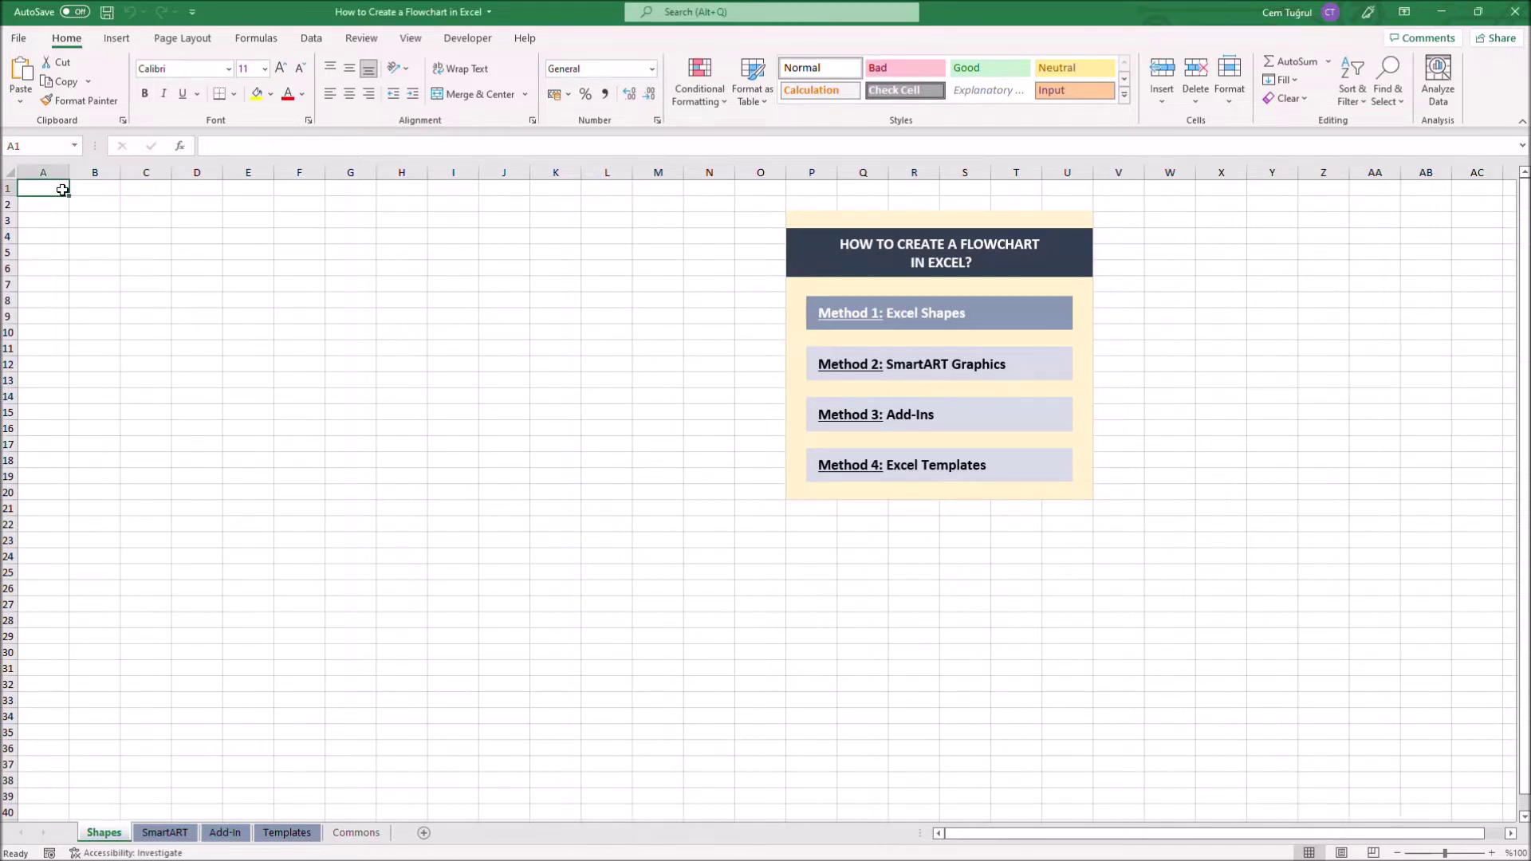
# Step: Select all cells on the Shapes worksheet with Ctrl+A
pyautogui.hotkey('ctrl', 'a')
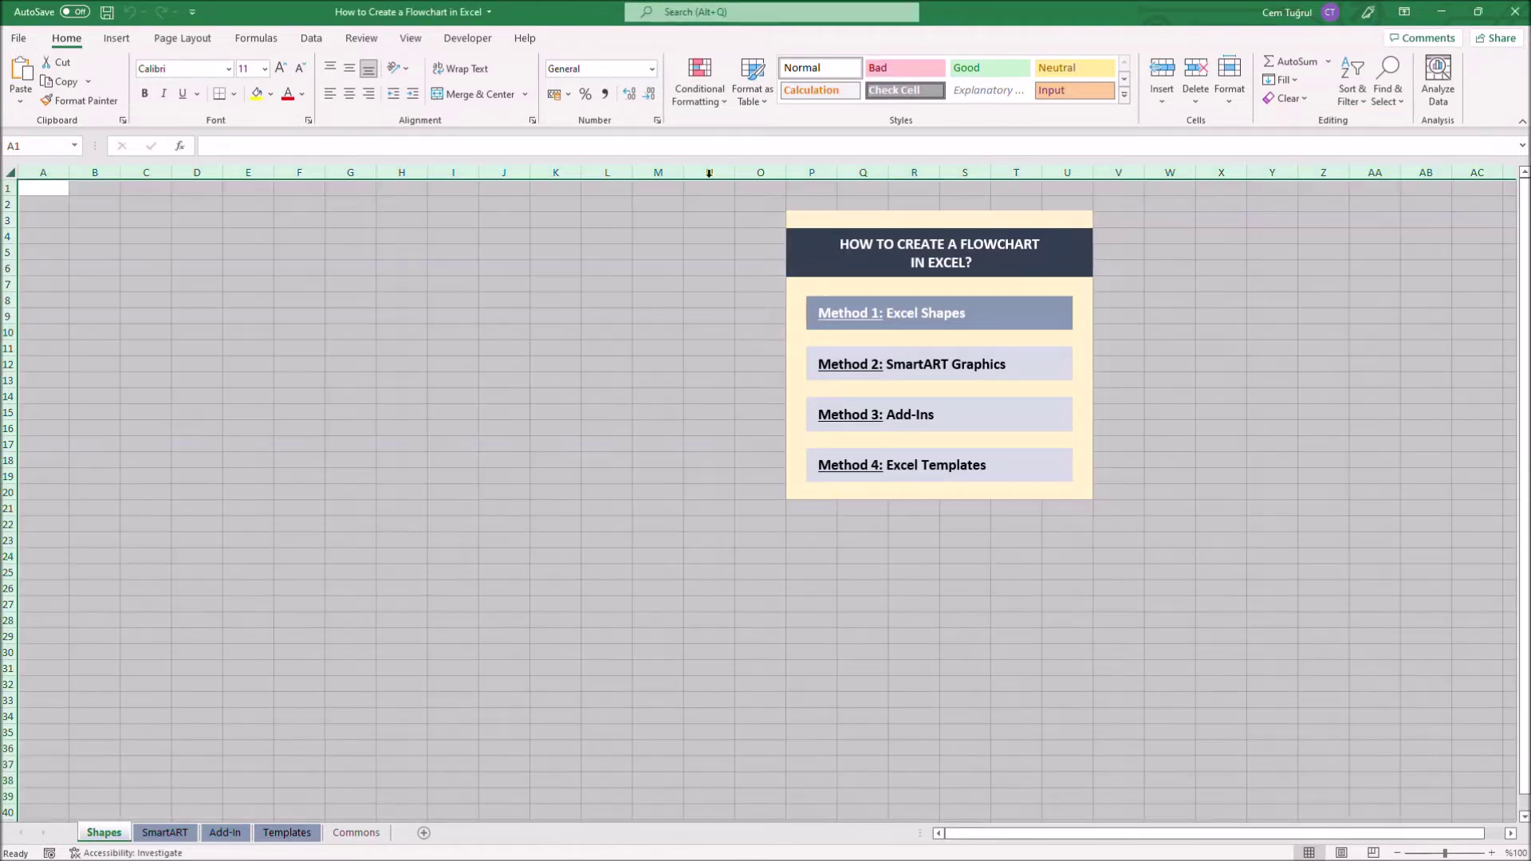
# Step: Set the width of every column on the Shapes sheet to 2,14
pyautogui.click(1230, 76)
pyautogui.click(1278, 193)
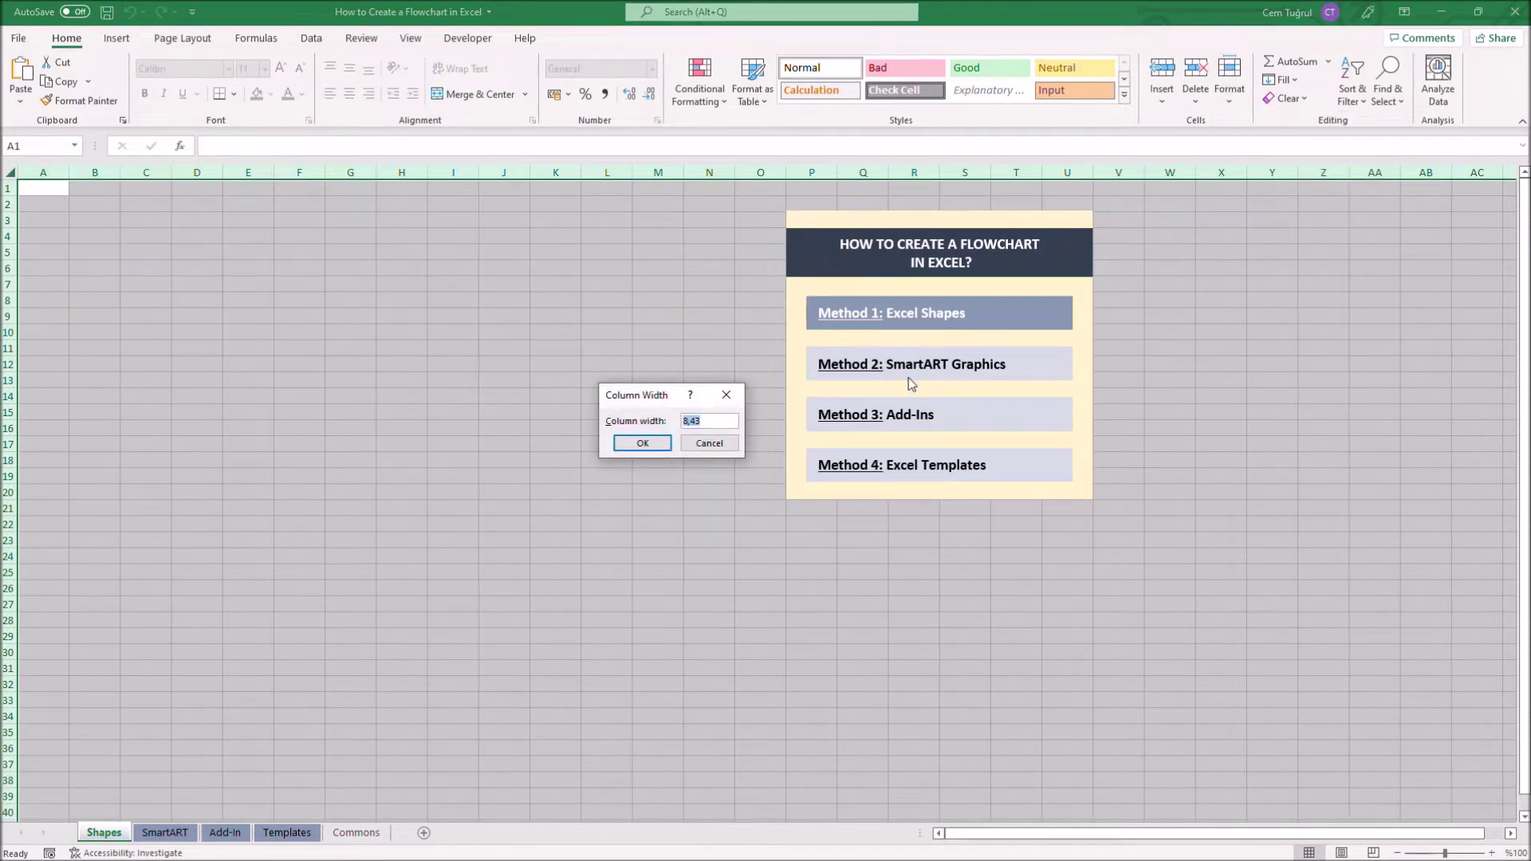
pyautogui.write('2,14')
pyautogui.click(646, 443)
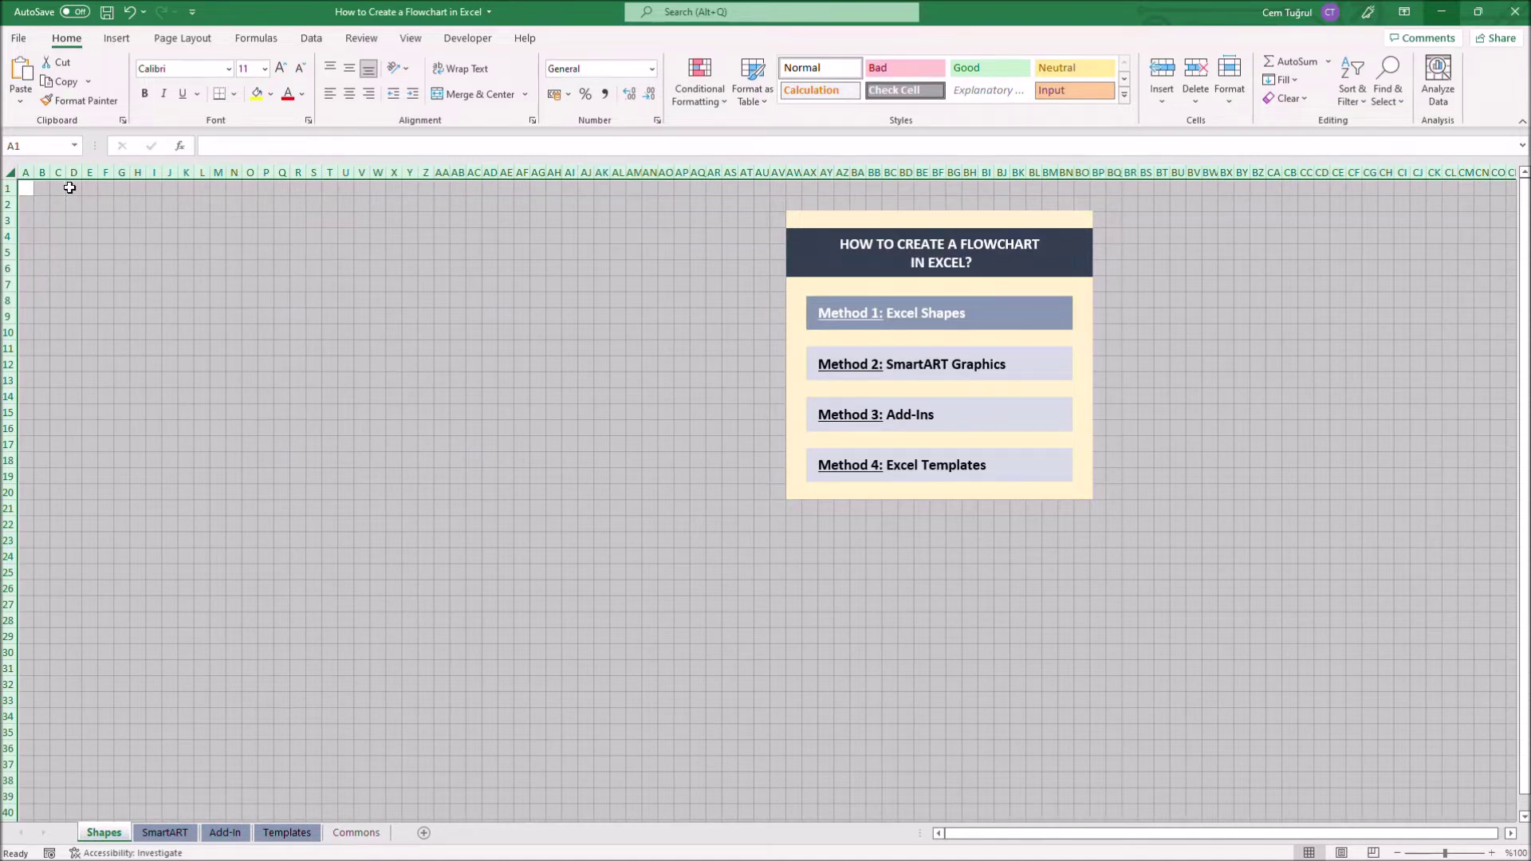
# Step: Draw two rounded flowchart boxes side by side near the top of the sheet
pyautogui.click(118, 40)
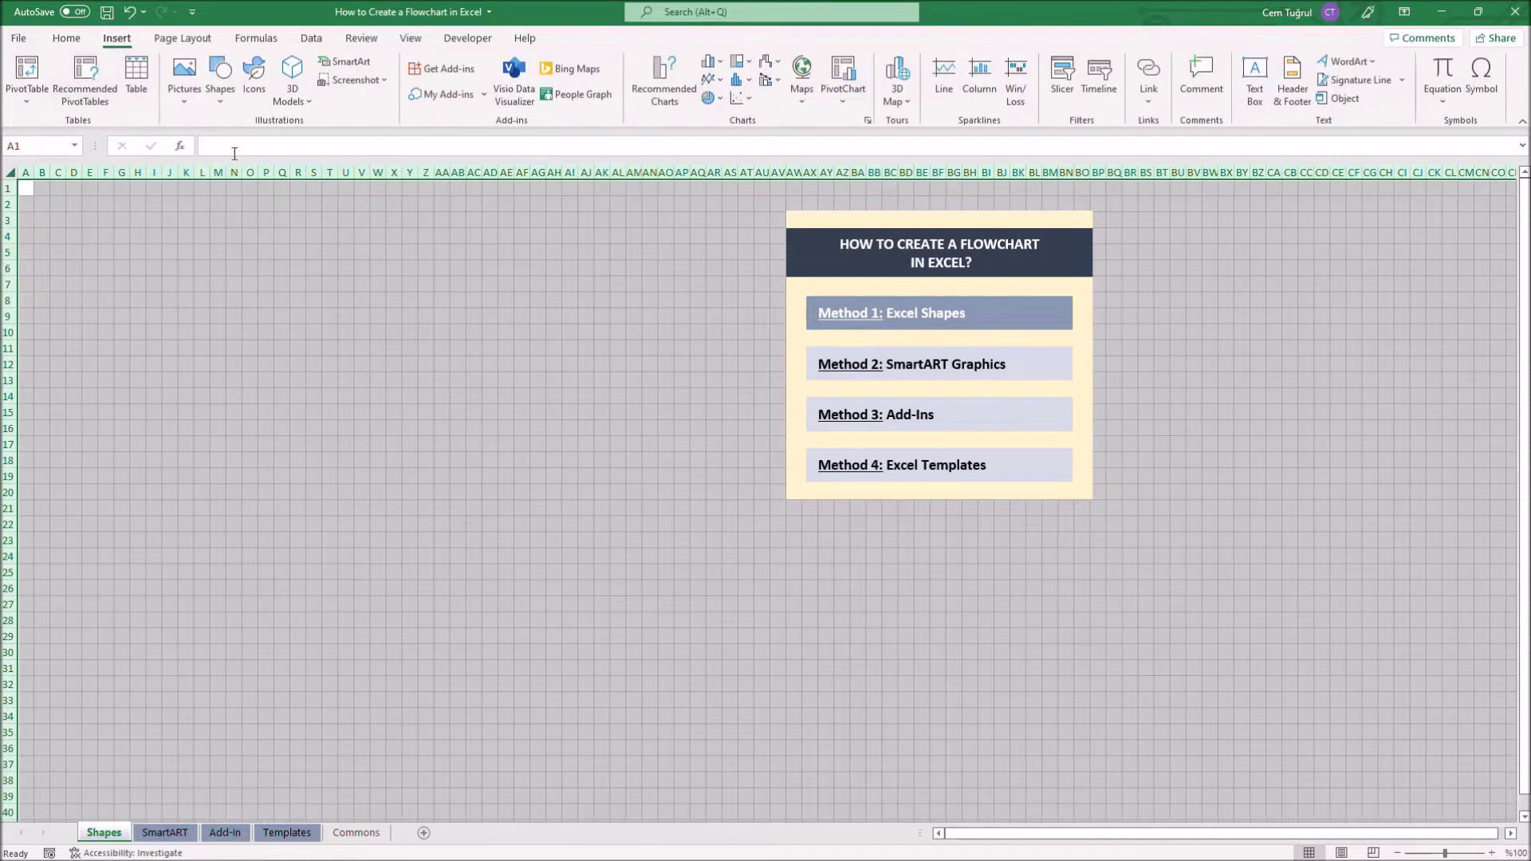
pyautogui.click(223, 83)
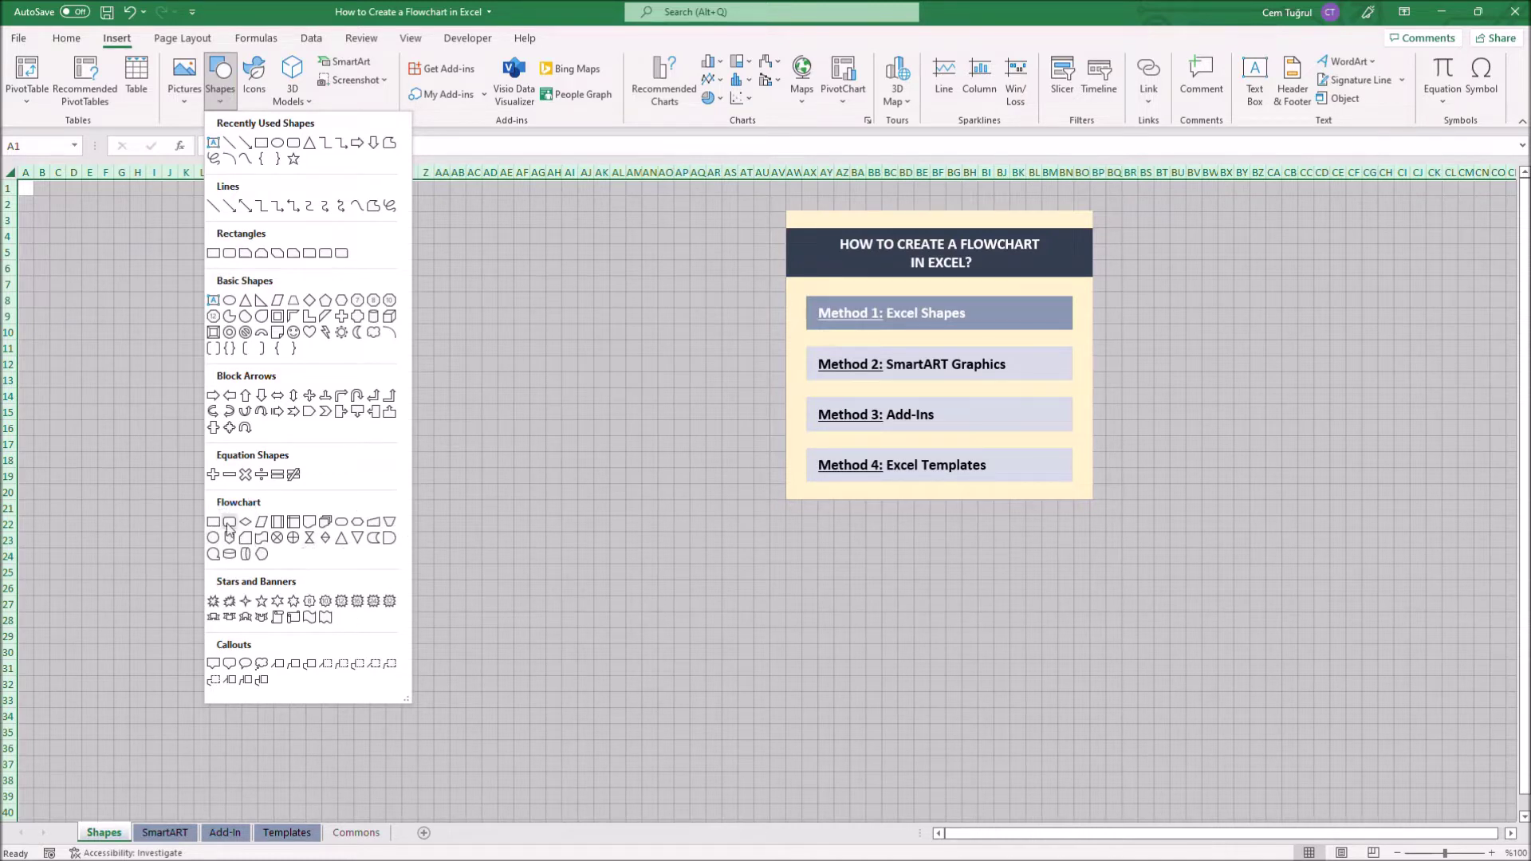
pyautogui.click(229, 521)
pyautogui.moveTo(177, 228); pyautogui.dragTo(254, 279)
pyautogui.moveTo(334, 231); pyautogui.dragTo(435, 283)
# Step: Draw a decision diamond below the two rounded boxes
pyautogui.click(116, 38)
pyautogui.click(222, 84)
pyautogui.click(245, 522)
pyautogui.moveTo(252, 347); pyautogui.dragTo(395, 443)
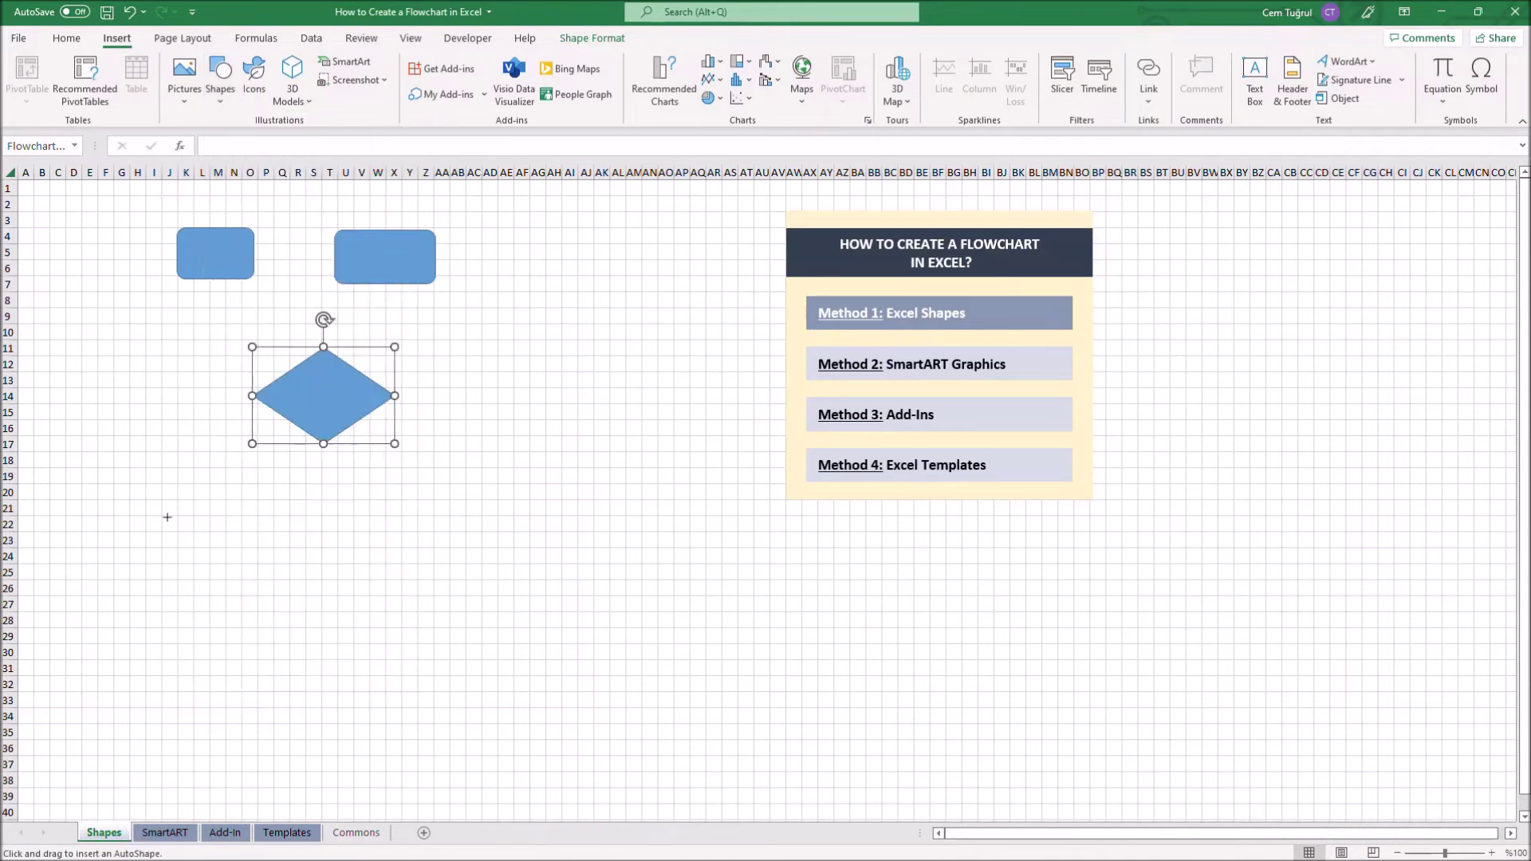
# Step: Draw two large rectangles at the lower left and lower right, then adjust the upper shapes
pyautogui.click(220, 84)
pyautogui.click(215, 148)
pyautogui.moveTo(130, 529); pyautogui.dragTo(306, 632)
pyautogui.click(220, 84)
pyautogui.click(215, 148)
pyautogui.moveTo(413, 535); pyautogui.dragTo(593, 637)
pyautogui.moveTo(253, 279); pyautogui.dragTo(260, 321)
pyautogui.click(653, 378)
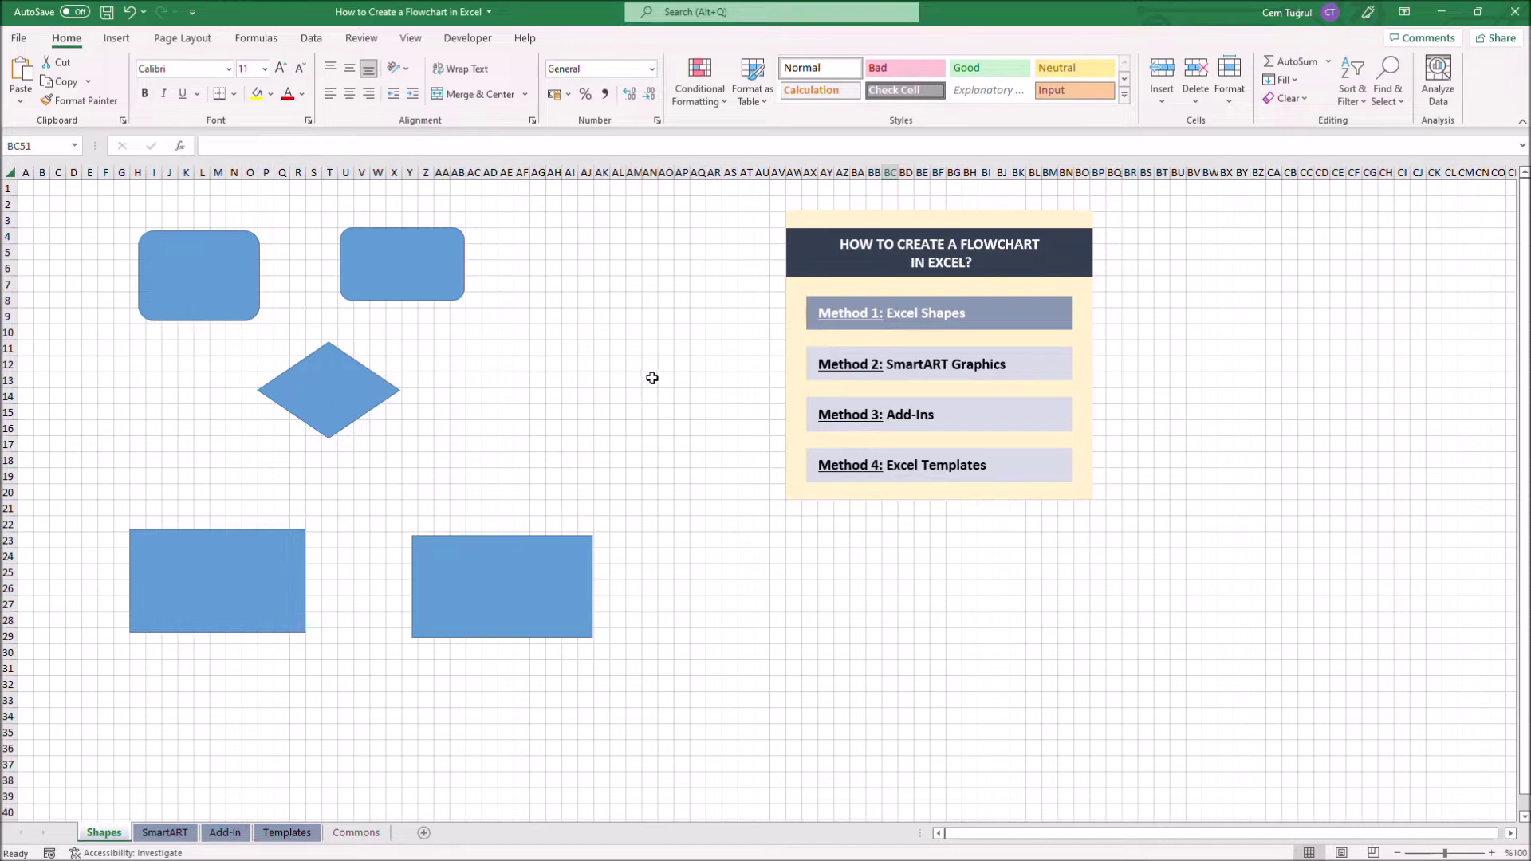
# Step: Turn on Snap to Grid and arrange the shapes into a vertical flow
pyautogui.click(118, 38)
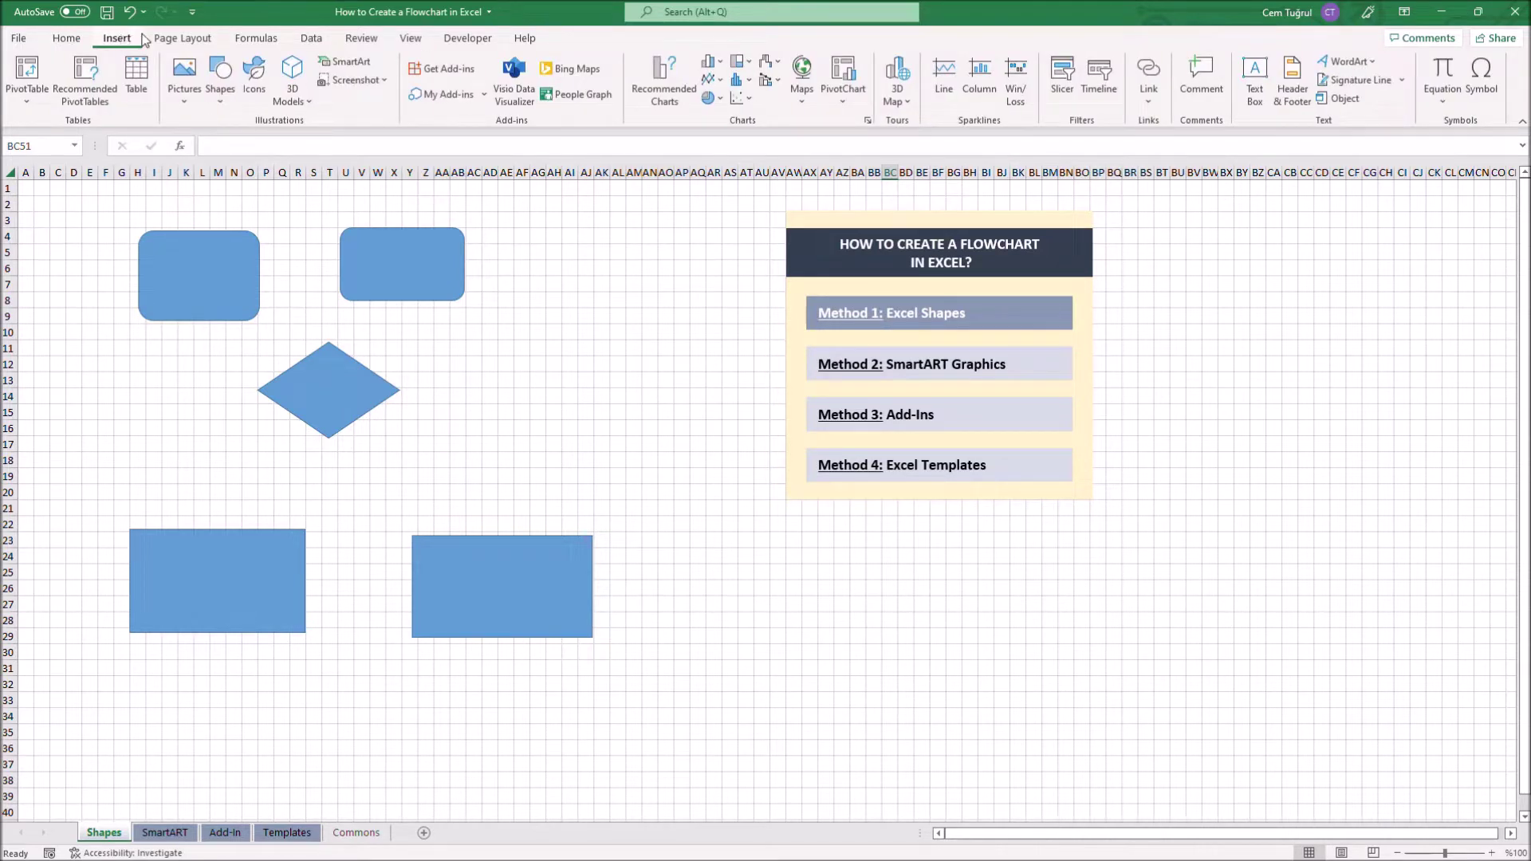
pyautogui.click(182, 38)
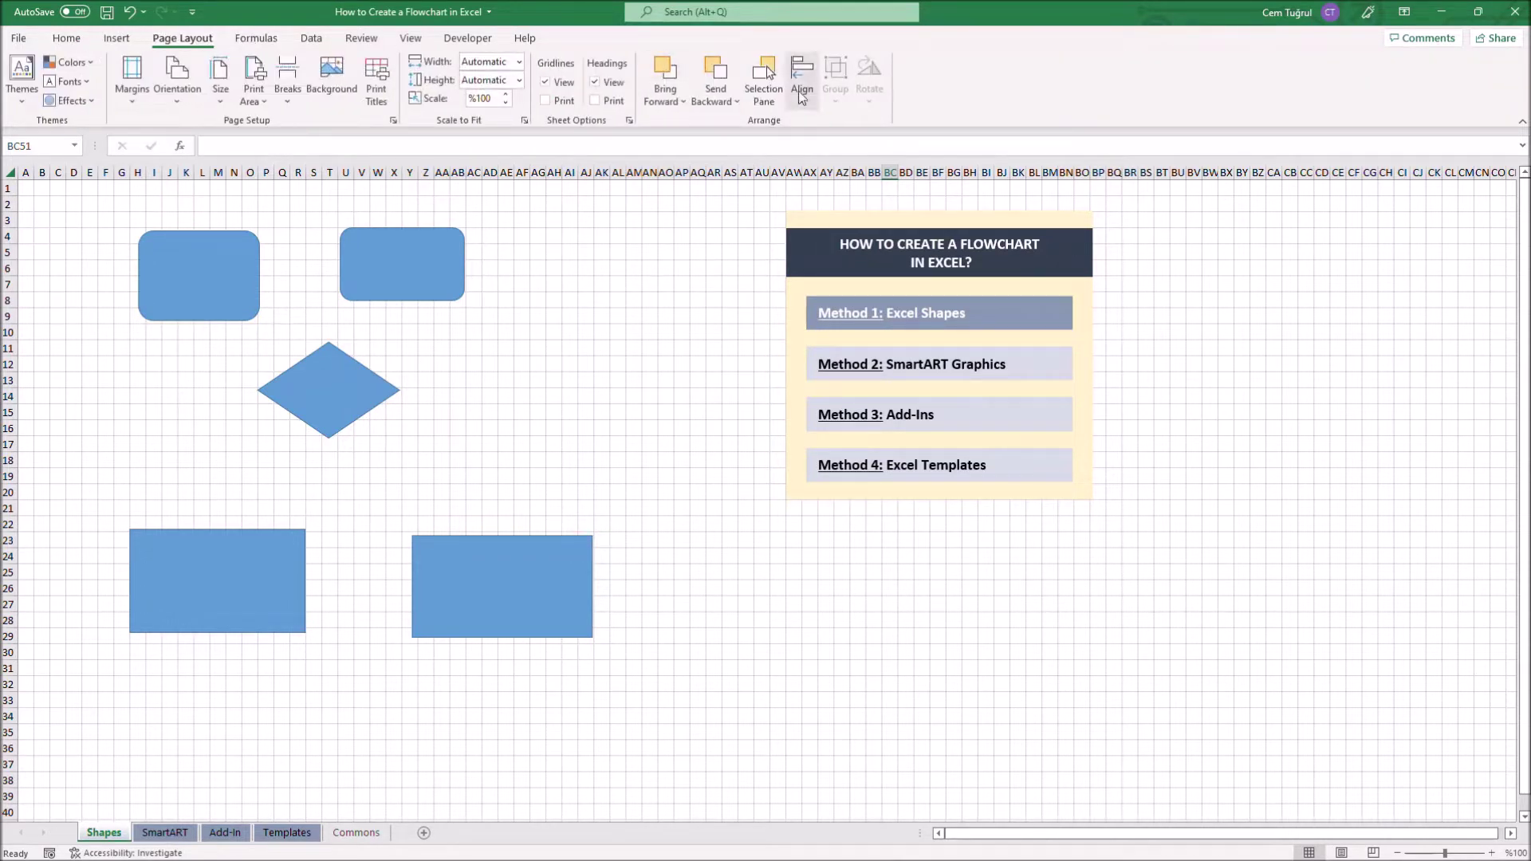
pyautogui.click(802, 78)
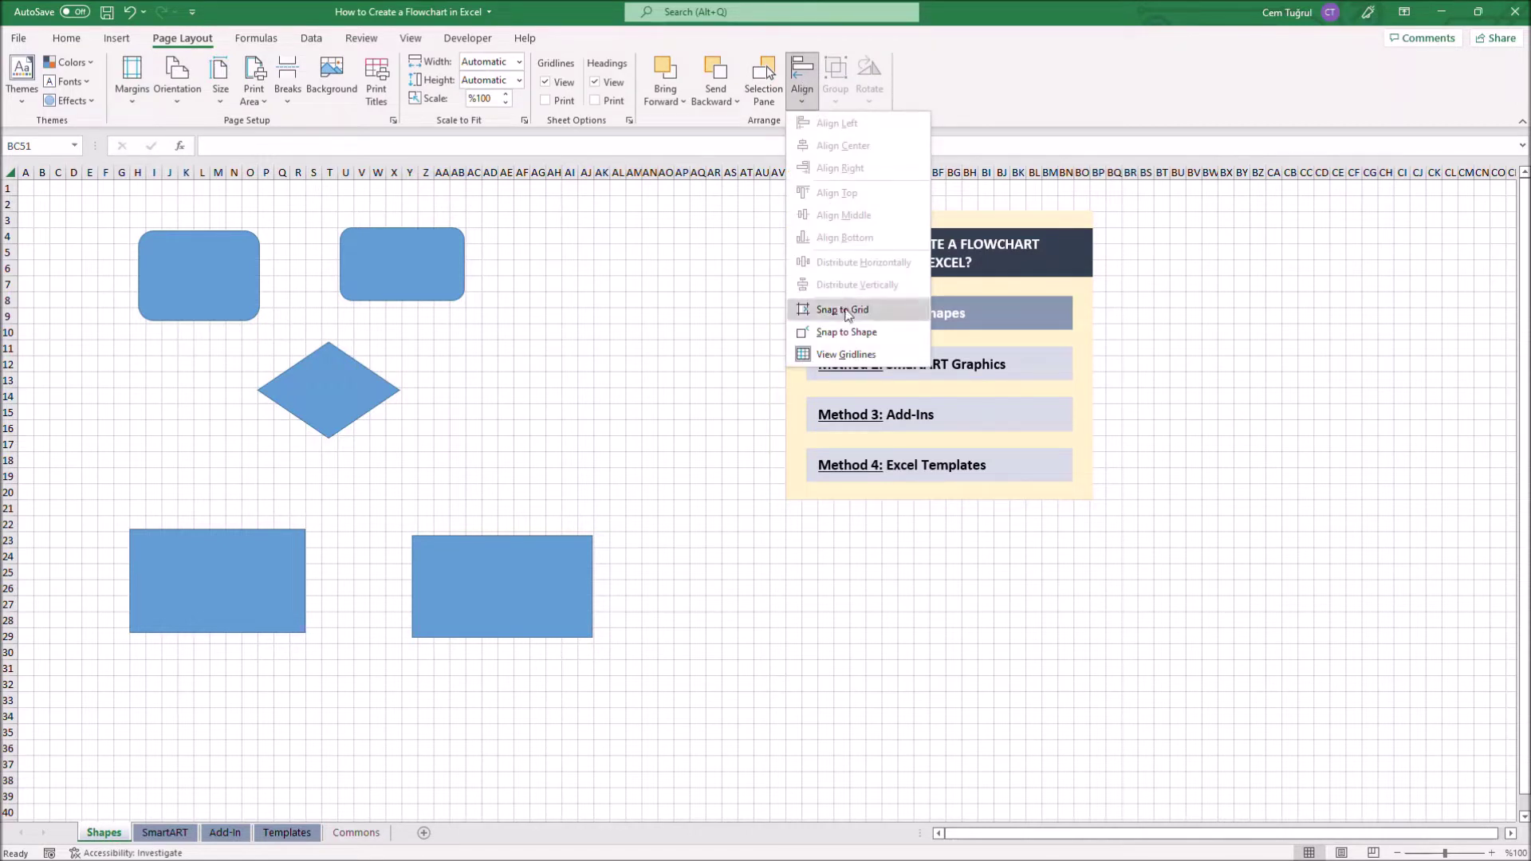
pyautogui.click(842, 310)
pyautogui.moveTo(396, 254)
pyautogui.mouseDown()
pyautogui.moveTo(397, 271)
pyautogui.moveTo(393, 254)
pyautogui.moveTo(423, 274)
pyautogui.moveTo(412, 279)
pyautogui.mouseUp()
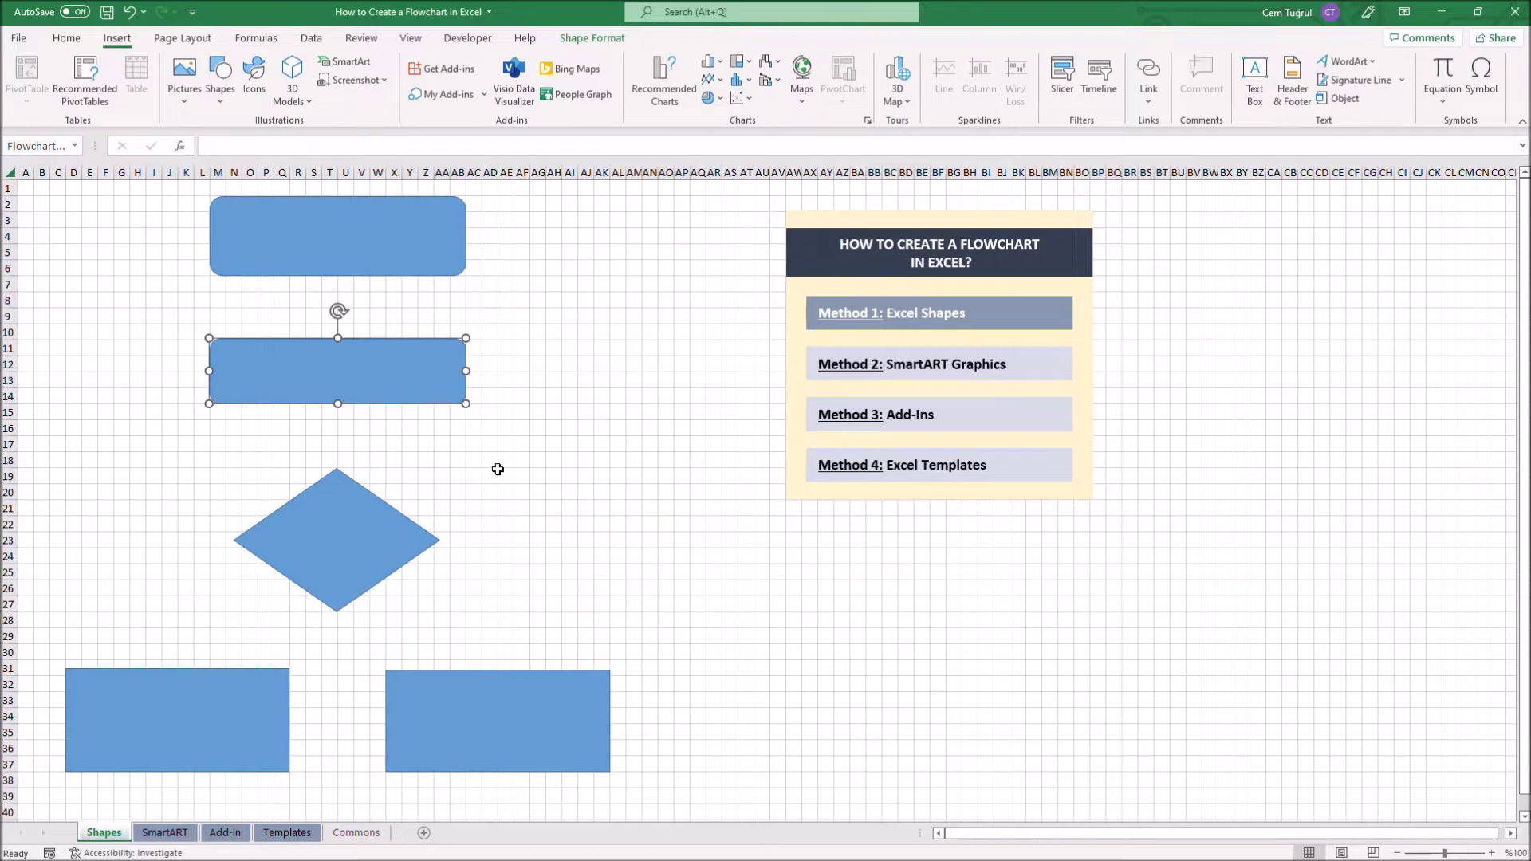
pyautogui.click(221, 89)
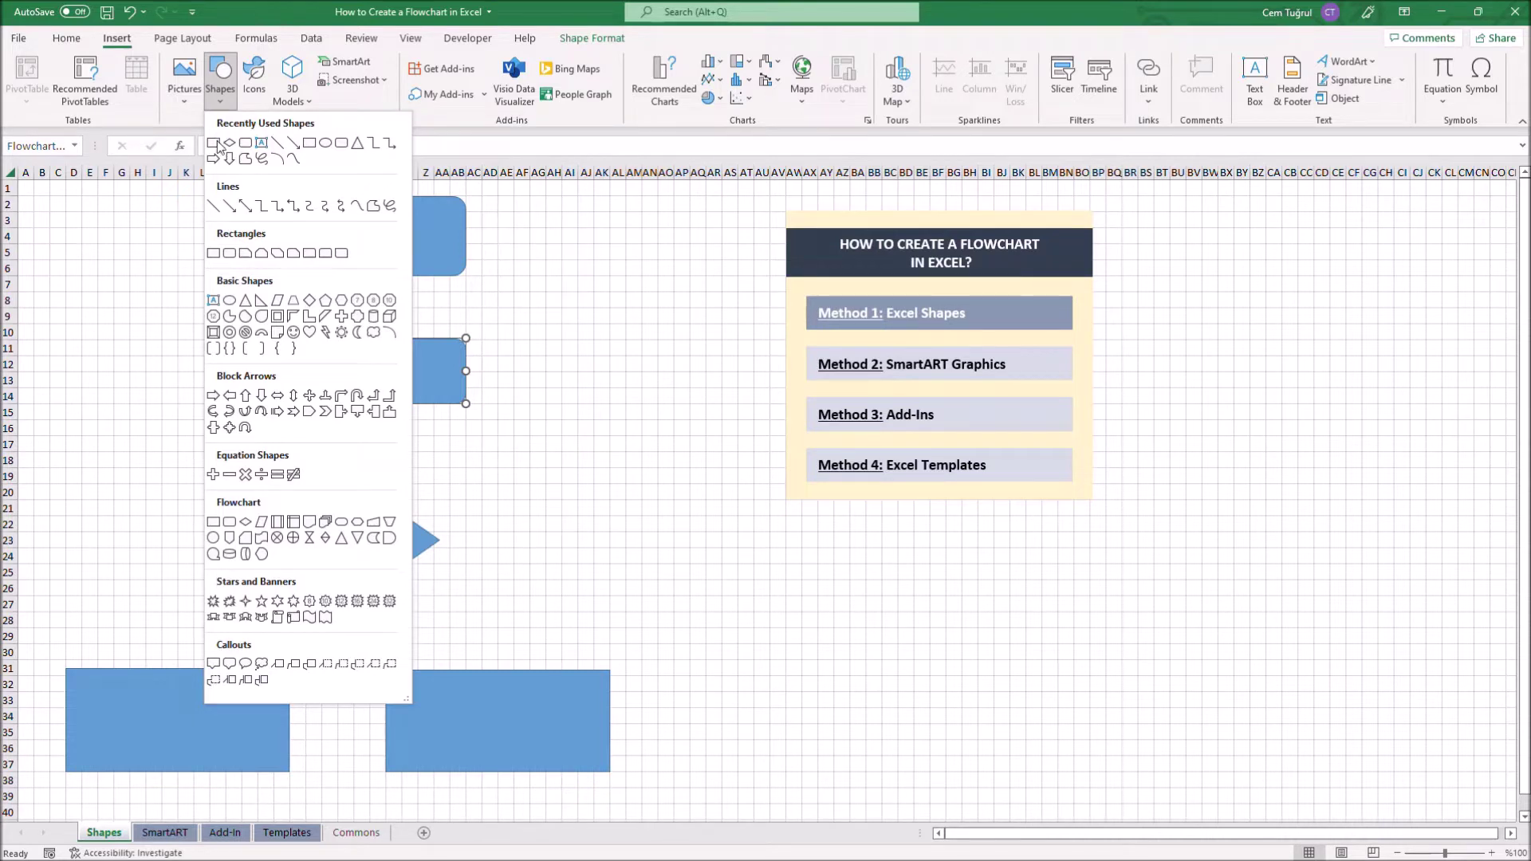
# Step: Draw straight arrows from the top box to the second box and on to the diamond
pyautogui.click(231, 205)
pyautogui.moveTo(338, 277); pyautogui.dragTo(337, 322)
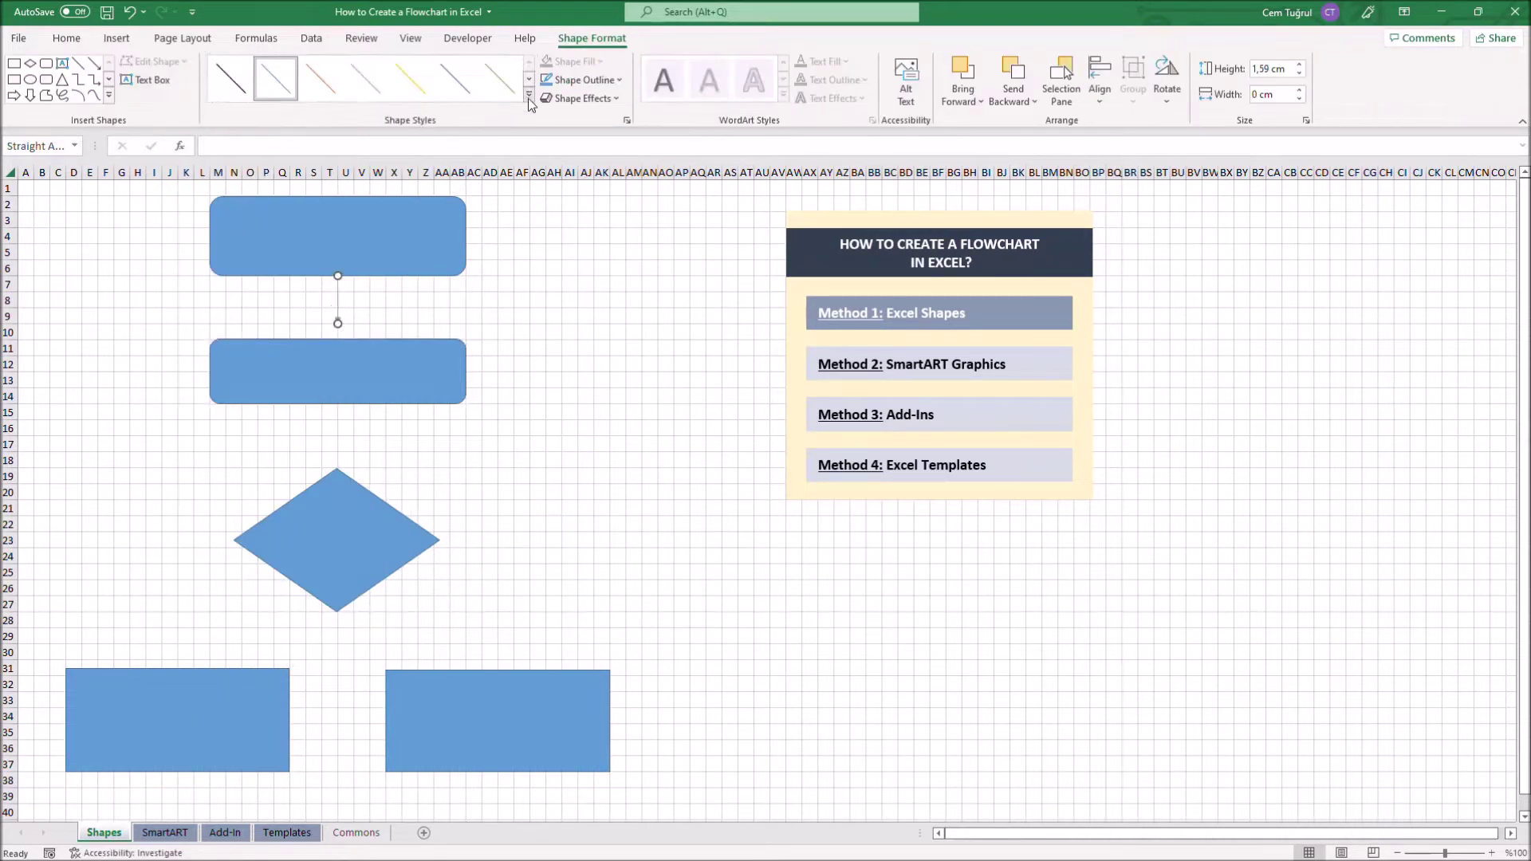
pyautogui.click(117, 37)
pyautogui.click(221, 89)
pyautogui.click(230, 204)
pyautogui.moveTo(337, 404); pyautogui.dragTo(337, 466)
pyautogui.click(154, 349)
# Step: Connect the diamond to the right and left rectangles with curved arrow connectors
pyautogui.click(221, 90)
pyautogui.click(314, 204)
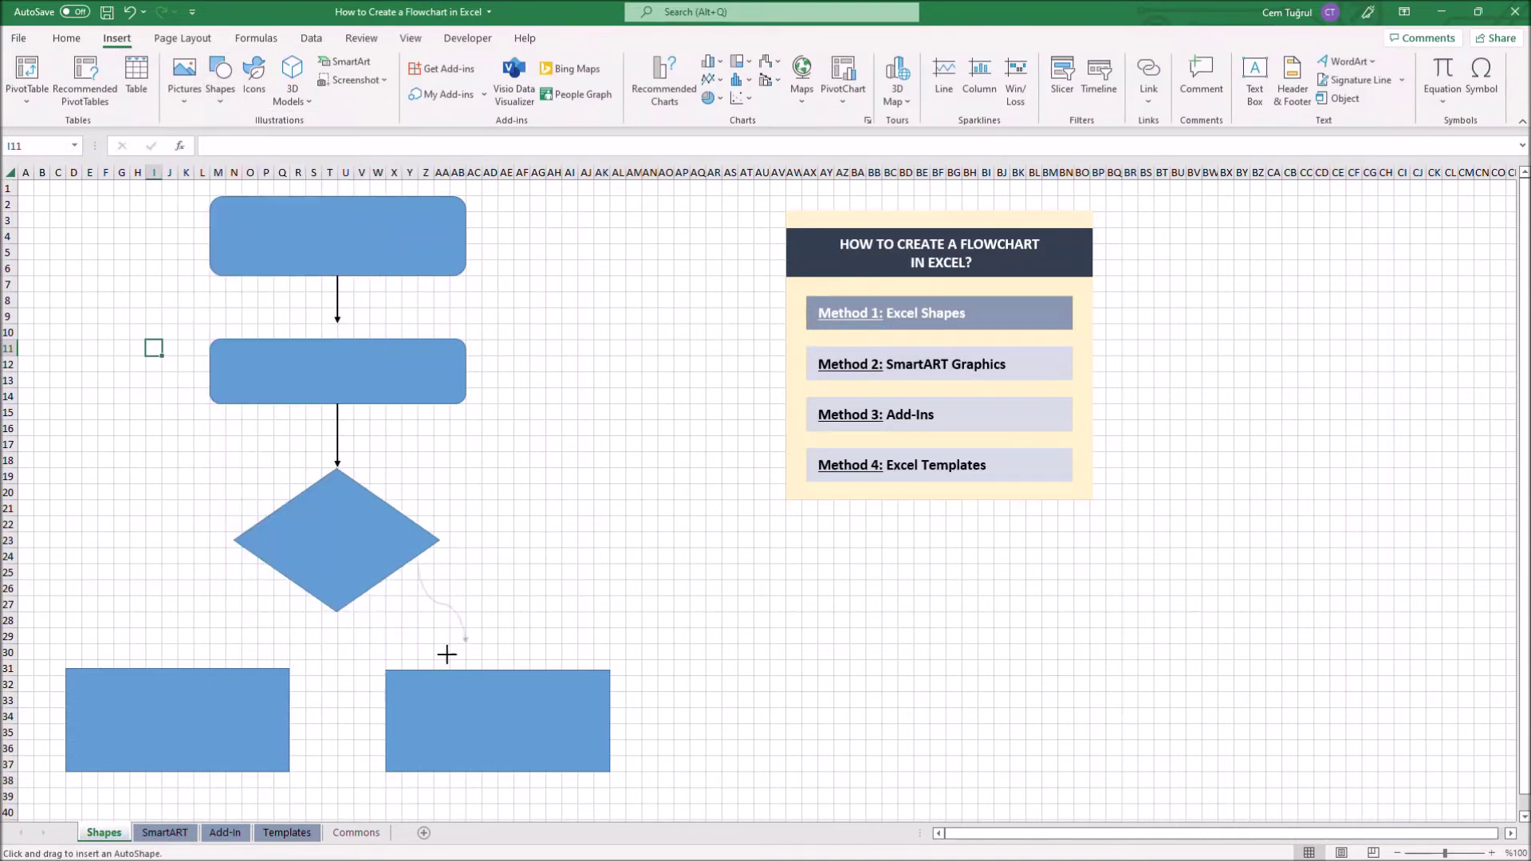
pyautogui.moveTo(418, 564); pyautogui.dragTo(530, 676)
pyautogui.click(117, 37)
pyautogui.click(221, 89)
pyautogui.click(314, 205)
pyautogui.moveTo(257, 564); pyautogui.dragTo(162, 656)
# Step: Give the connectors a solid black line style
pyautogui.click(528, 94)
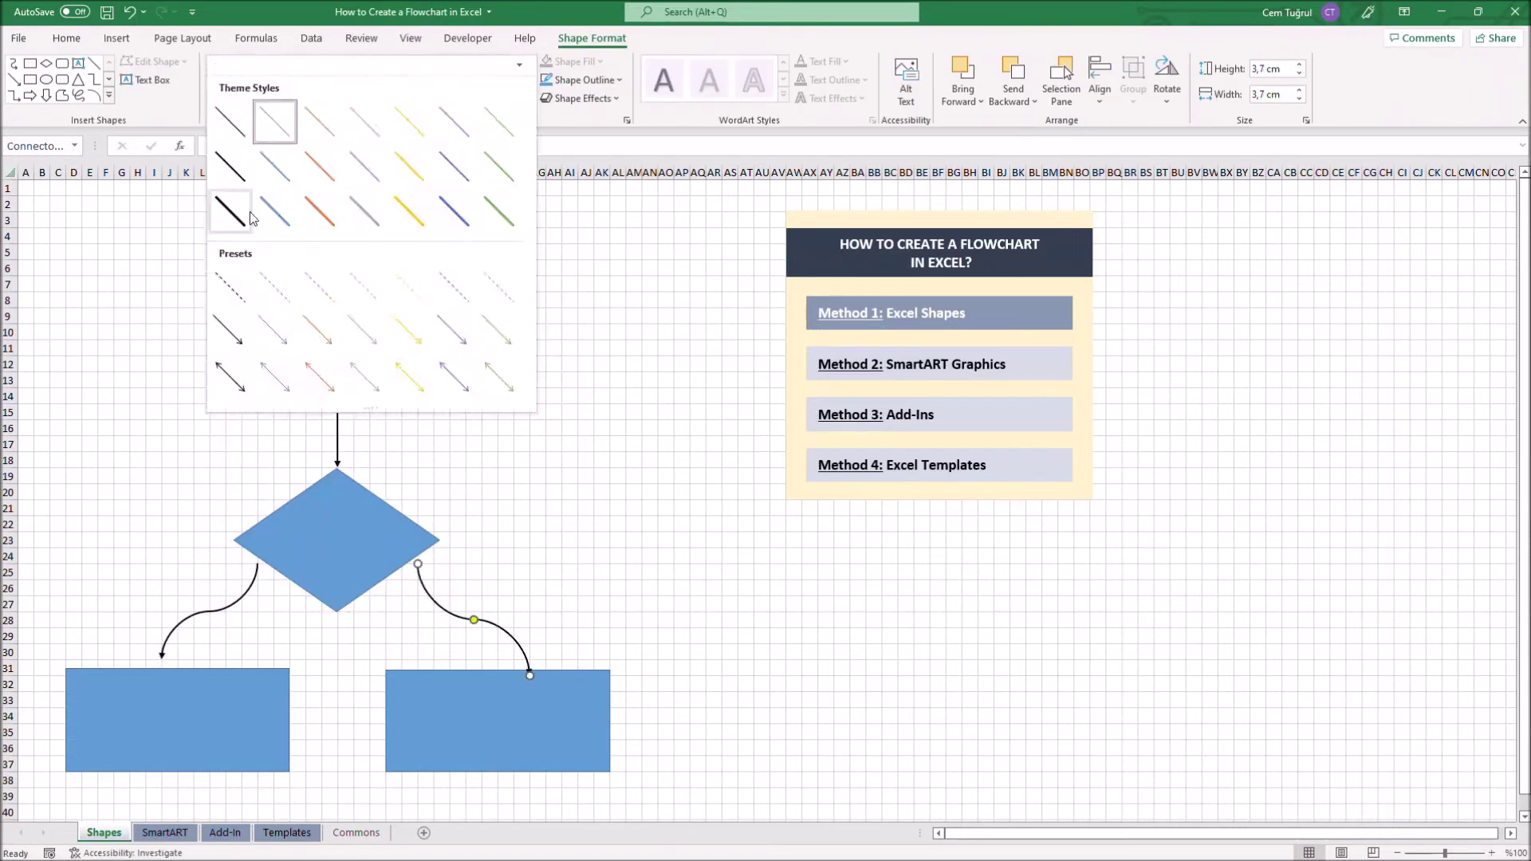
pyautogui.click(275, 120)
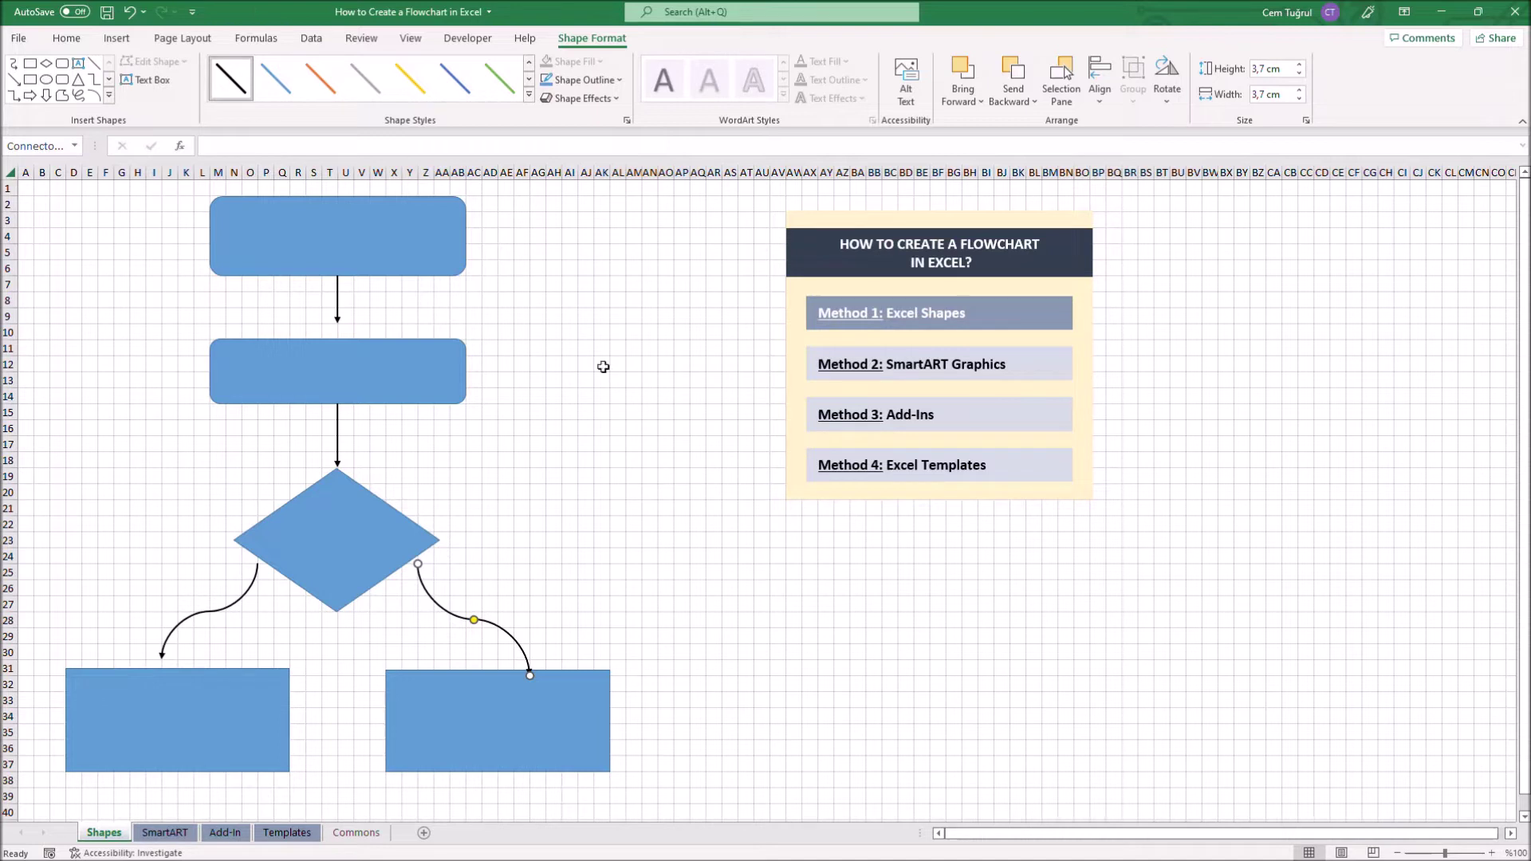
pyautogui.click(325, 239)
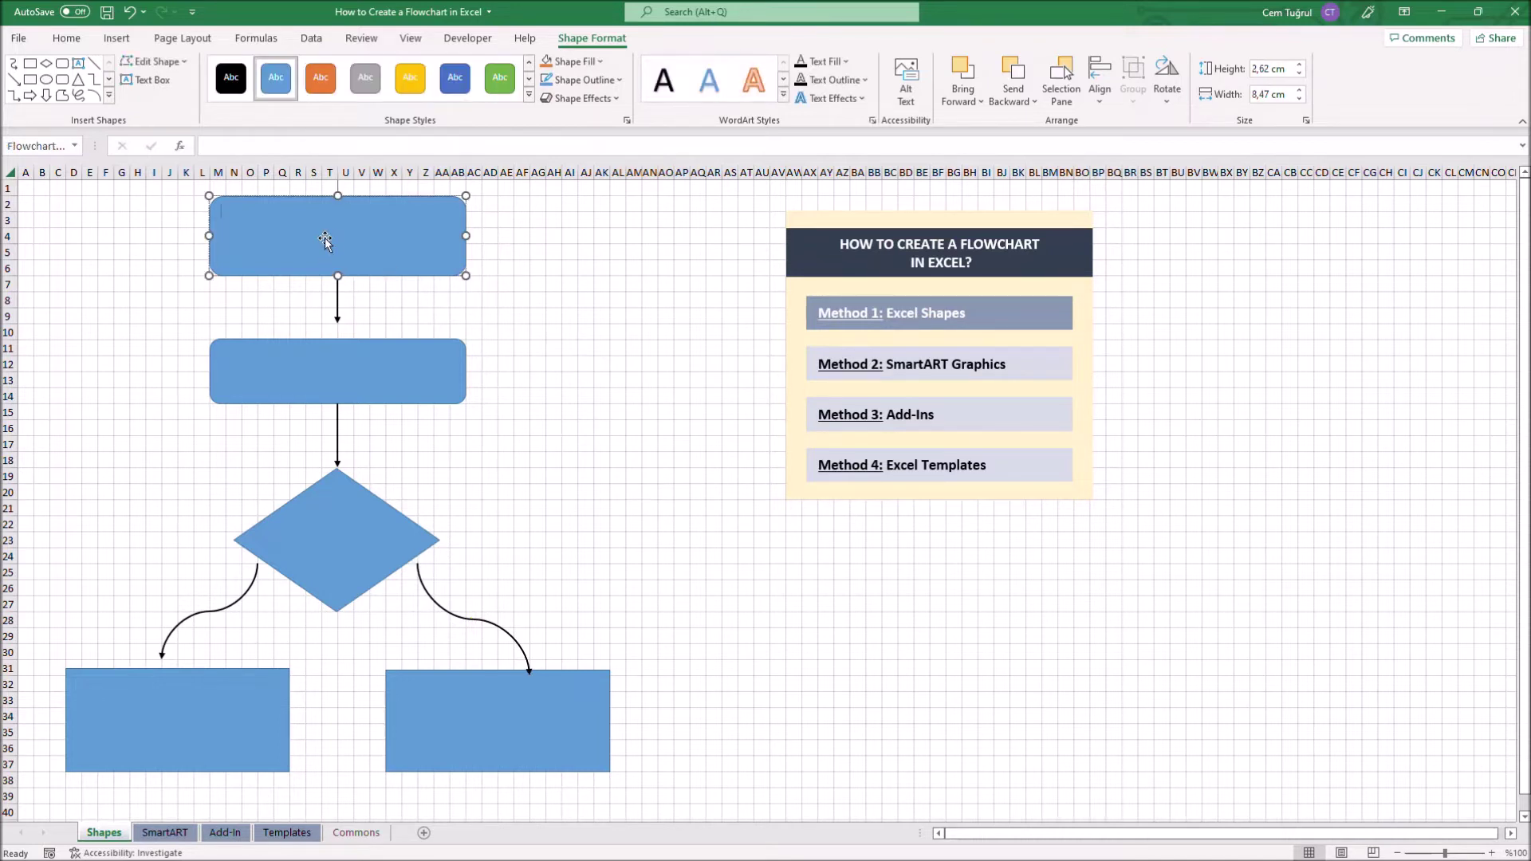
# Step: Label the shapes Start, Computer not Working, Plugged In?, Plug it in! and Call the service guy
pyautogui.click(329, 239)
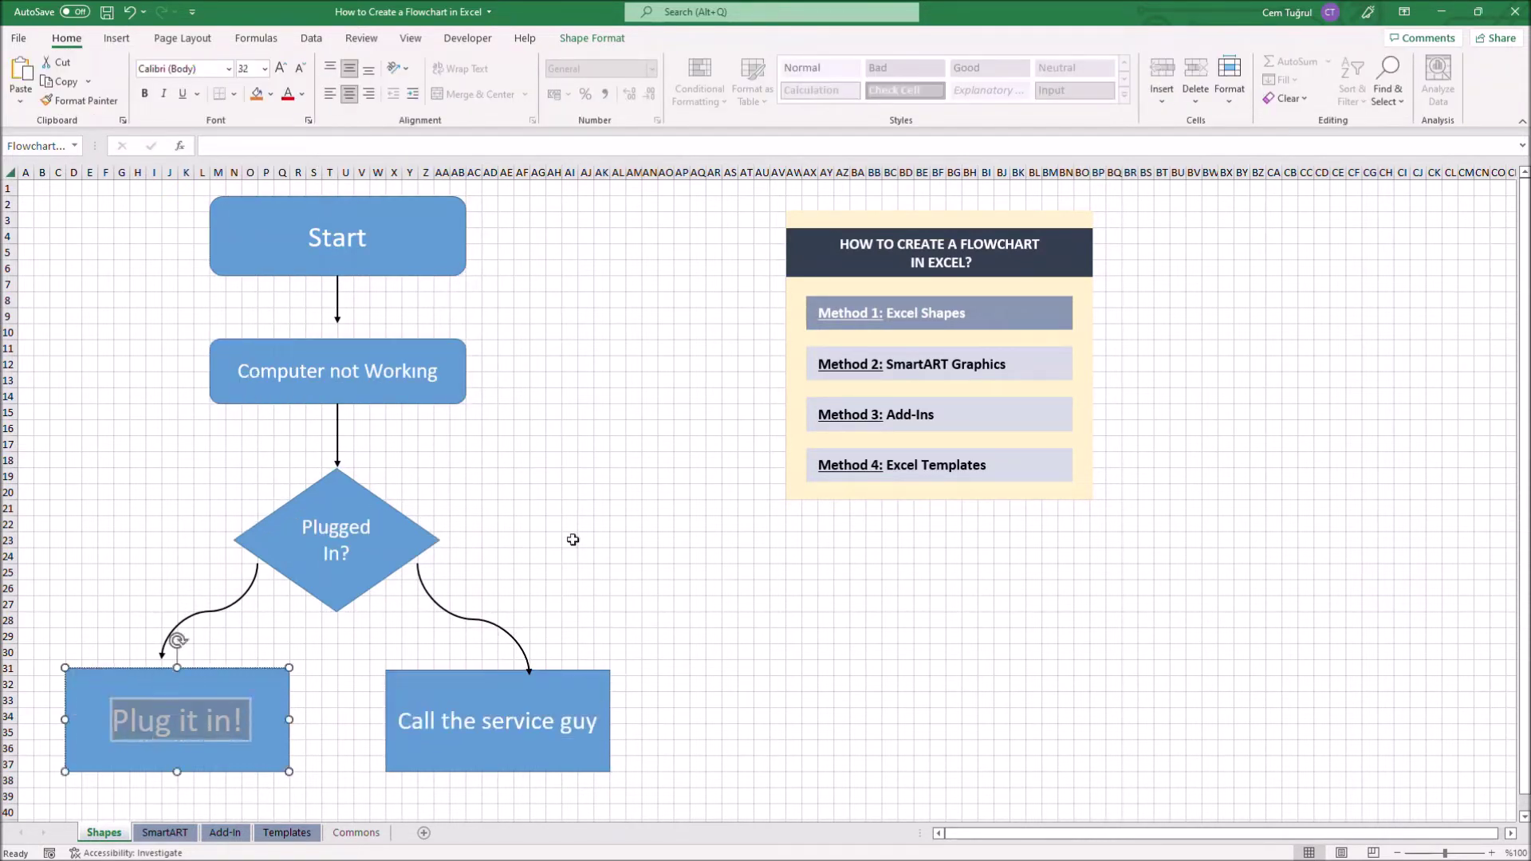
pyautogui.click(29, 189)
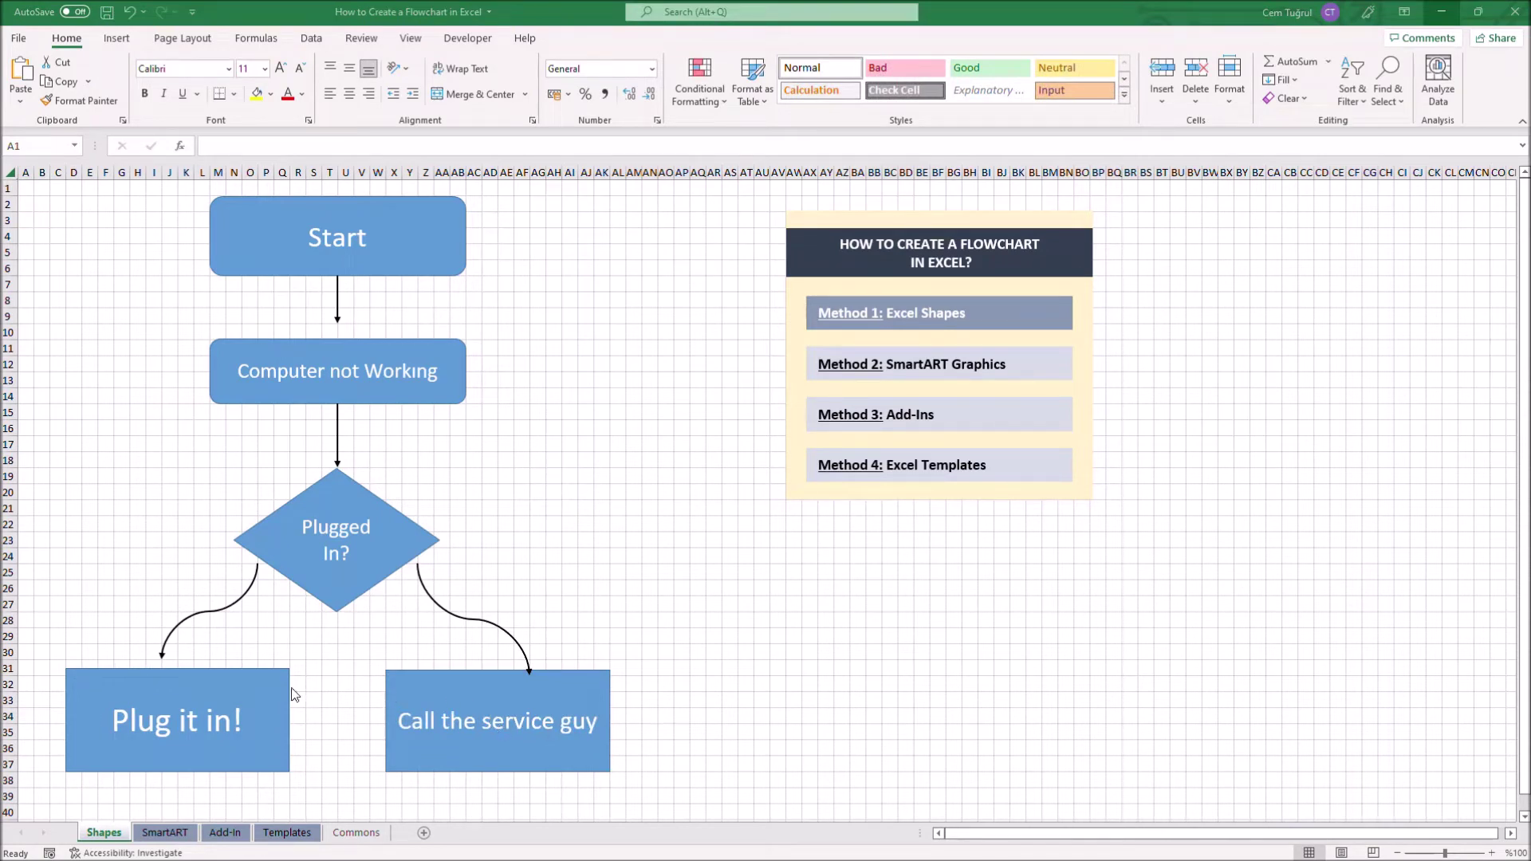
# Step: Align the Plug it in! and Call the service guy boxes by their middles
pyautogui.click(508, 698)
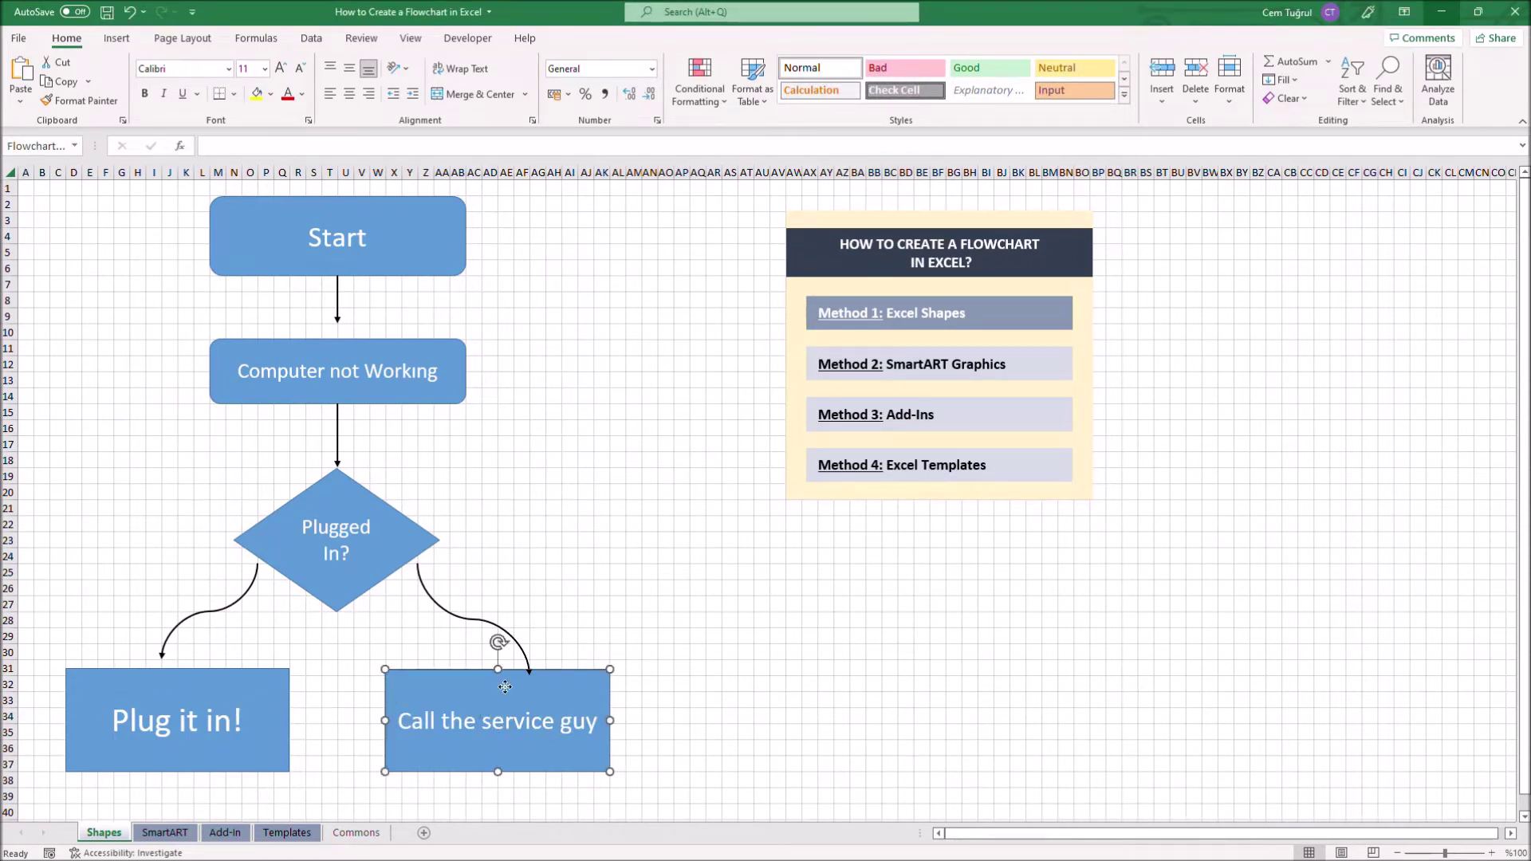
pyautogui.keyDown('ctrl'); pyautogui.click(211, 706); pyautogui.keyUp('ctrl')
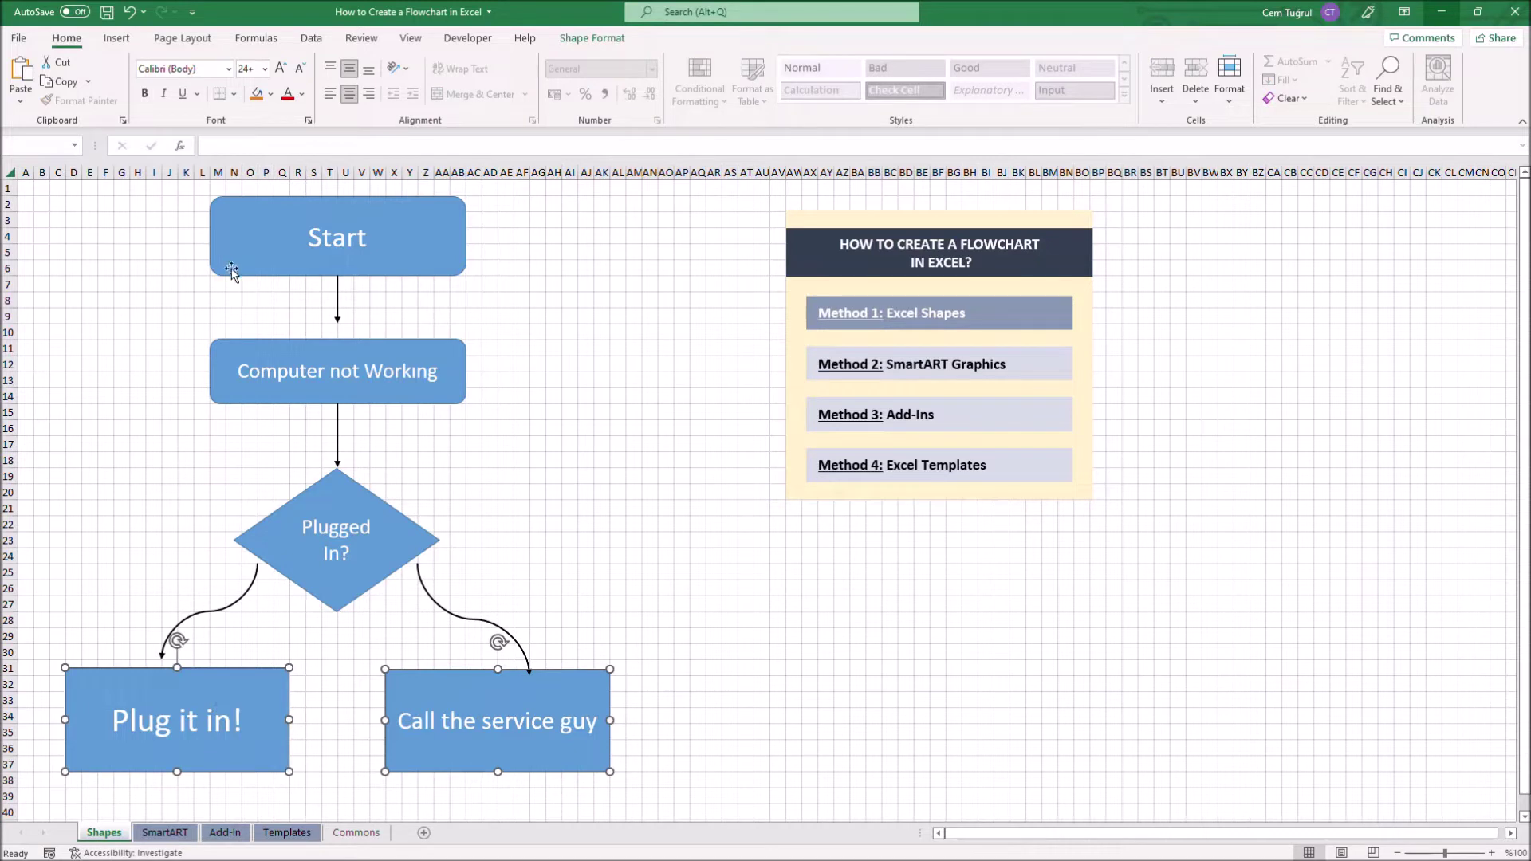
pyautogui.click(592, 39)
pyautogui.click(1109, 82)
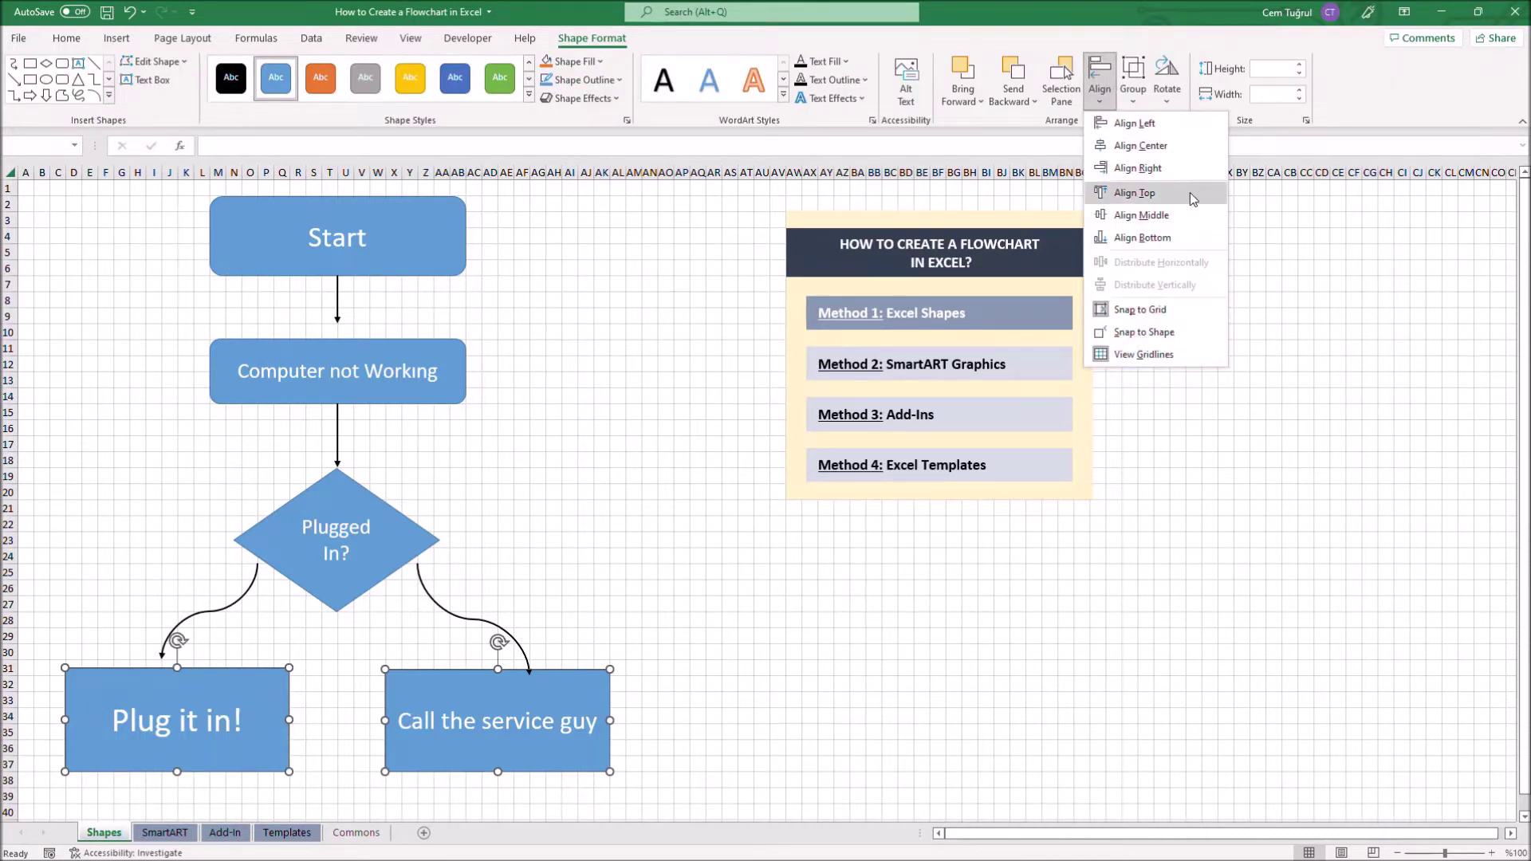
pyautogui.click(1200, 216)
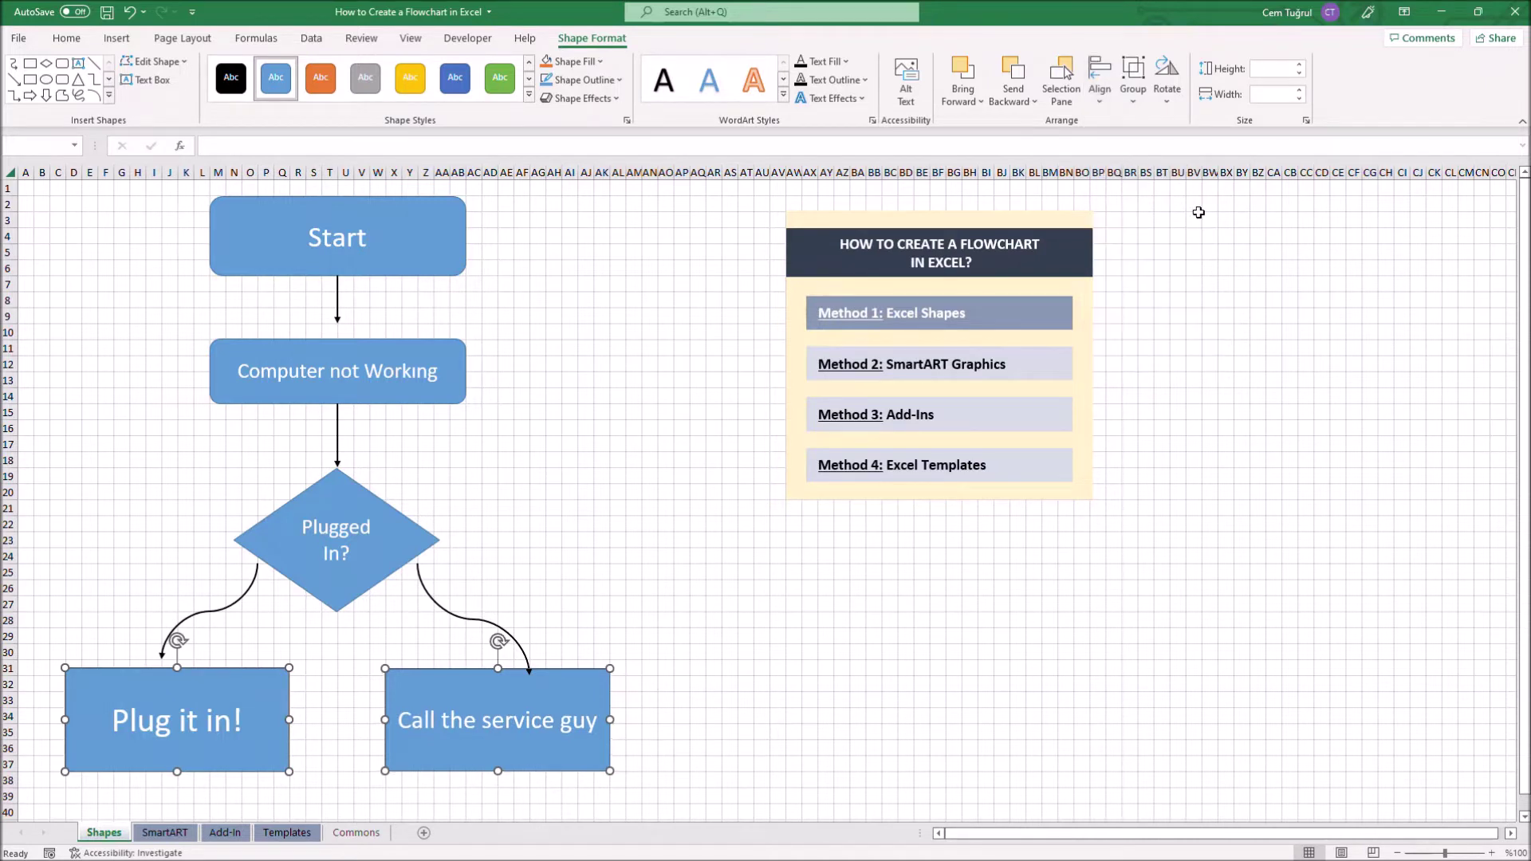
pyautogui.click(32, 190)
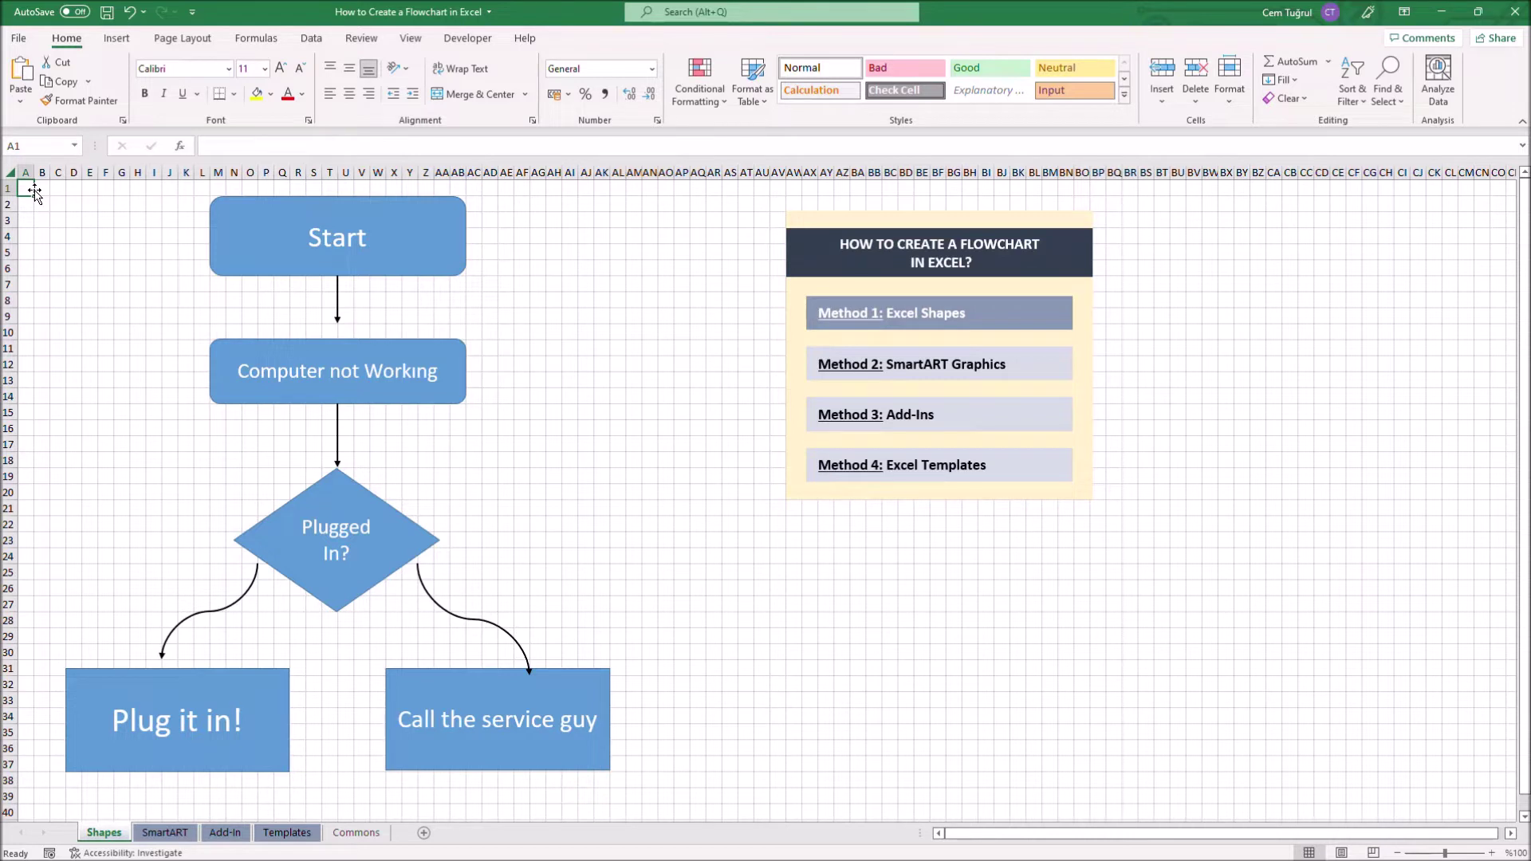
# Step: Colour Computer not Working orange, the Plugged In? diamond yellow and Start green
pyautogui.click(452, 352)
pyautogui.click(321, 77)
pyautogui.press('Tab')
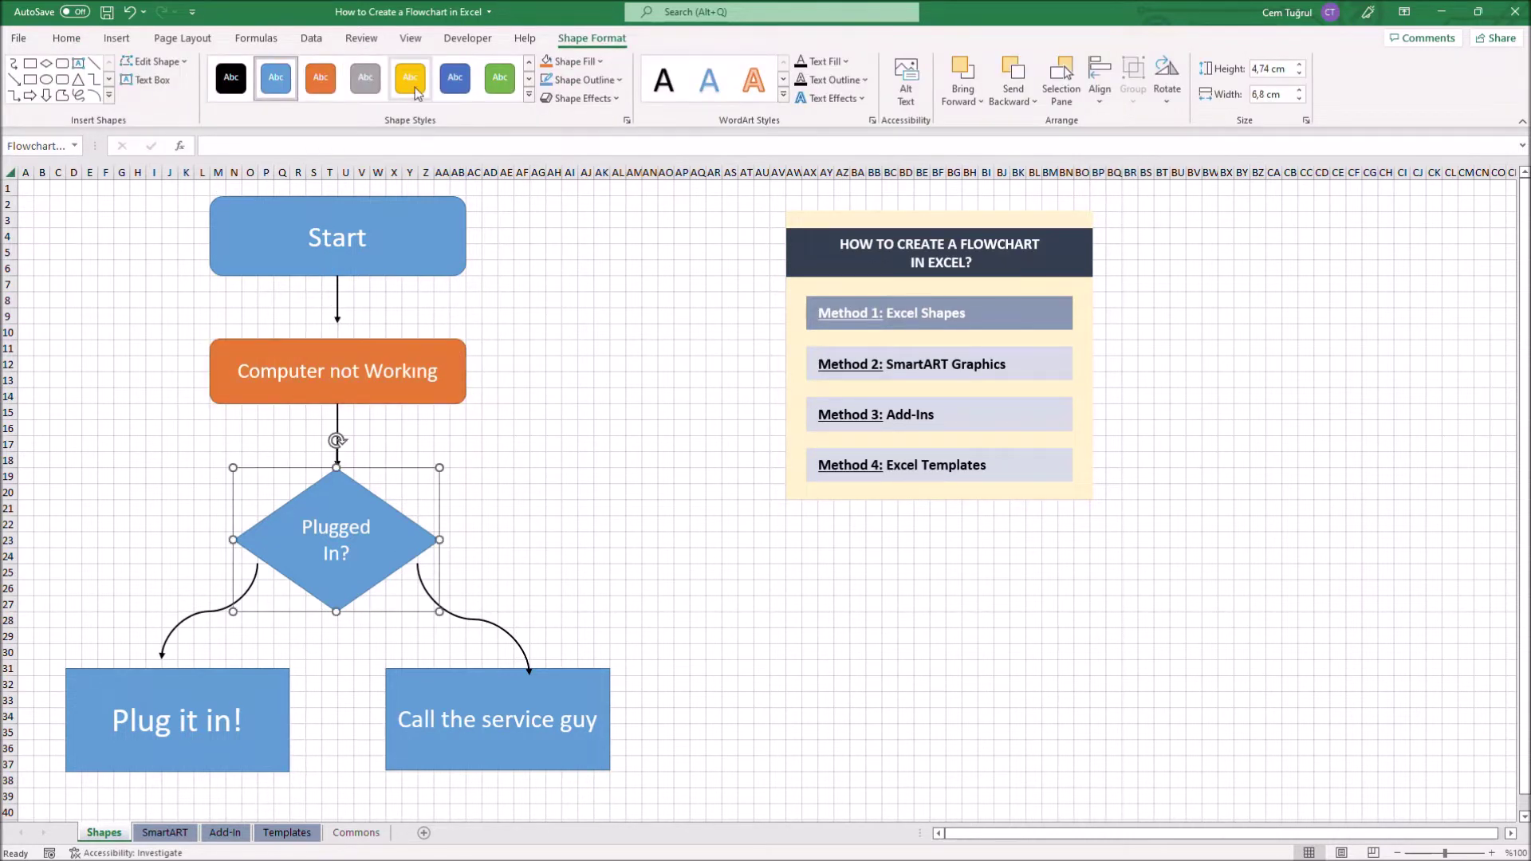
pyautogui.click(416, 93)
pyautogui.press('Tab')
pyautogui.click(529, 94)
pyautogui.click(498, 164)
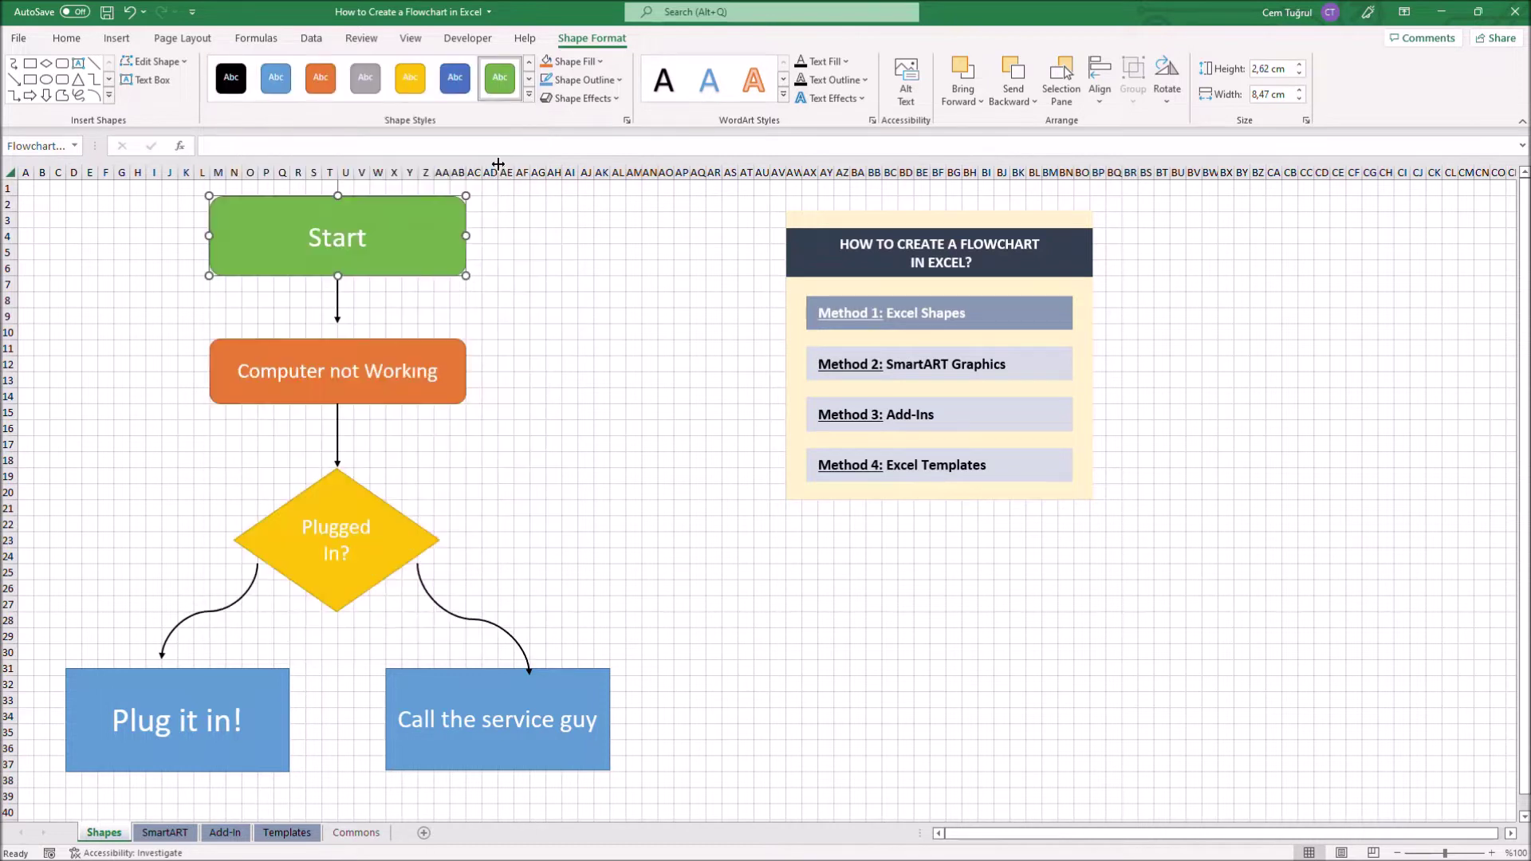
pyautogui.click(30, 191)
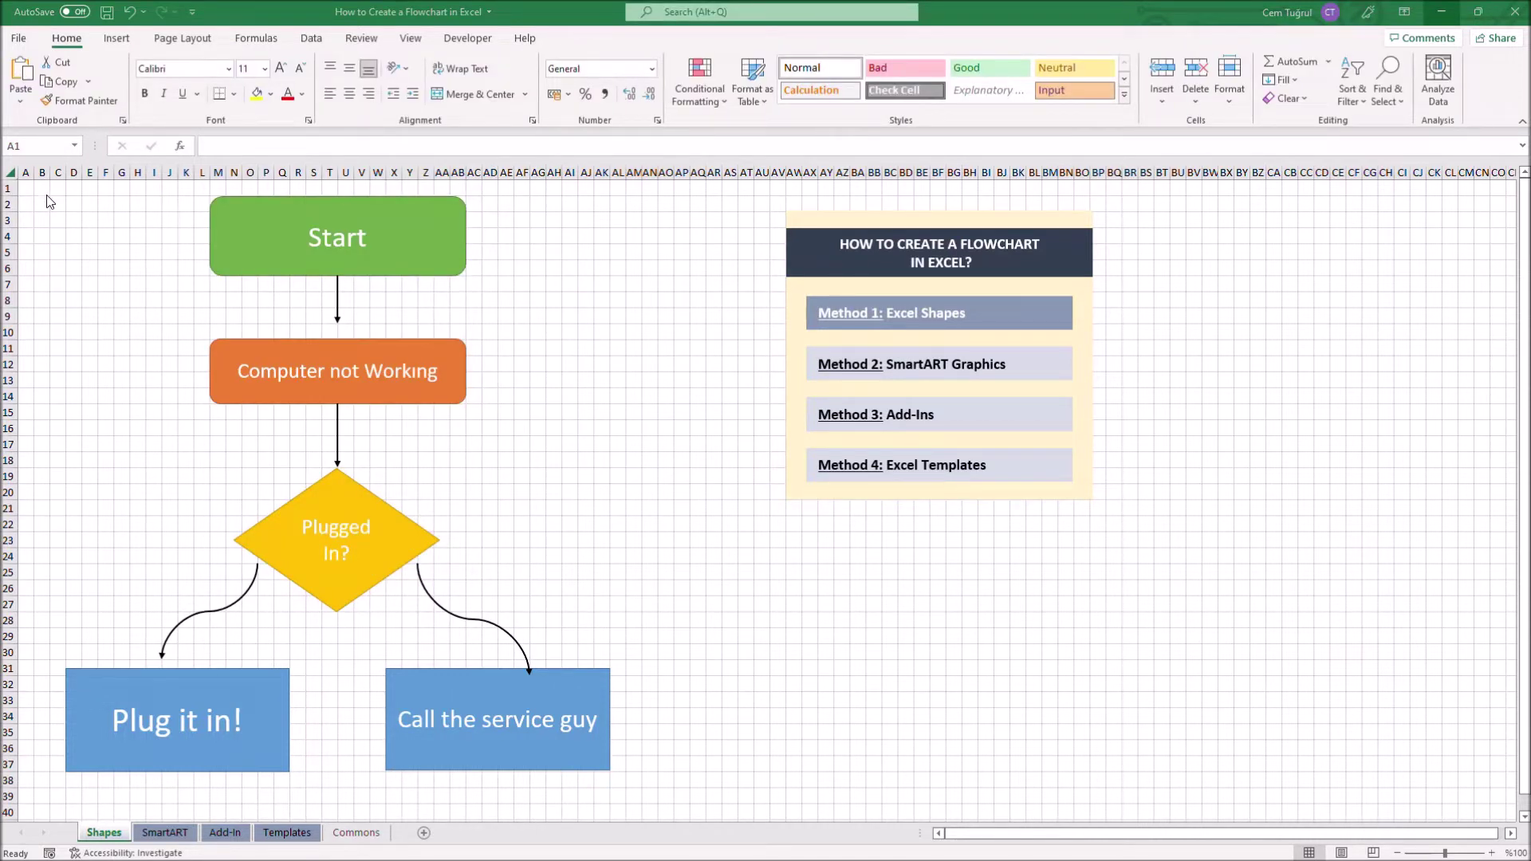
# Step: Hide the Shapes sheet gridlines, then follow the Method 2 link to the SmartART sheet
pyautogui.click(412, 40)
pyautogui.click(381, 94)
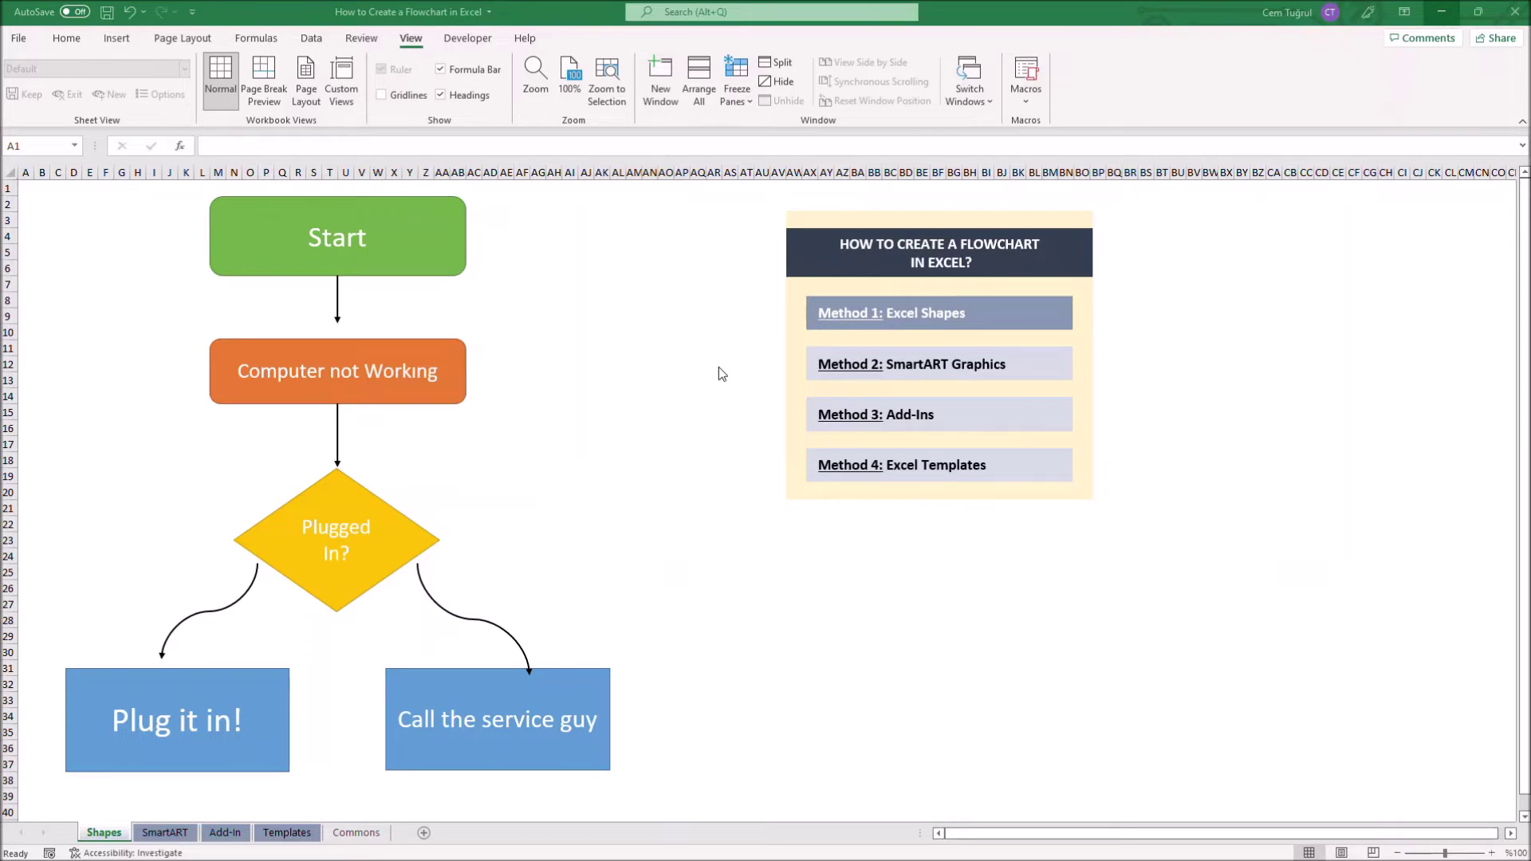
pyautogui.click(959, 369)
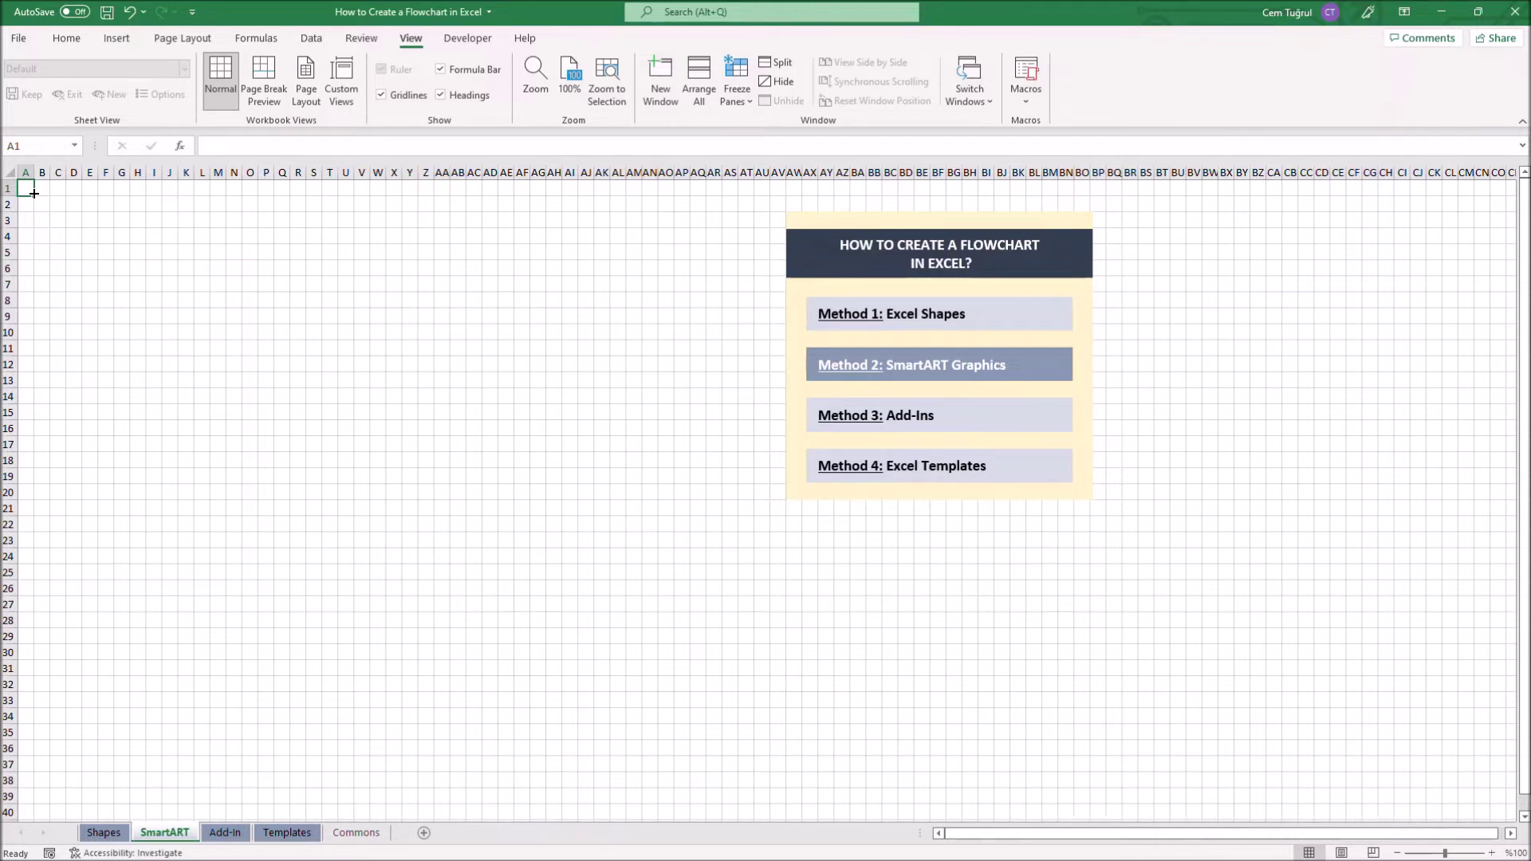
# Step: Insert a Basic Chevron Process SmartArt graphic from the Process category
pyautogui.click(109, 42)
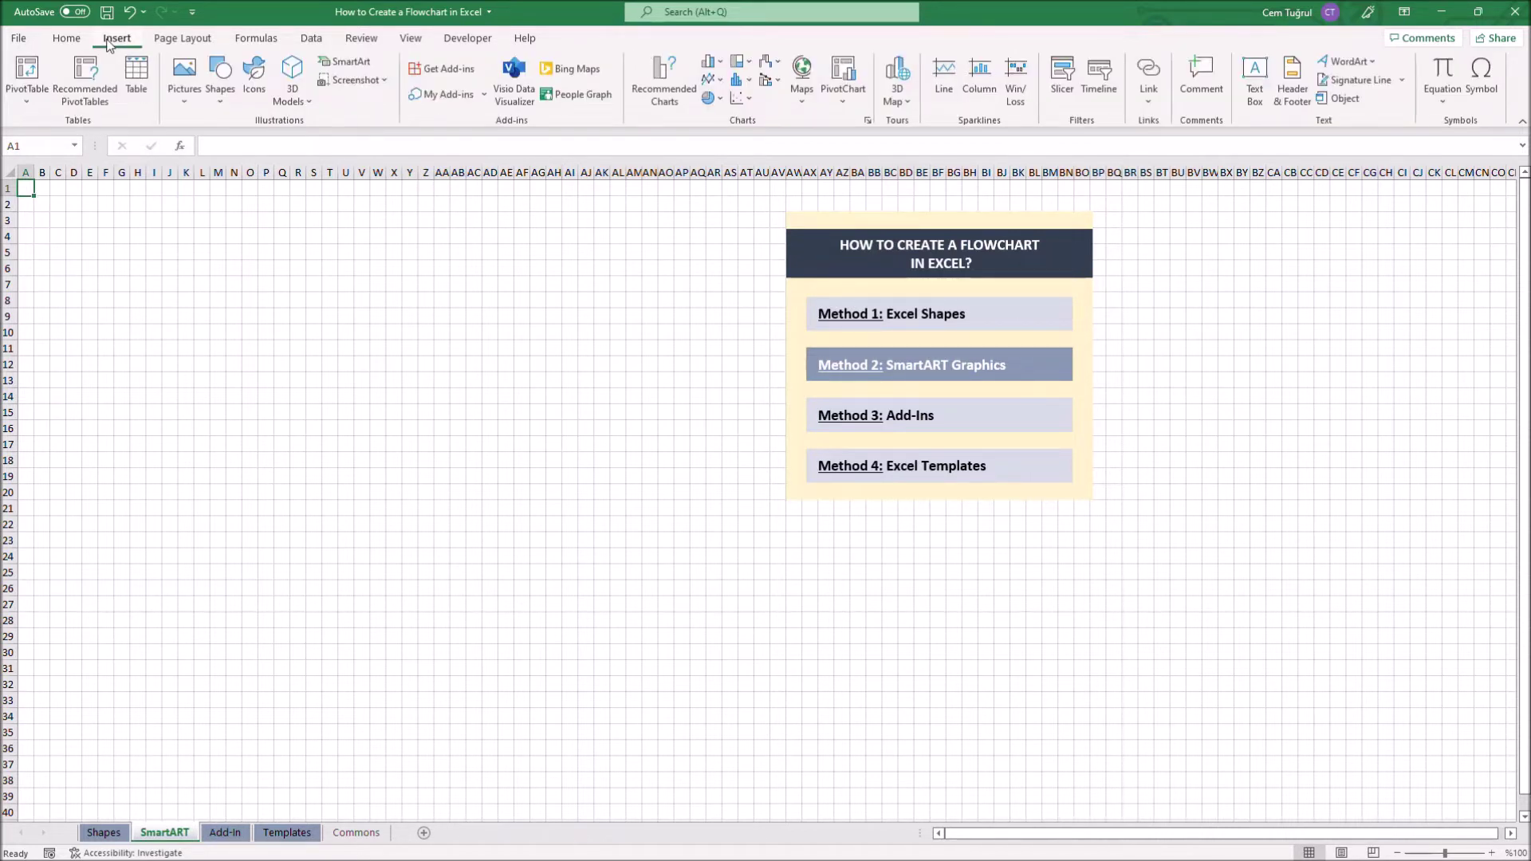
pyautogui.click(366, 71)
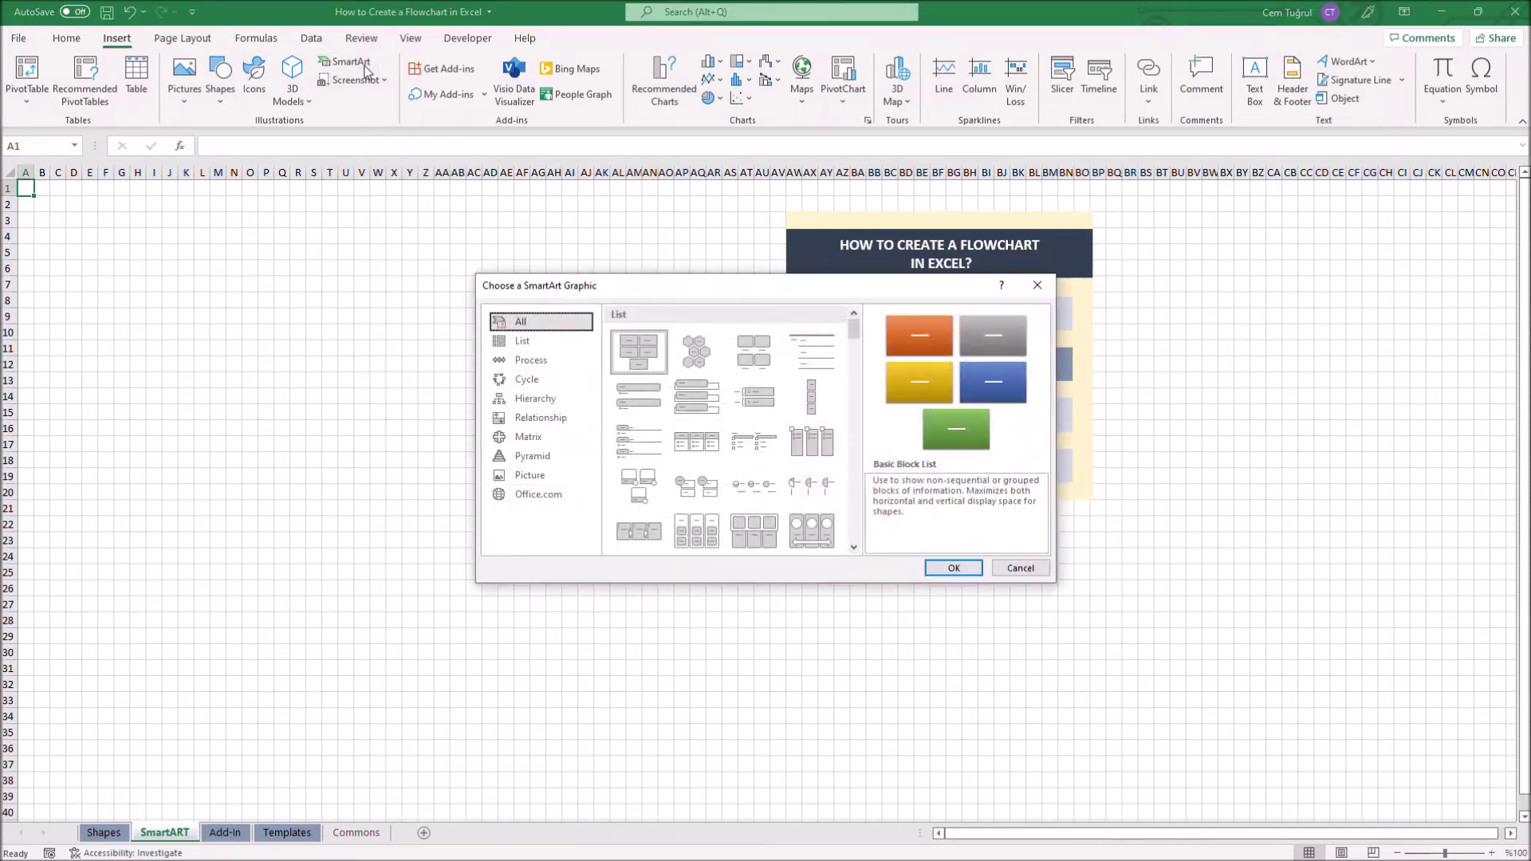
pyautogui.click(555, 366)
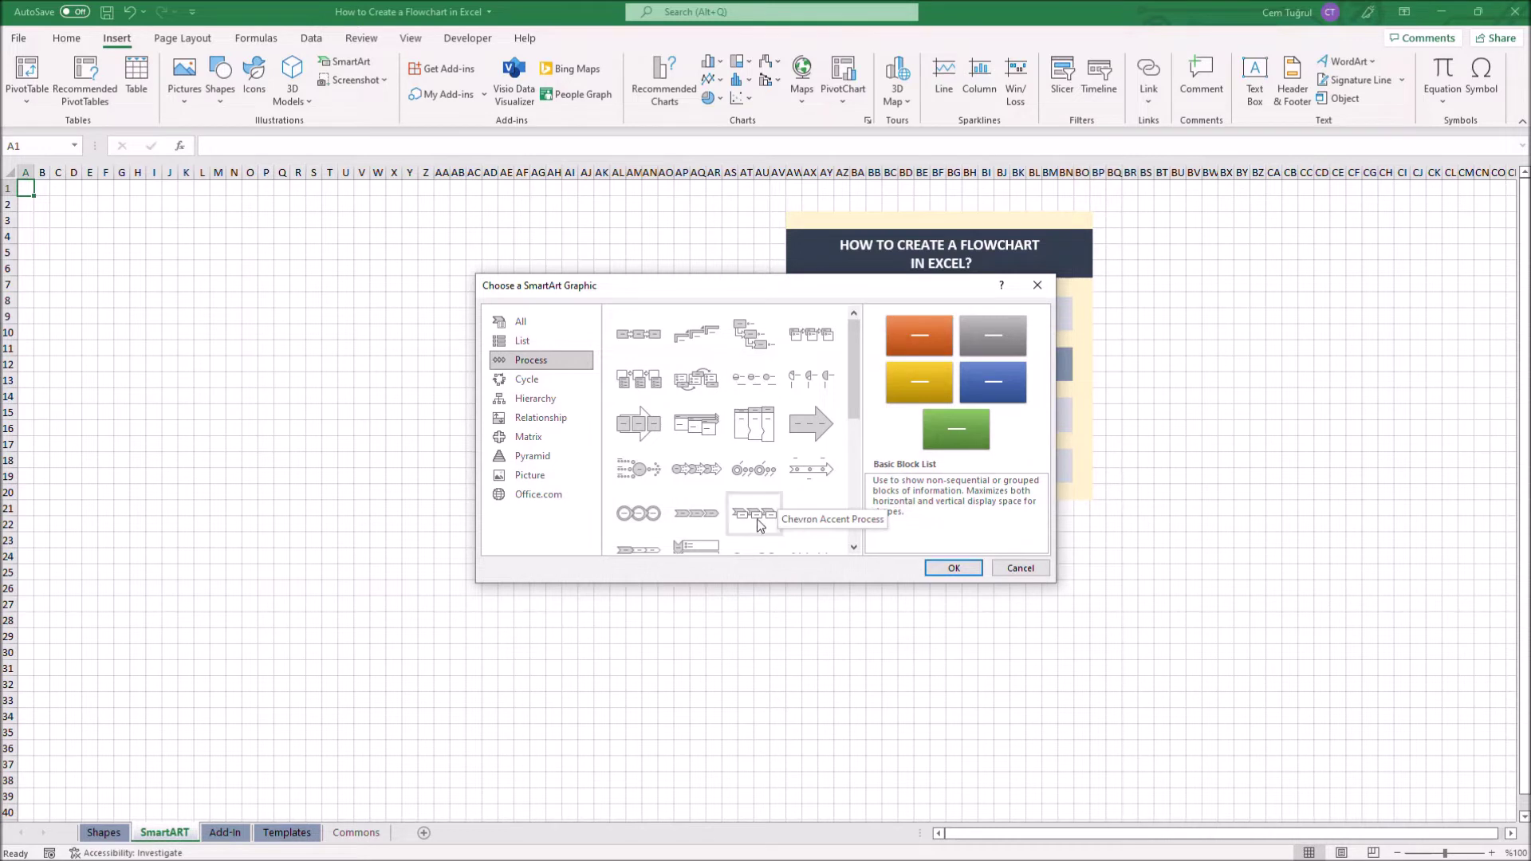
pyautogui.click(699, 522)
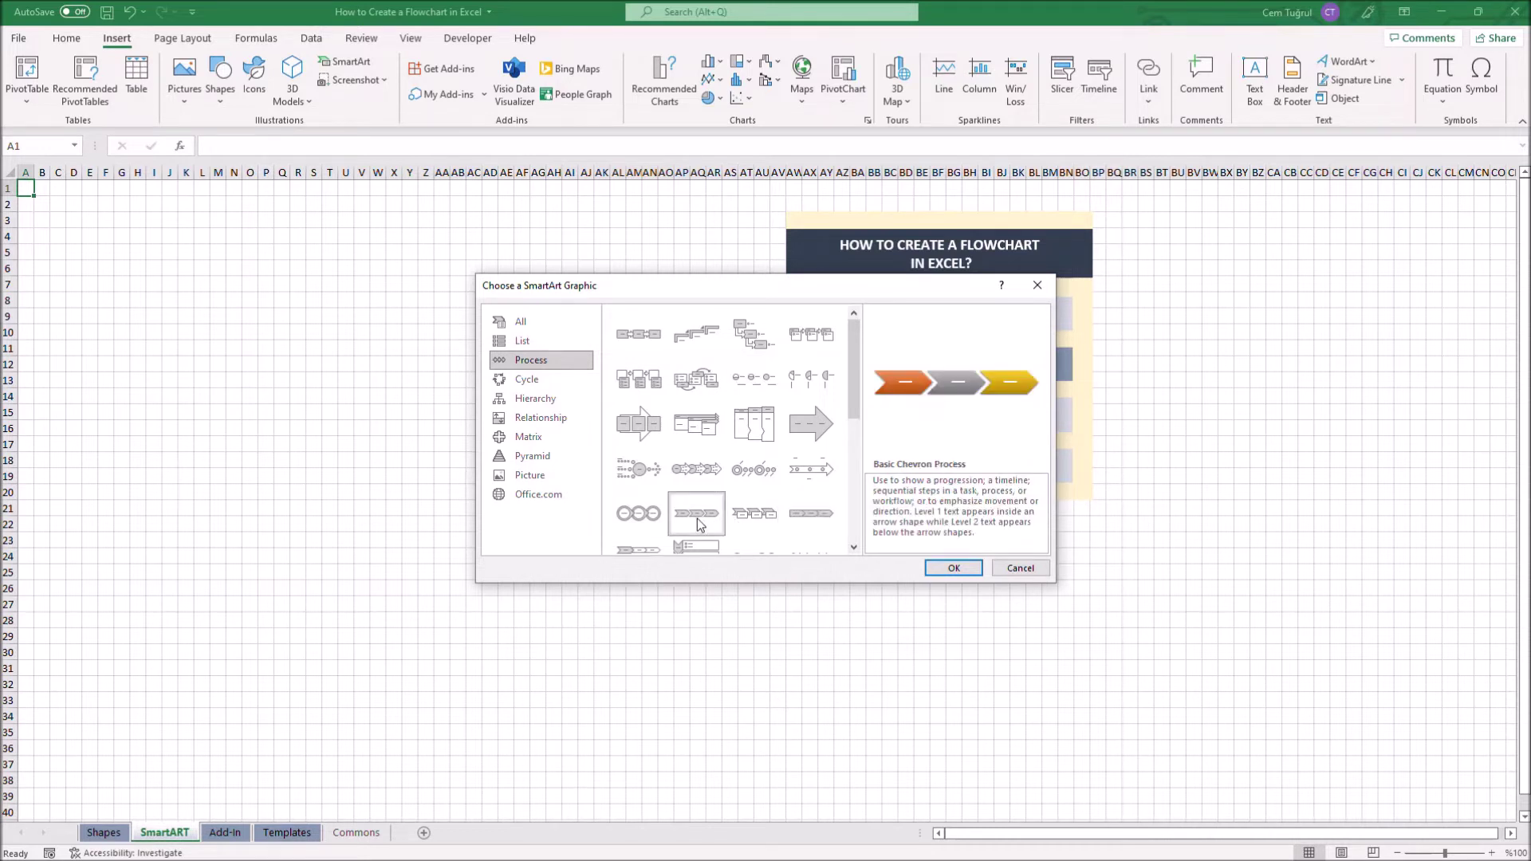
pyautogui.click(954, 568)
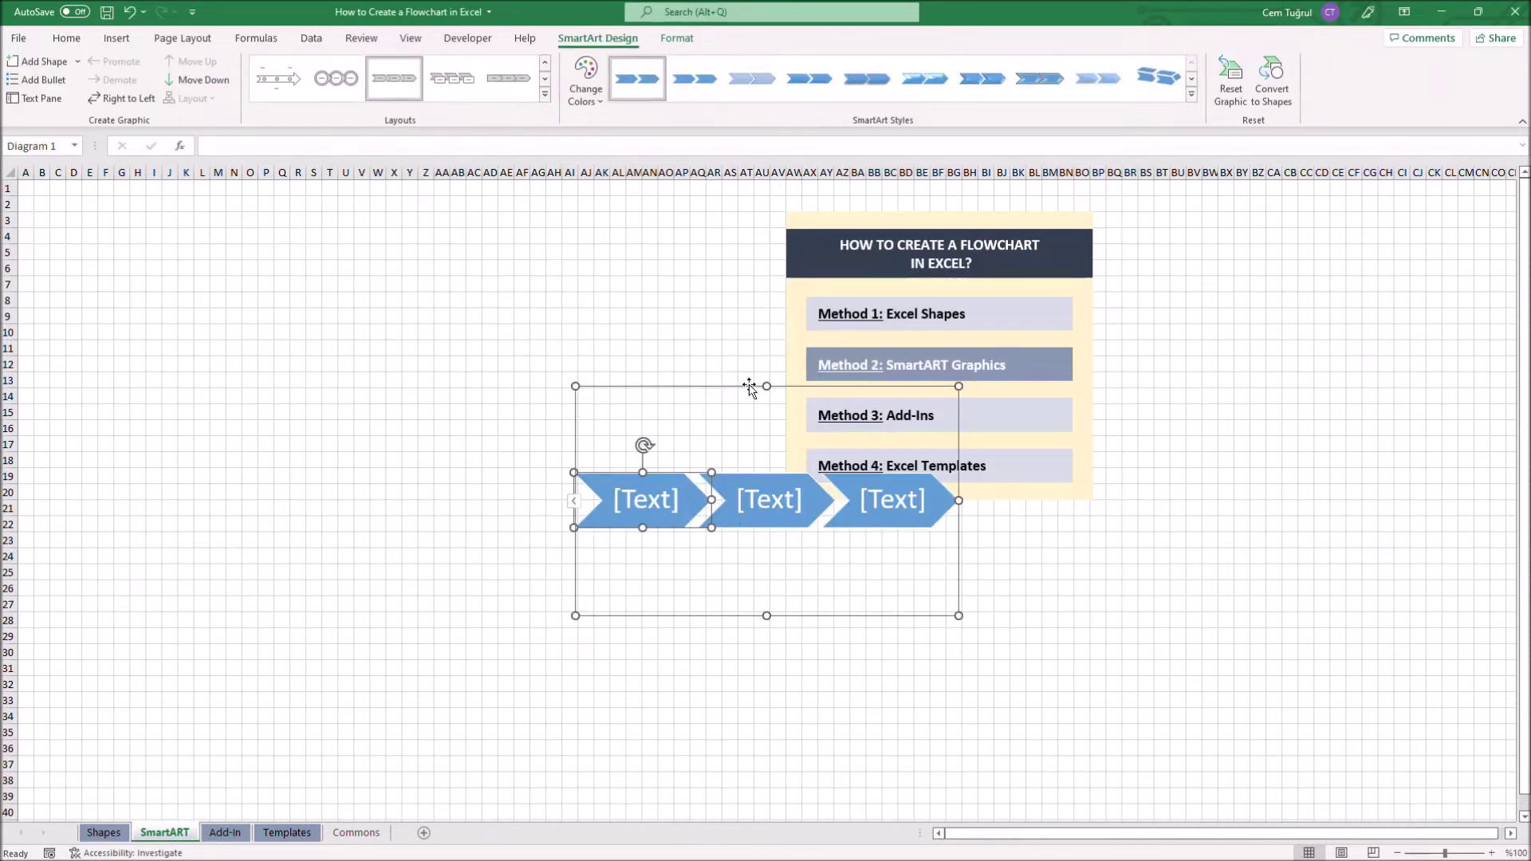
# Step: Drag the chevron diagram to the left and add two chevrons, for five in total
pyautogui.moveTo(882, 503); pyautogui.dragTo(691, 472)
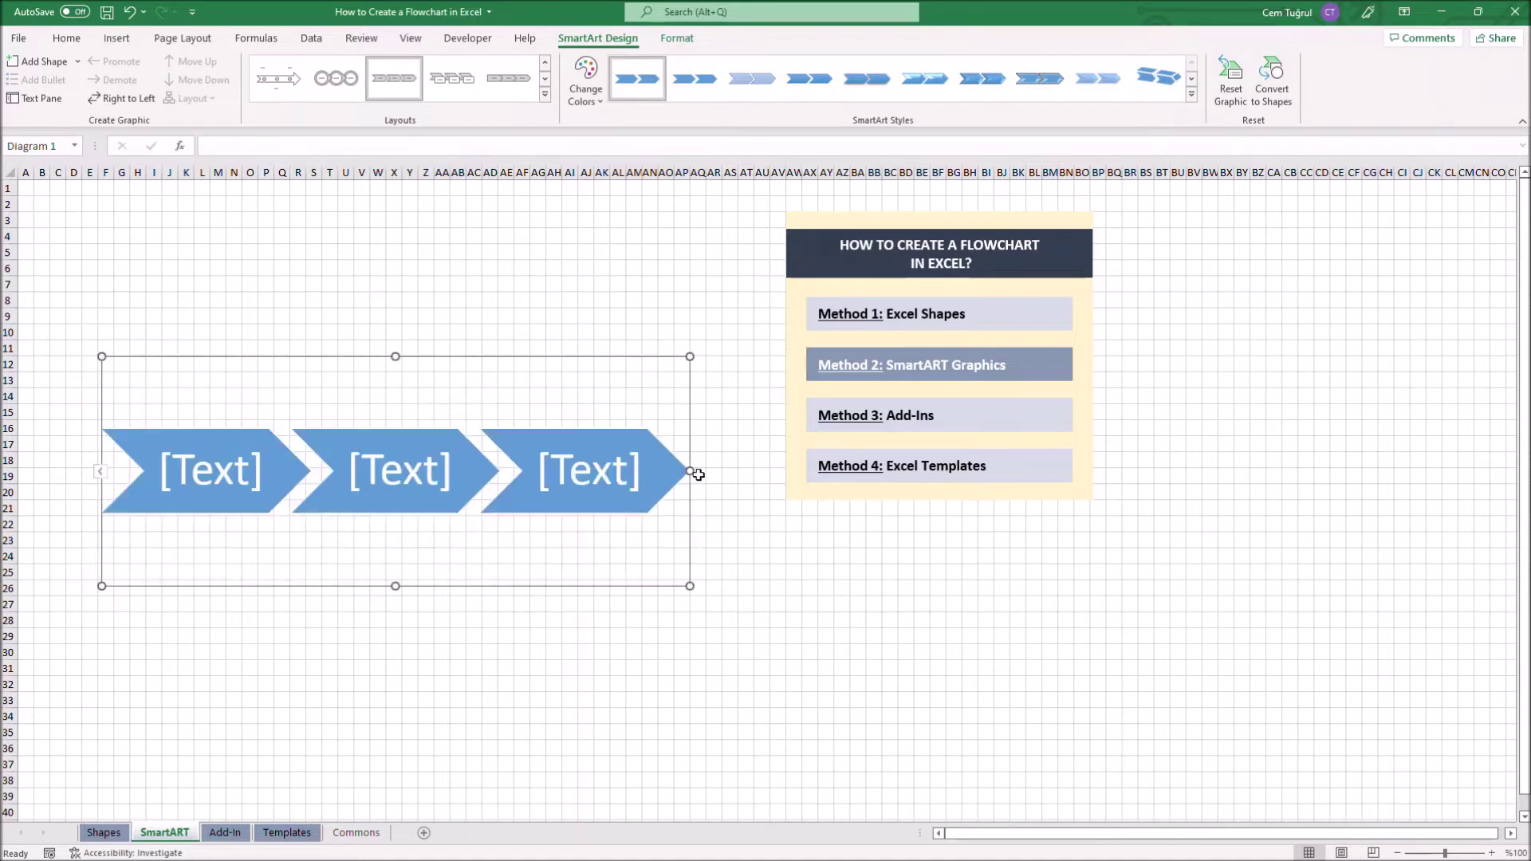
pyautogui.click(41, 63)
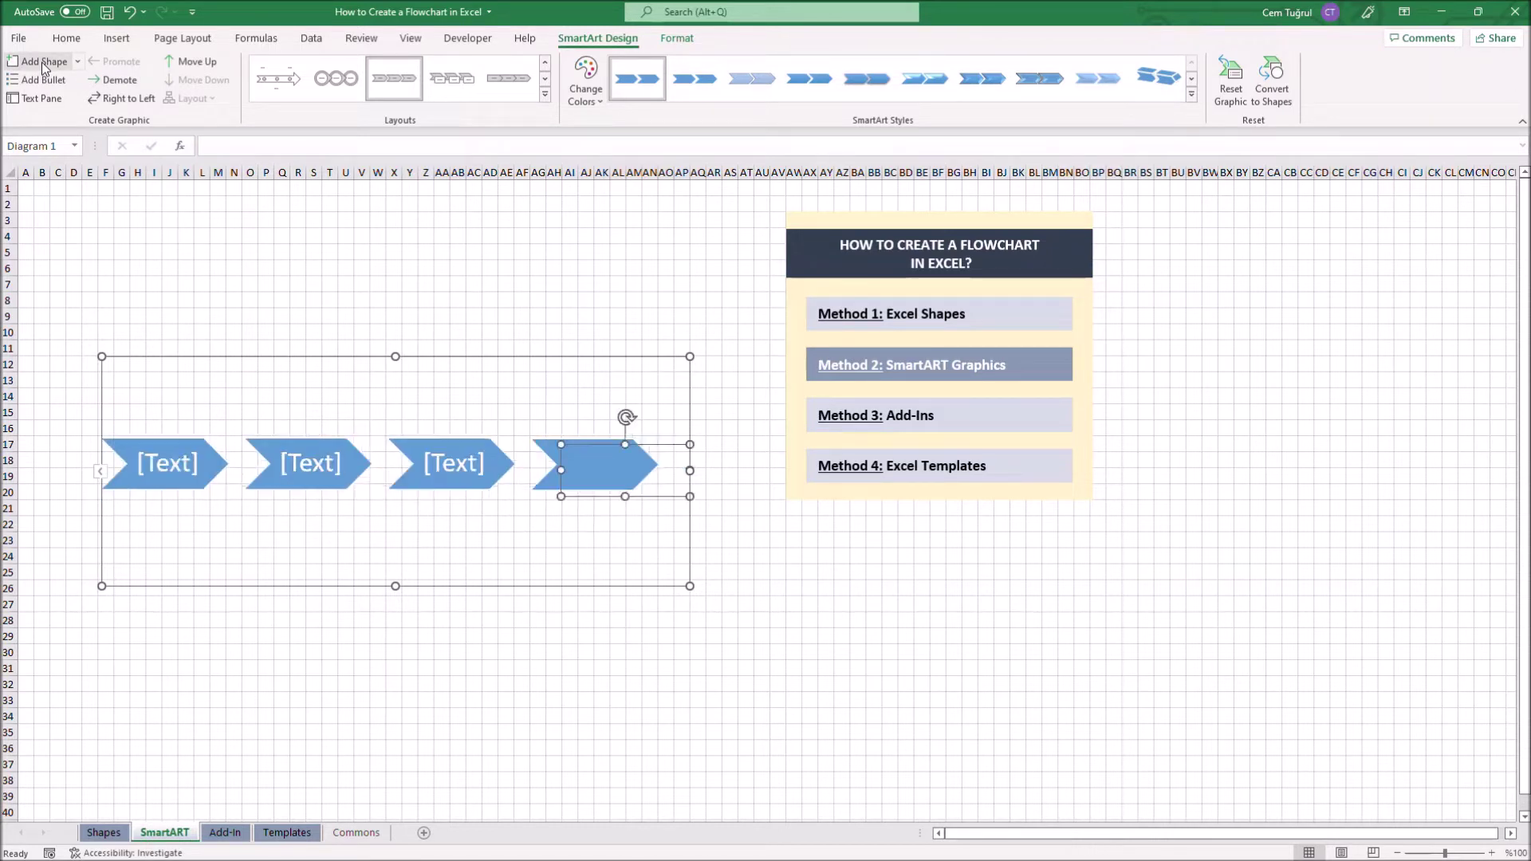
pyautogui.click(41, 62)
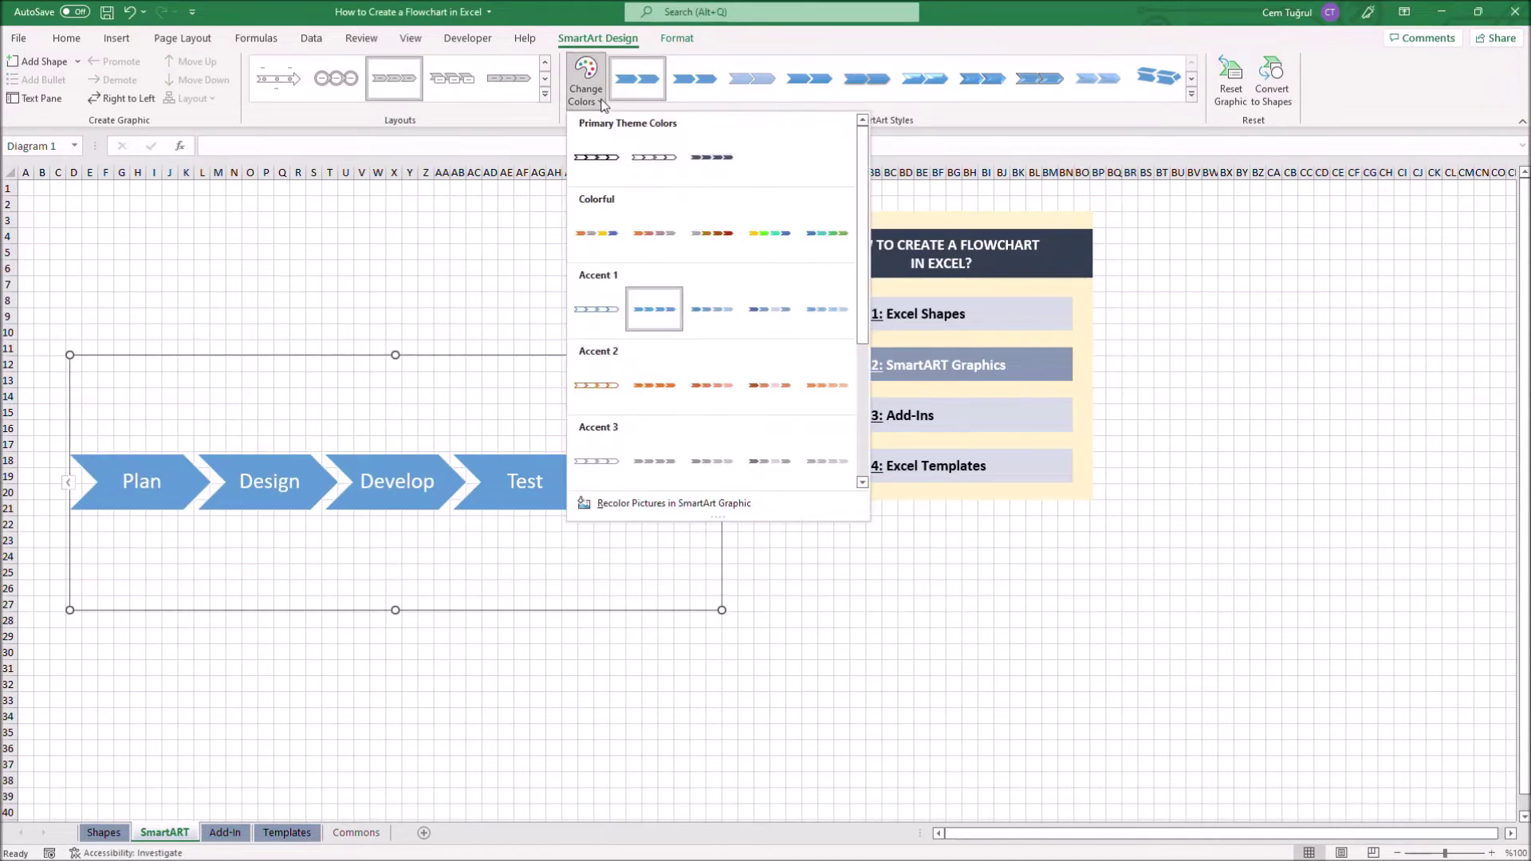
# Step: Recolour the chevrons with the Colorful scheme, keep the chevron layout, and apply the Metallic Scene 3-D style
pyautogui.click(593, 236)
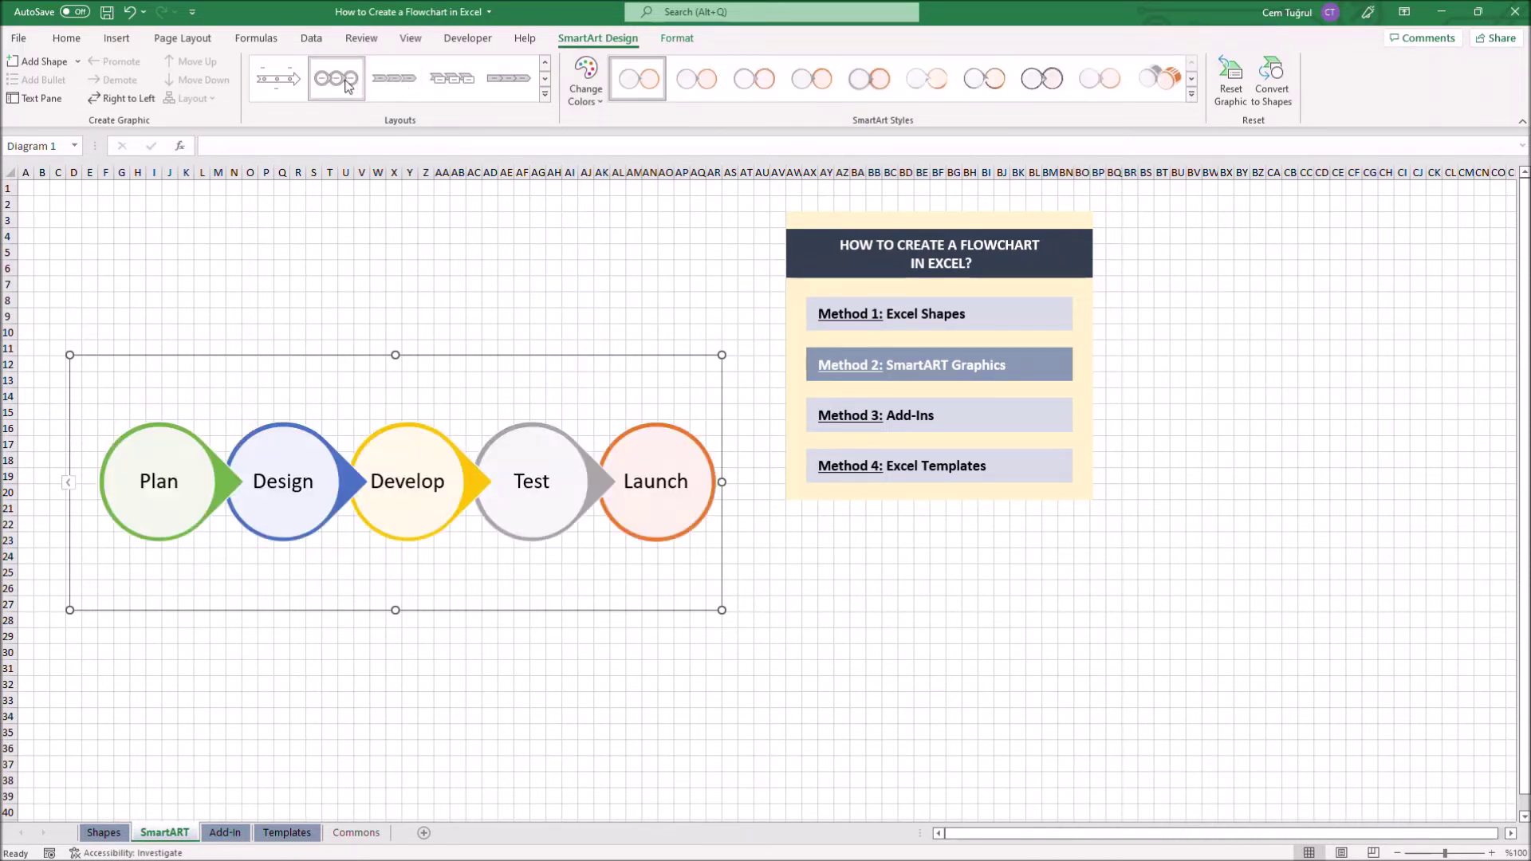
pyautogui.click(389, 86)
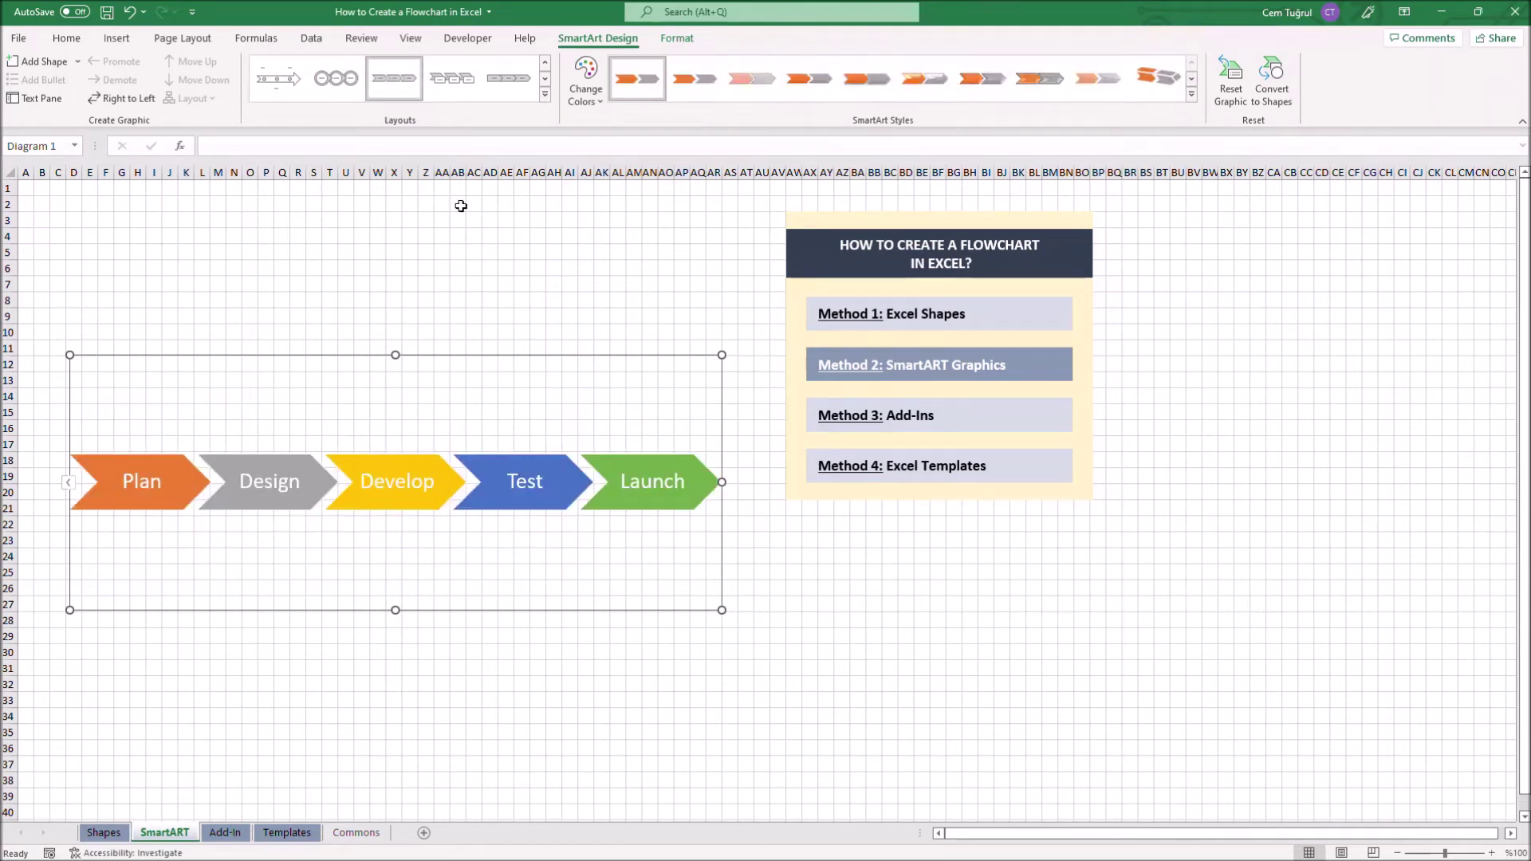
pyautogui.click(1192, 95)
pyautogui.click(972, 180)
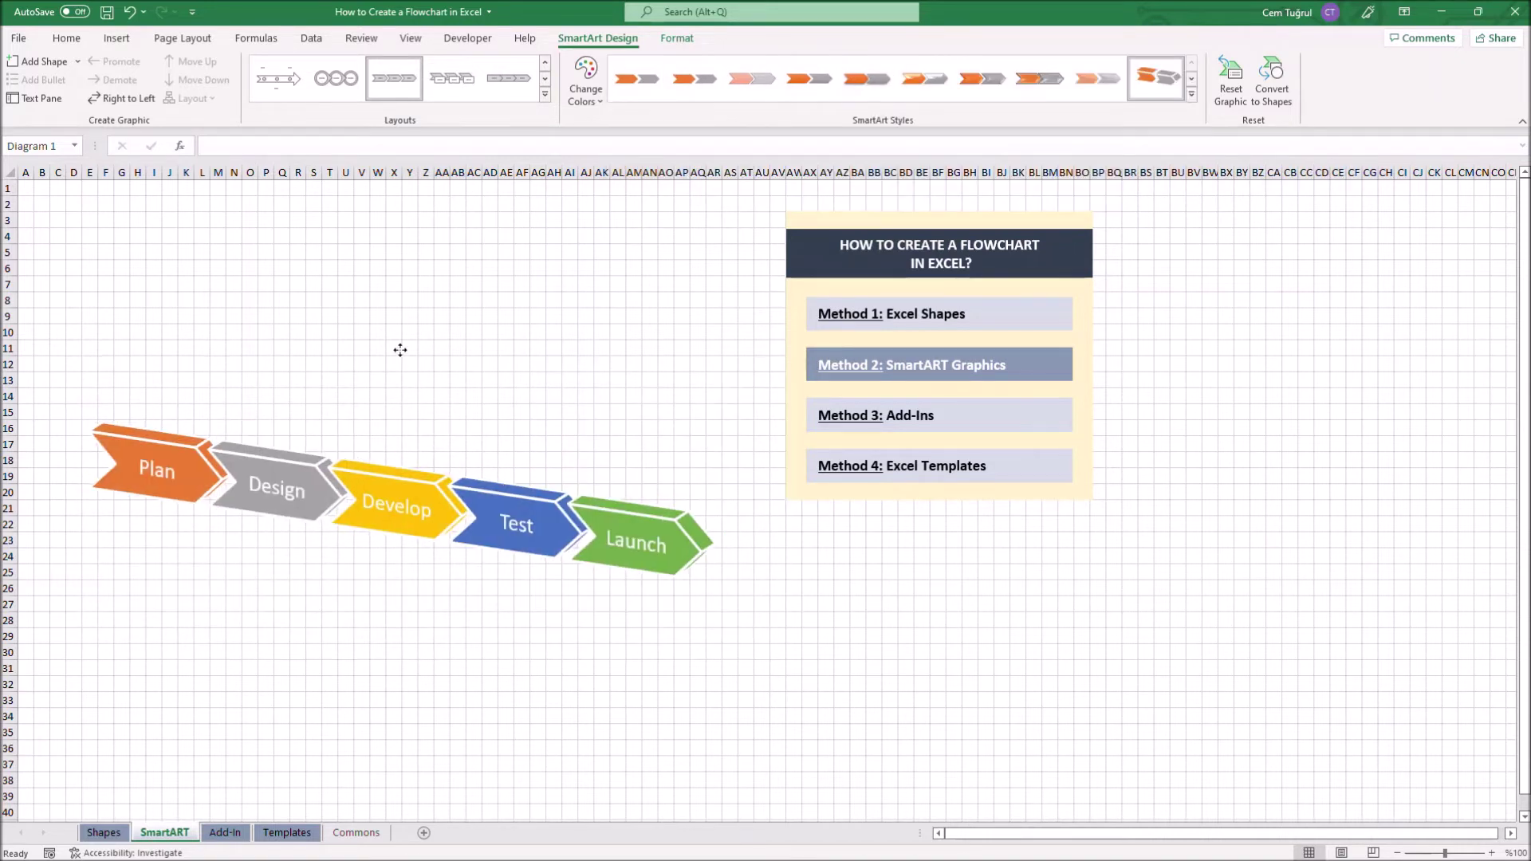
pyautogui.hotkey('alt', 'w')
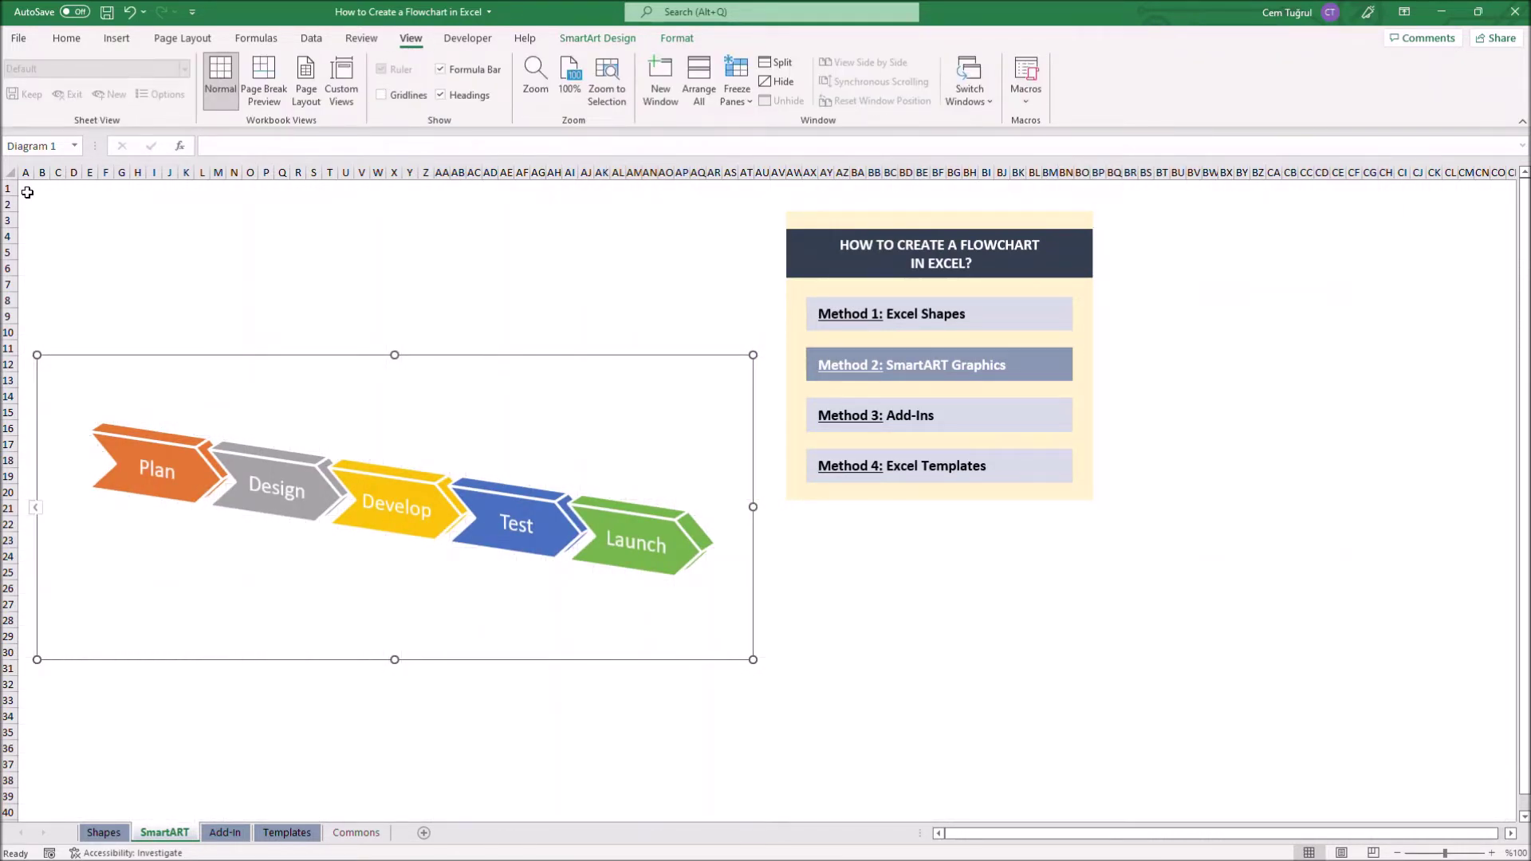
# Step: Deselect the diagram, follow the 'Method 3: Add-Ins' link, and open the Office Add-ins store
pyautogui.click(27, 193)
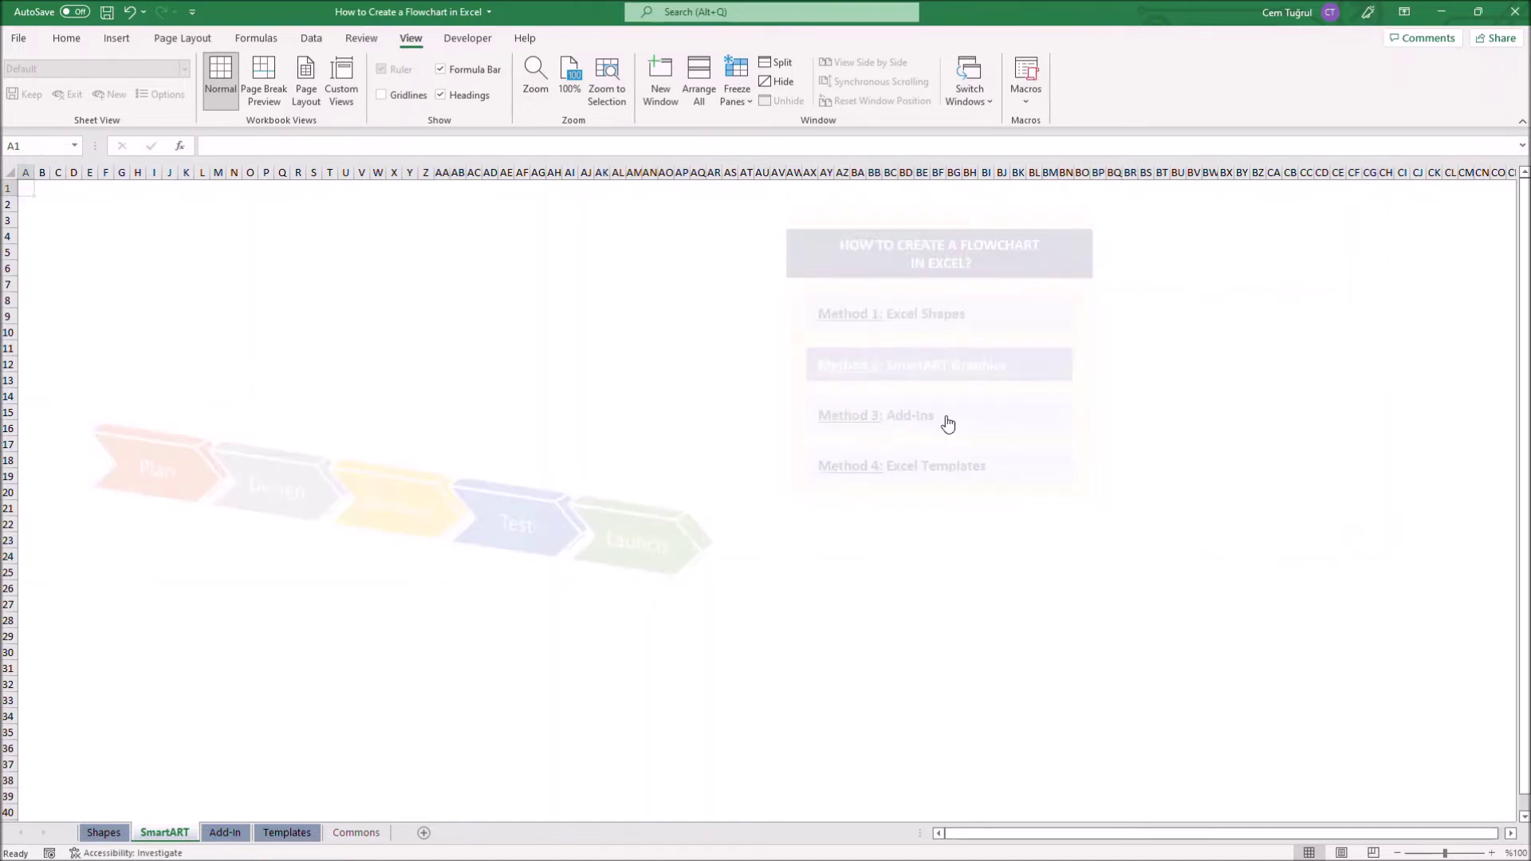
pyautogui.click(948, 423)
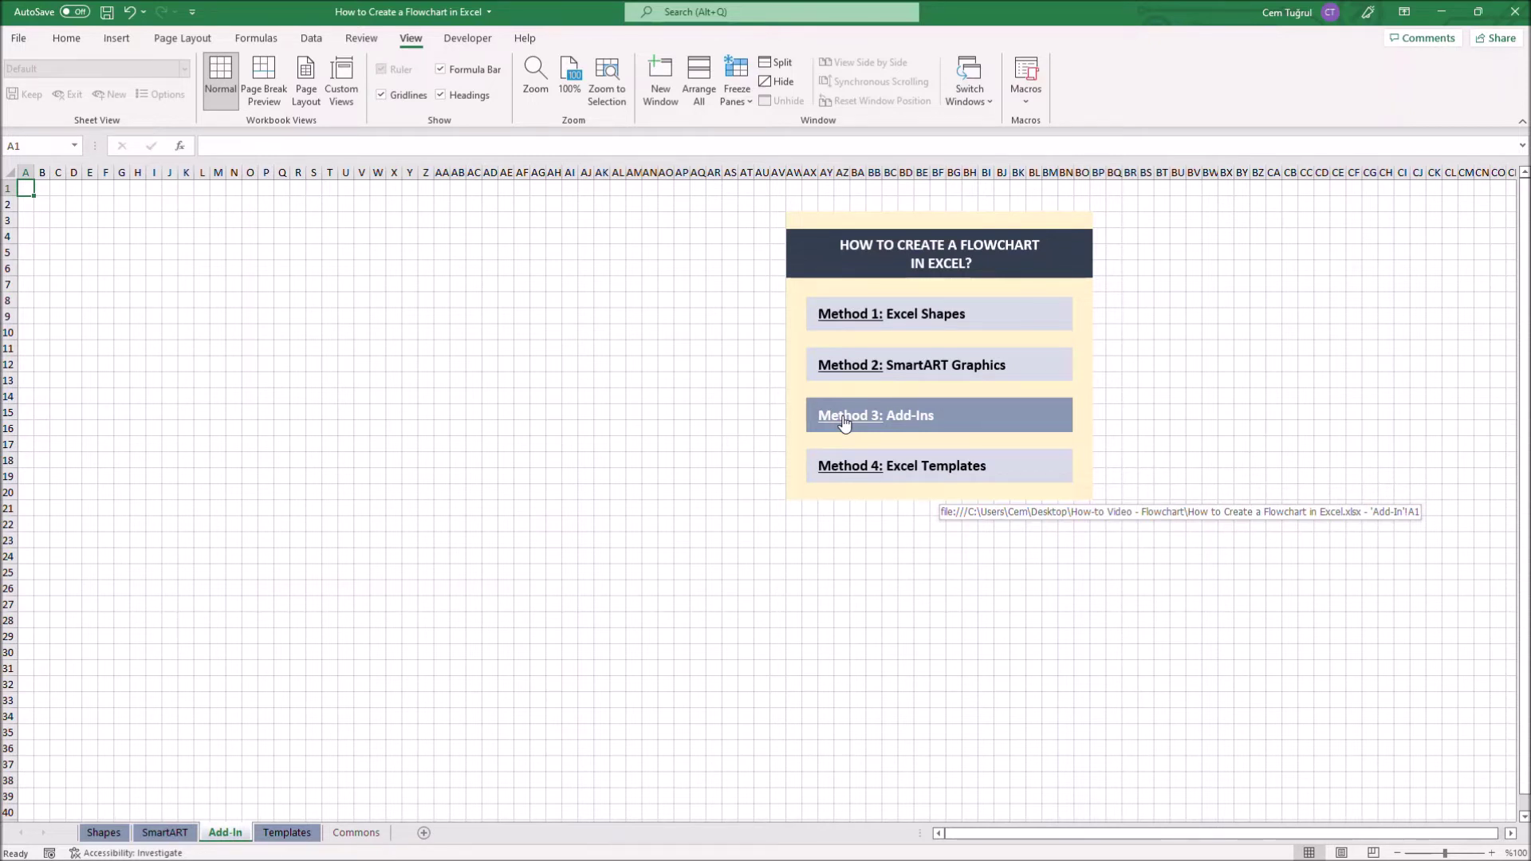
pyautogui.click(116, 37)
pyautogui.click(459, 70)
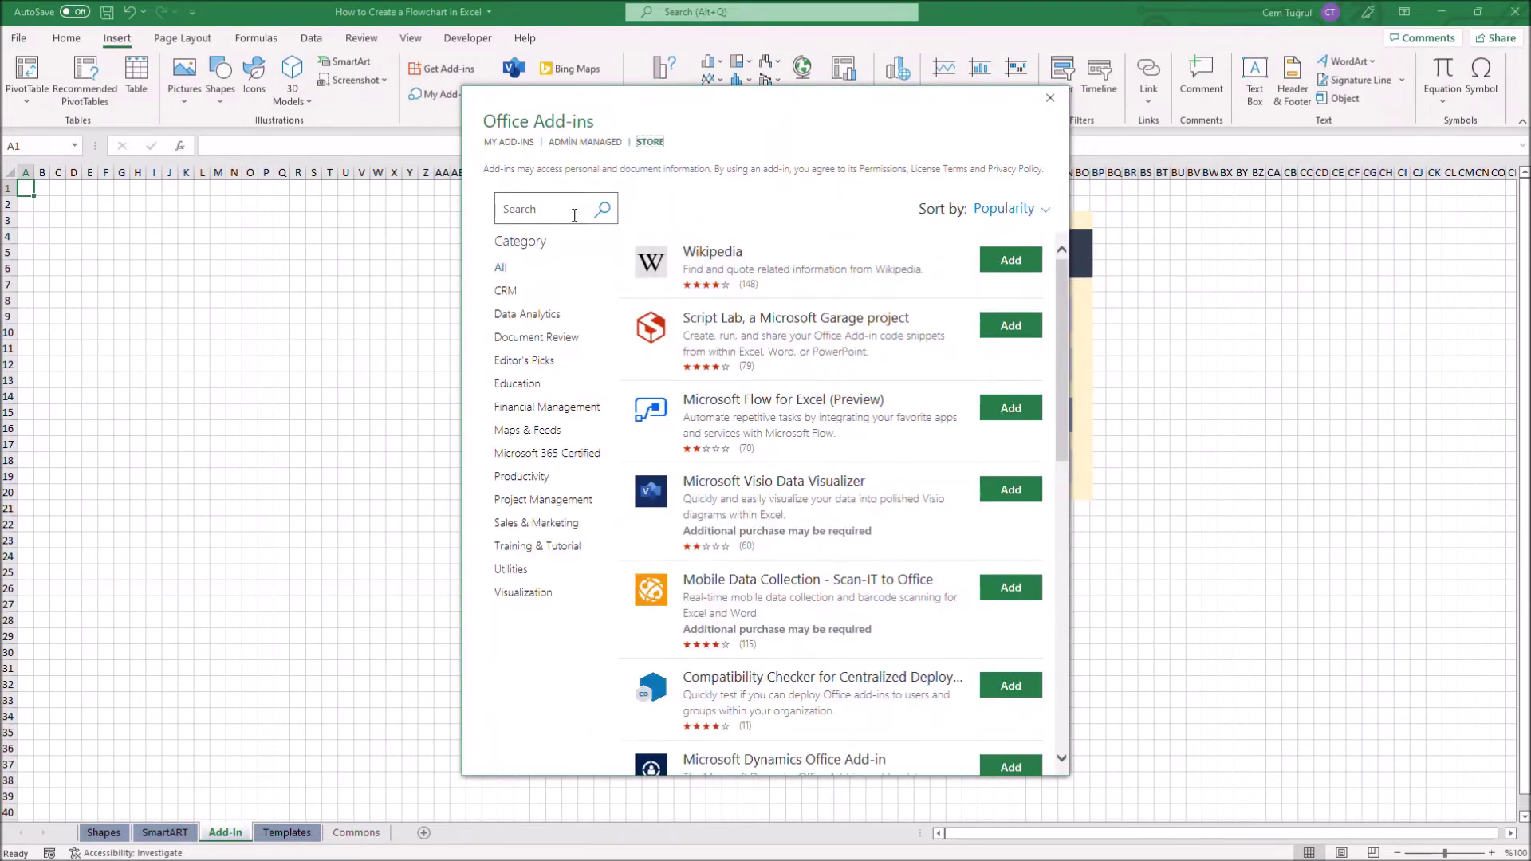
# Step: Search the store for 'visio', add Microsoft Visio Data Visualizer, and launch it on the sheet
pyautogui.click(574, 209)
pyautogui.write('visio')
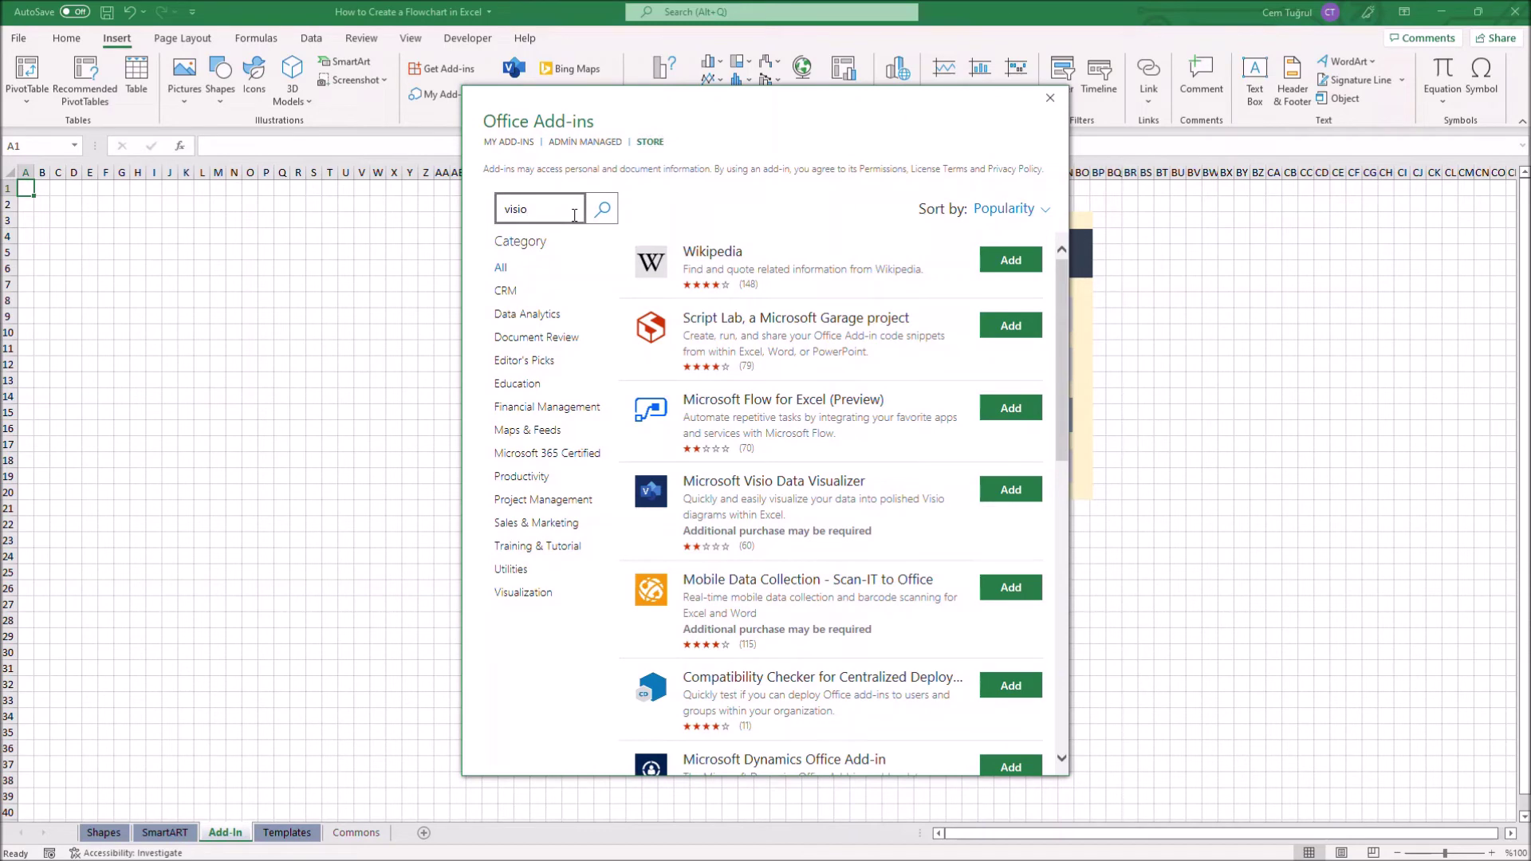
pyautogui.press('Return')
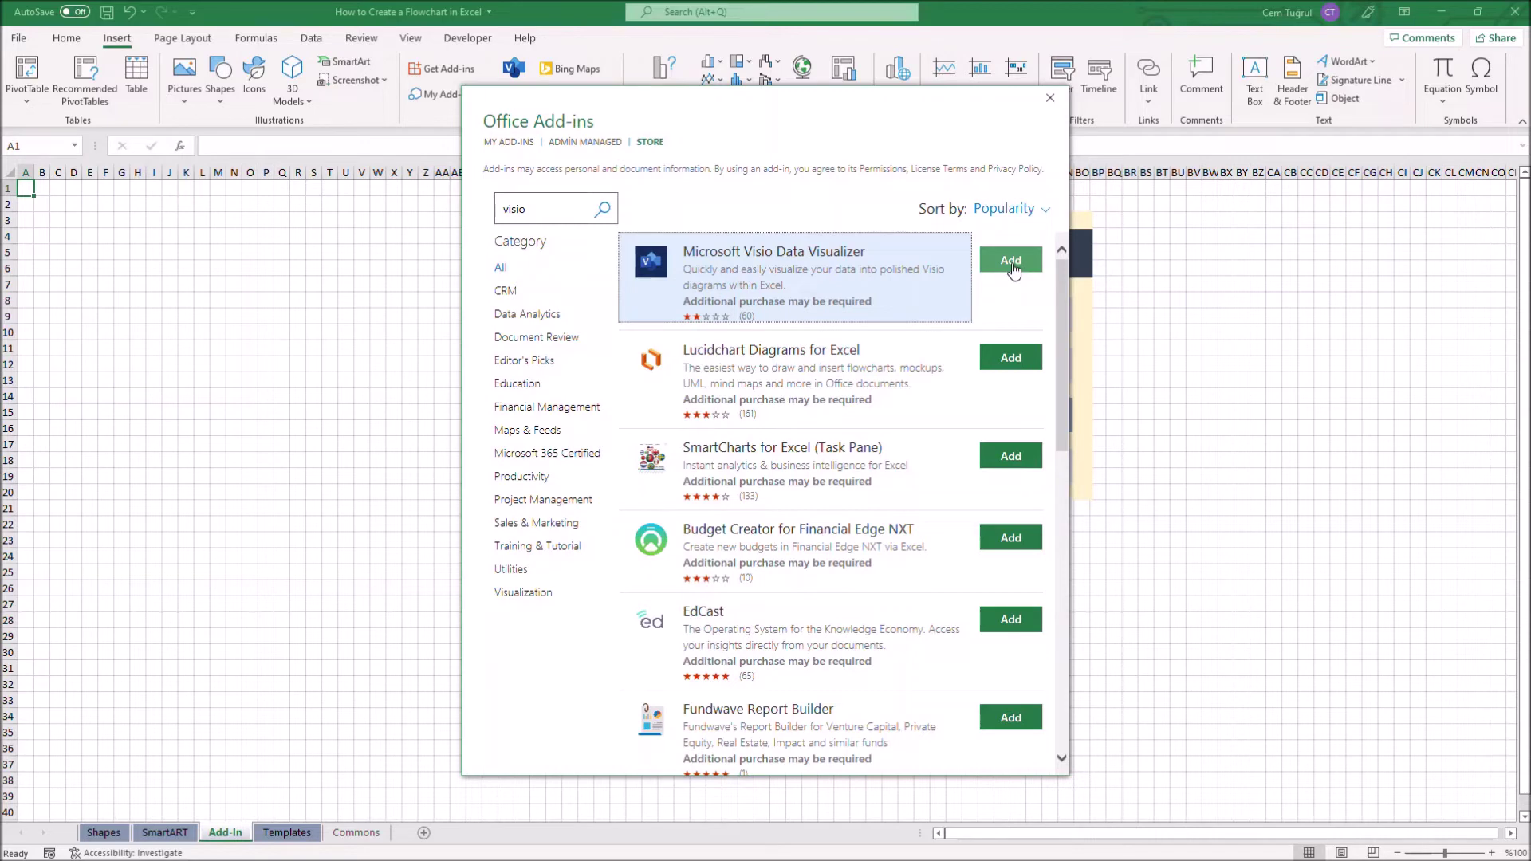
pyautogui.click(1050, 99)
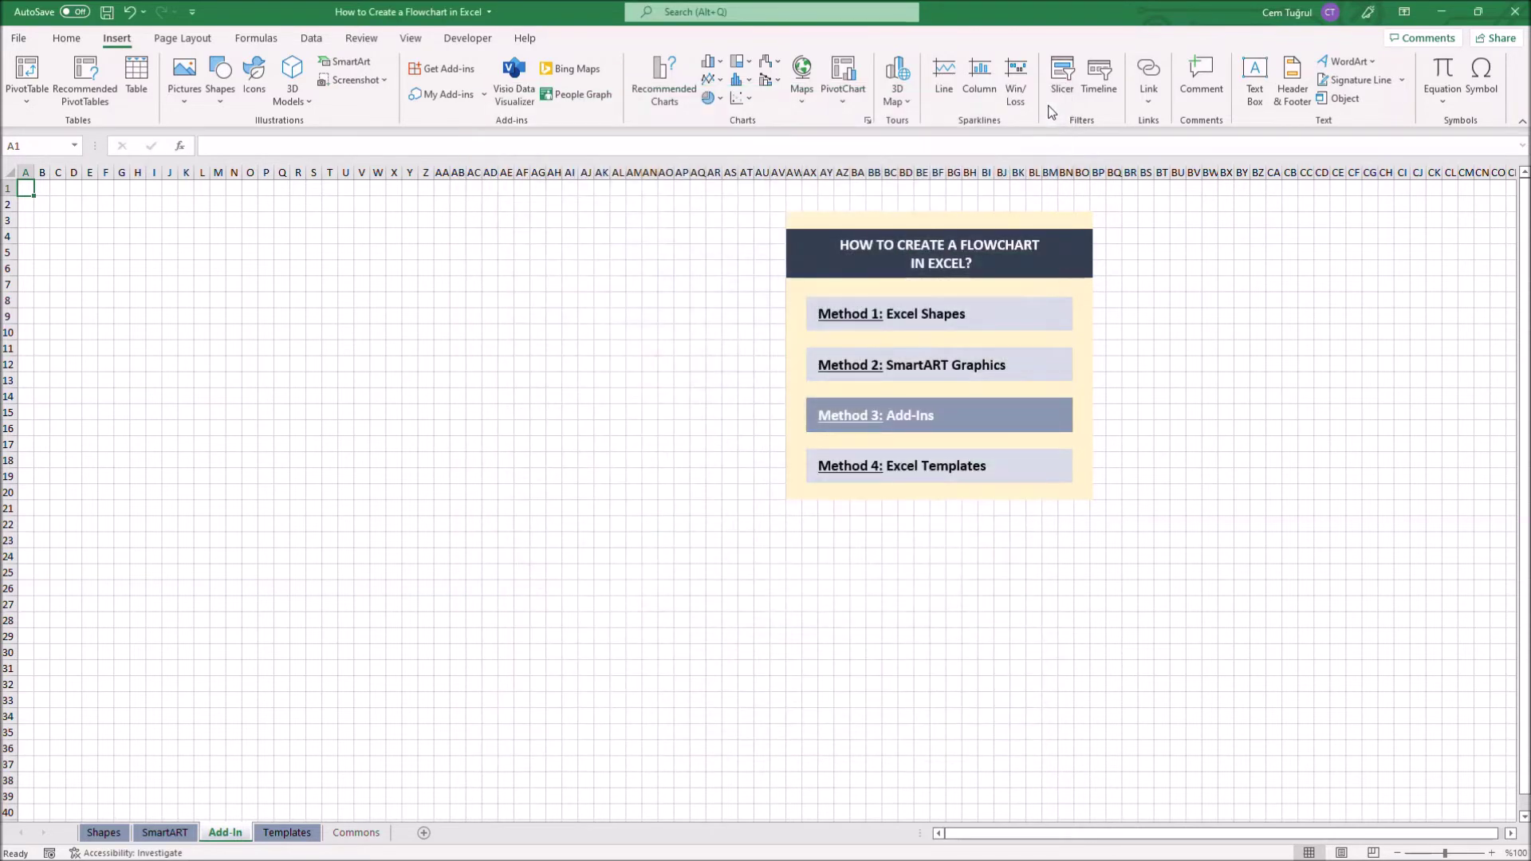
pyautogui.click(523, 102)
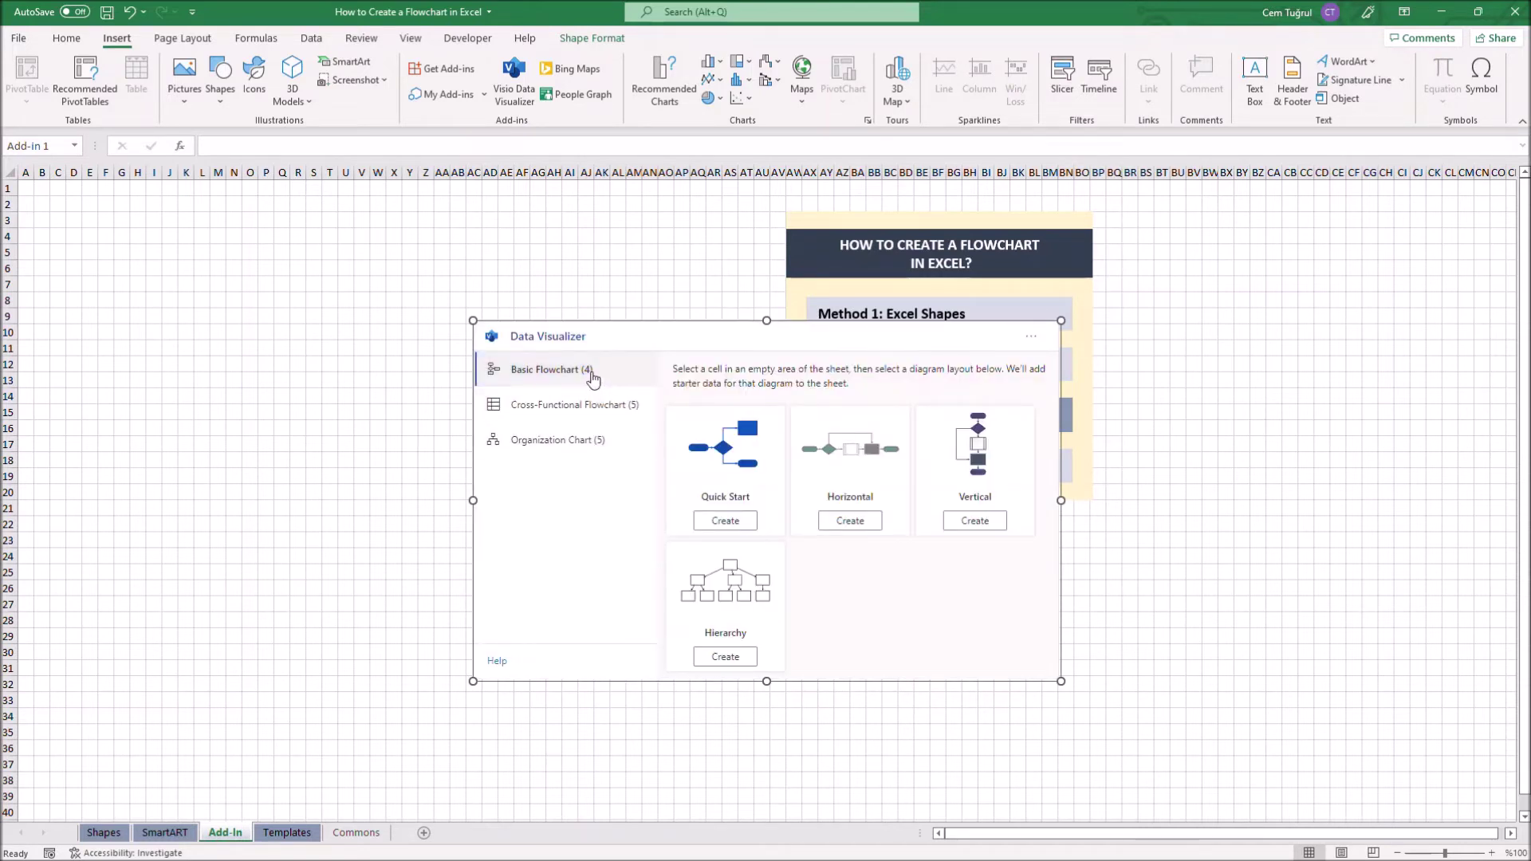
# Step: Choose the Basic Flowchart layouts and create the Quick Start flowchart with sample data
pyautogui.click(587, 420)
pyautogui.click(591, 446)
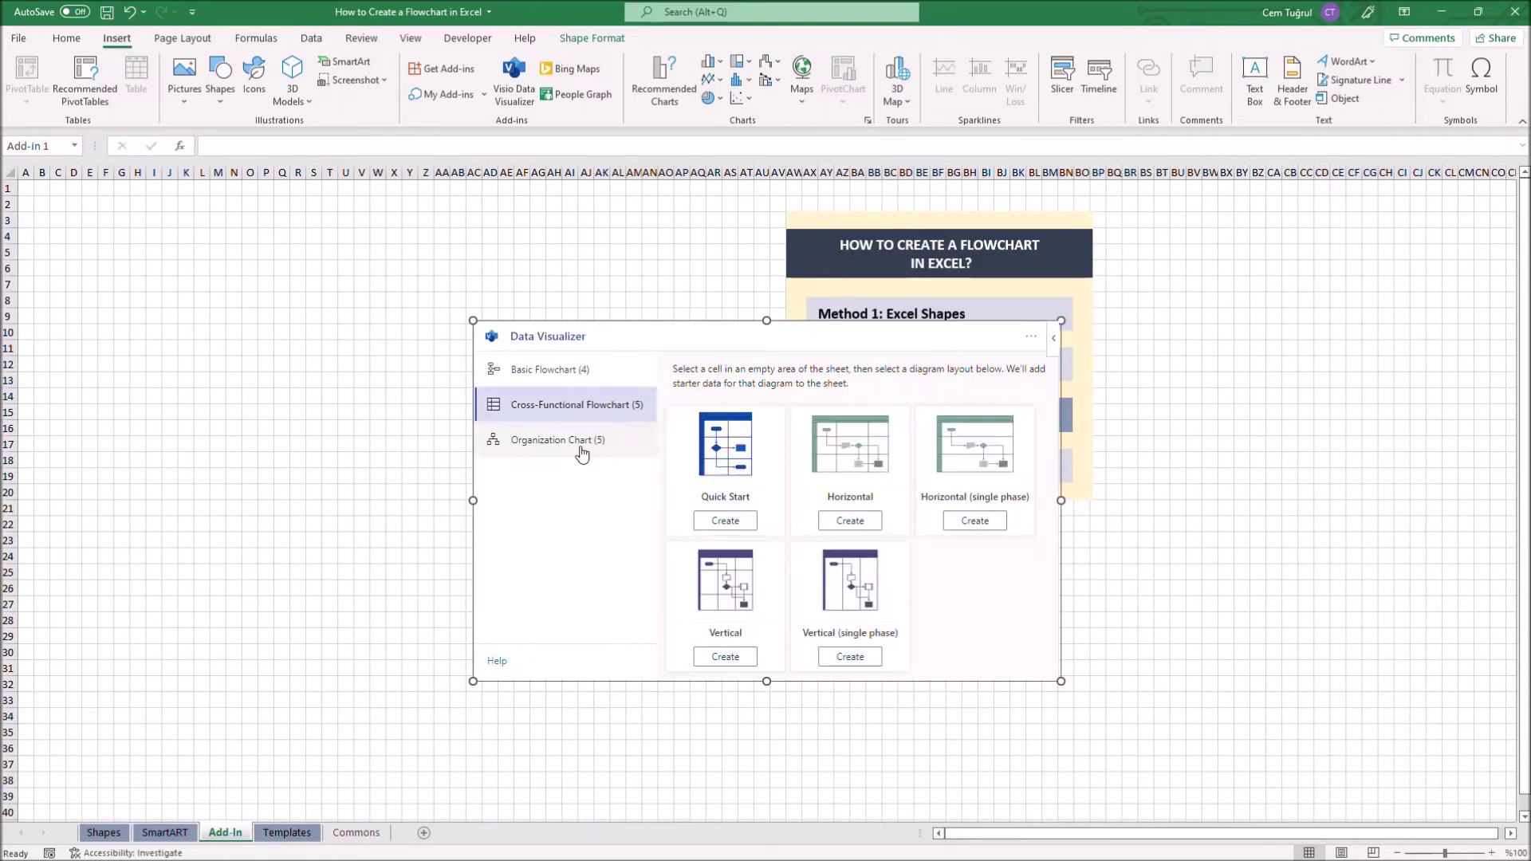
pyautogui.click(586, 372)
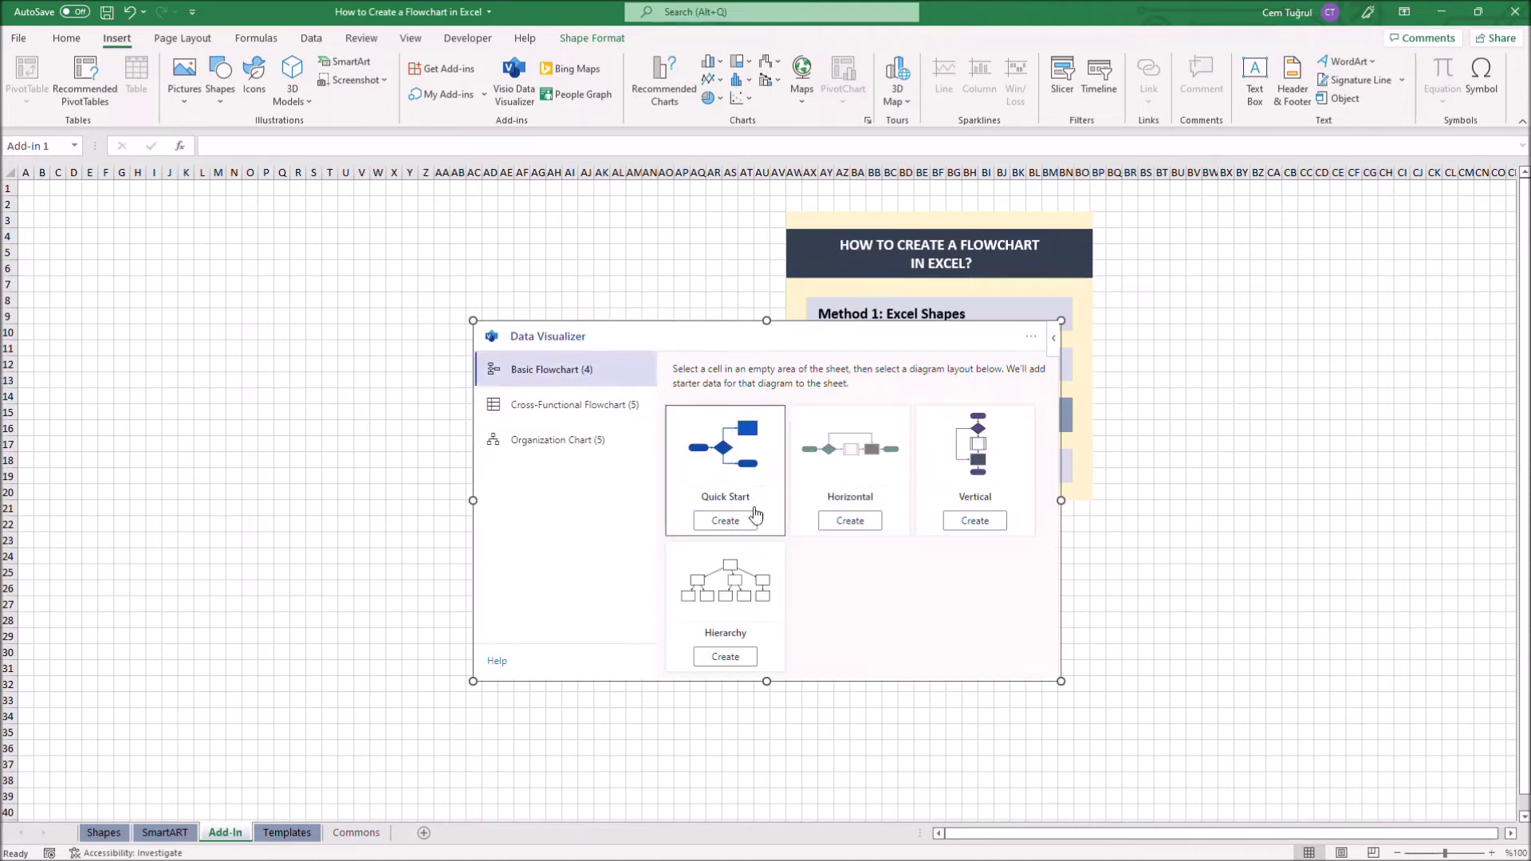
pyautogui.click(725, 520)
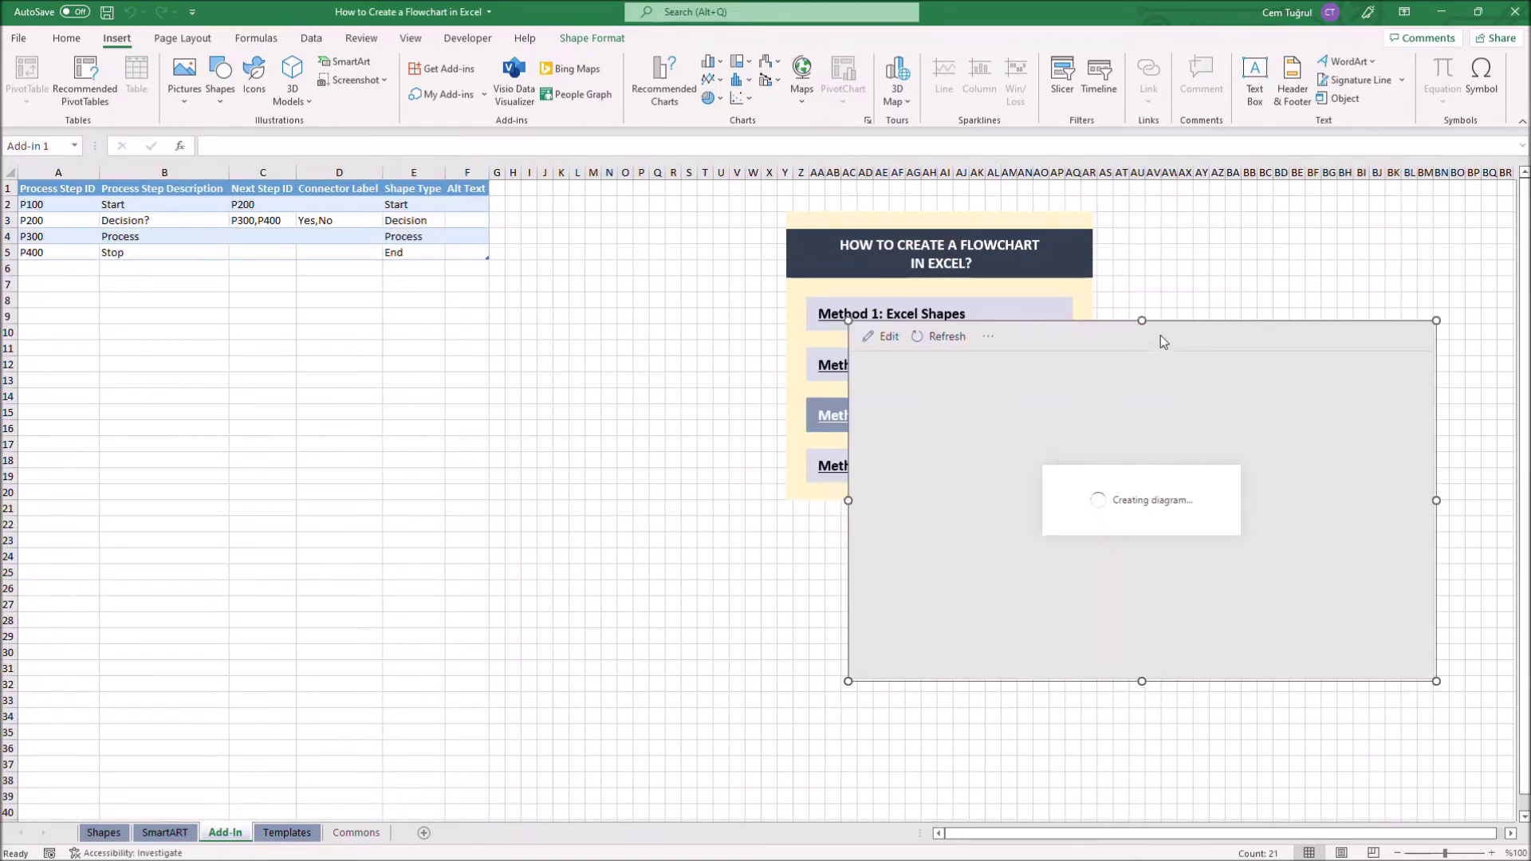
# Step: Drag the Visio flowchart under the step table in column A and enlarge it from its corner
pyautogui.moveTo(502, 334); pyautogui.dragTo(327, 291)
pyautogui.moveTo(600, 648); pyautogui.dragTo(780, 747)
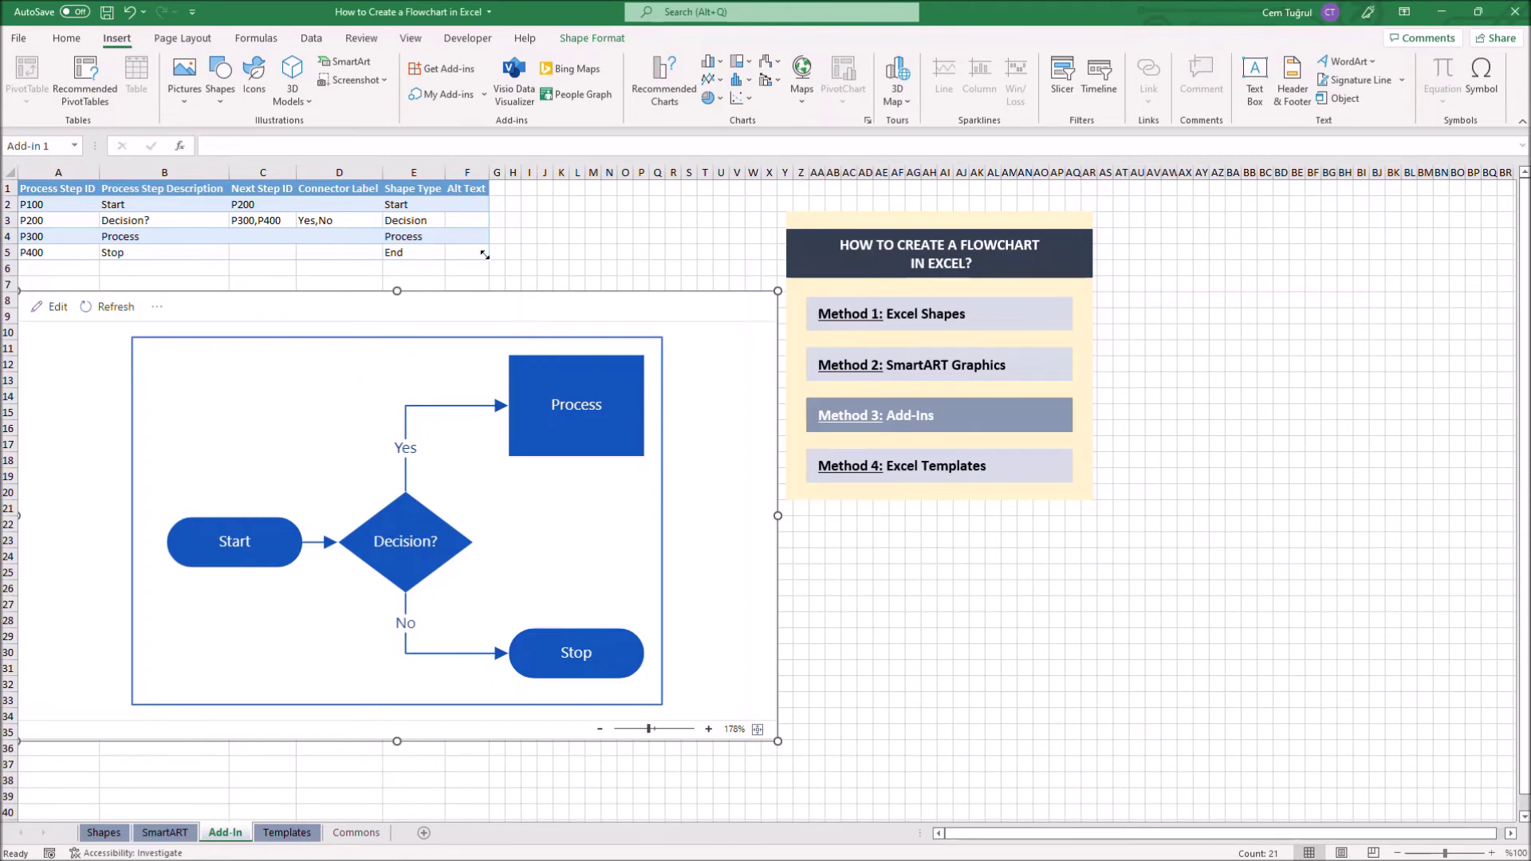
pyautogui.moveTo(486, 257); pyautogui.dragTo(488, 271)
# Step: Add a P500 'Check' step row linked from Stop and refresh the flowchart
pyautogui.click(76, 275)
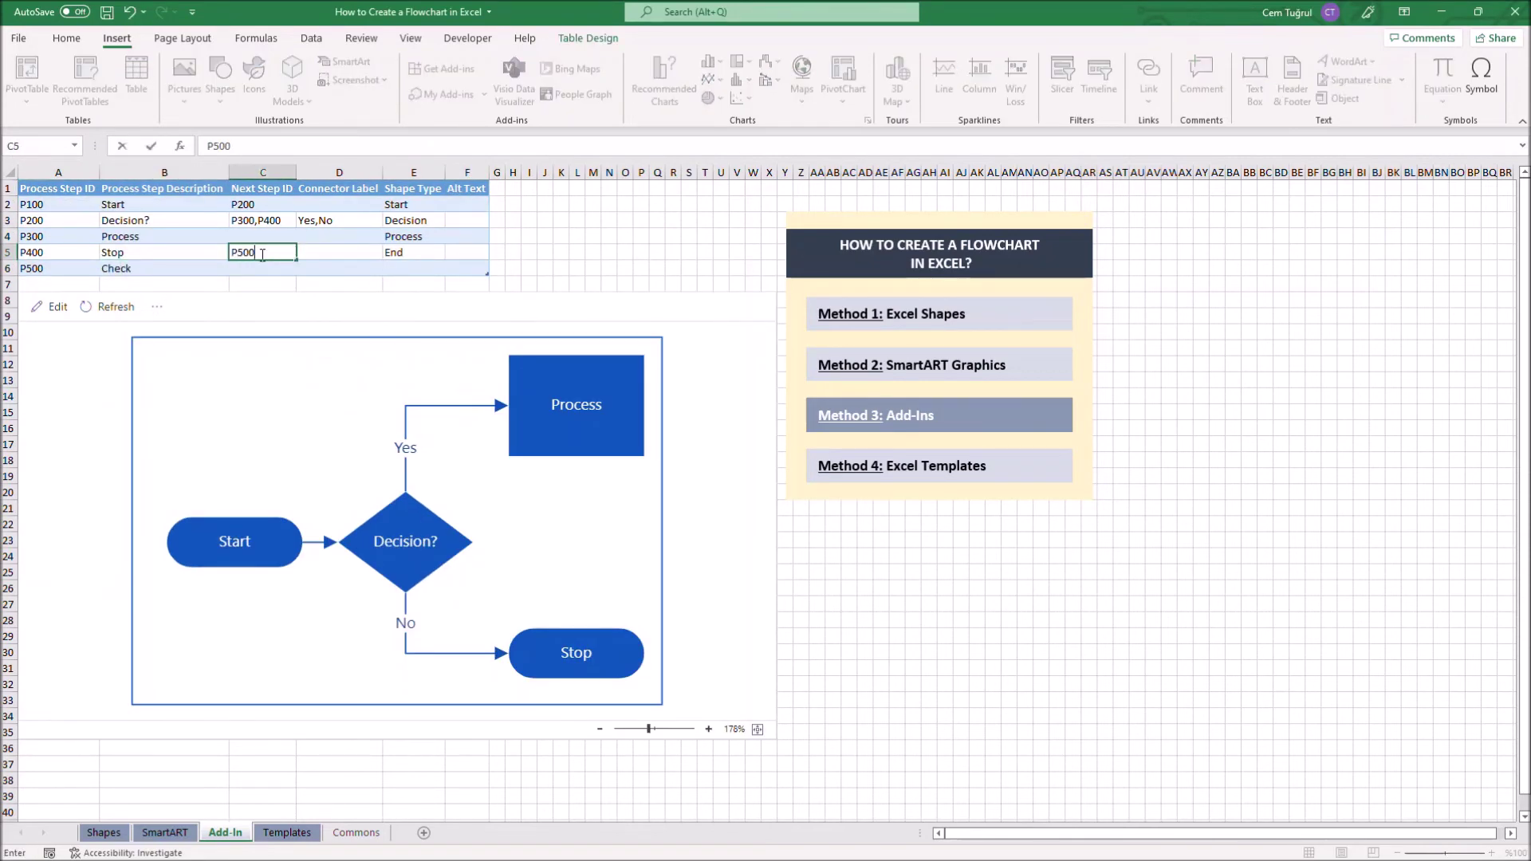
pyautogui.click(533, 287)
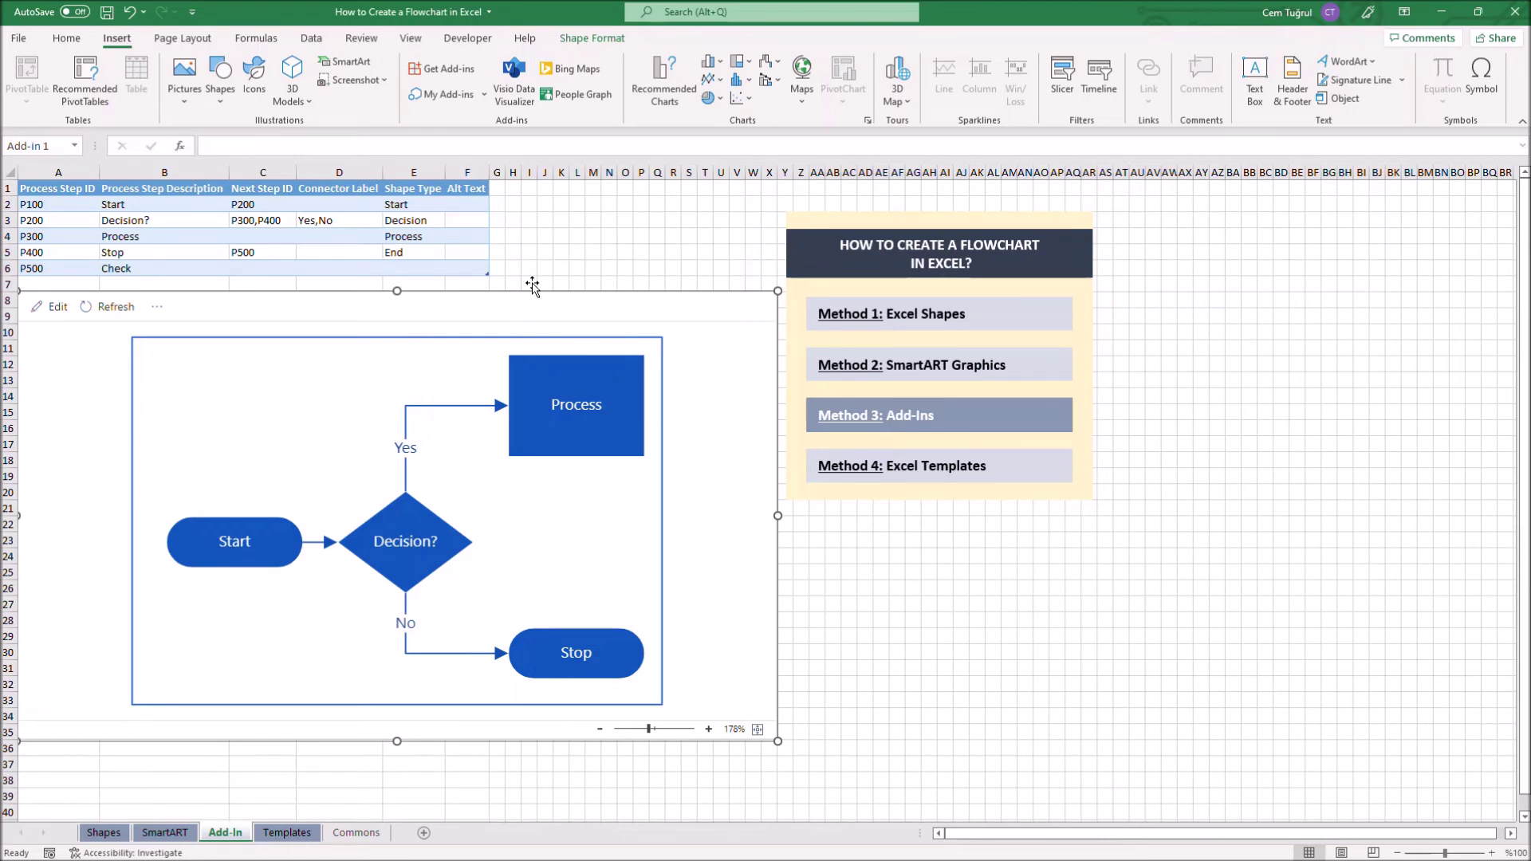
pyautogui.click(108, 307)
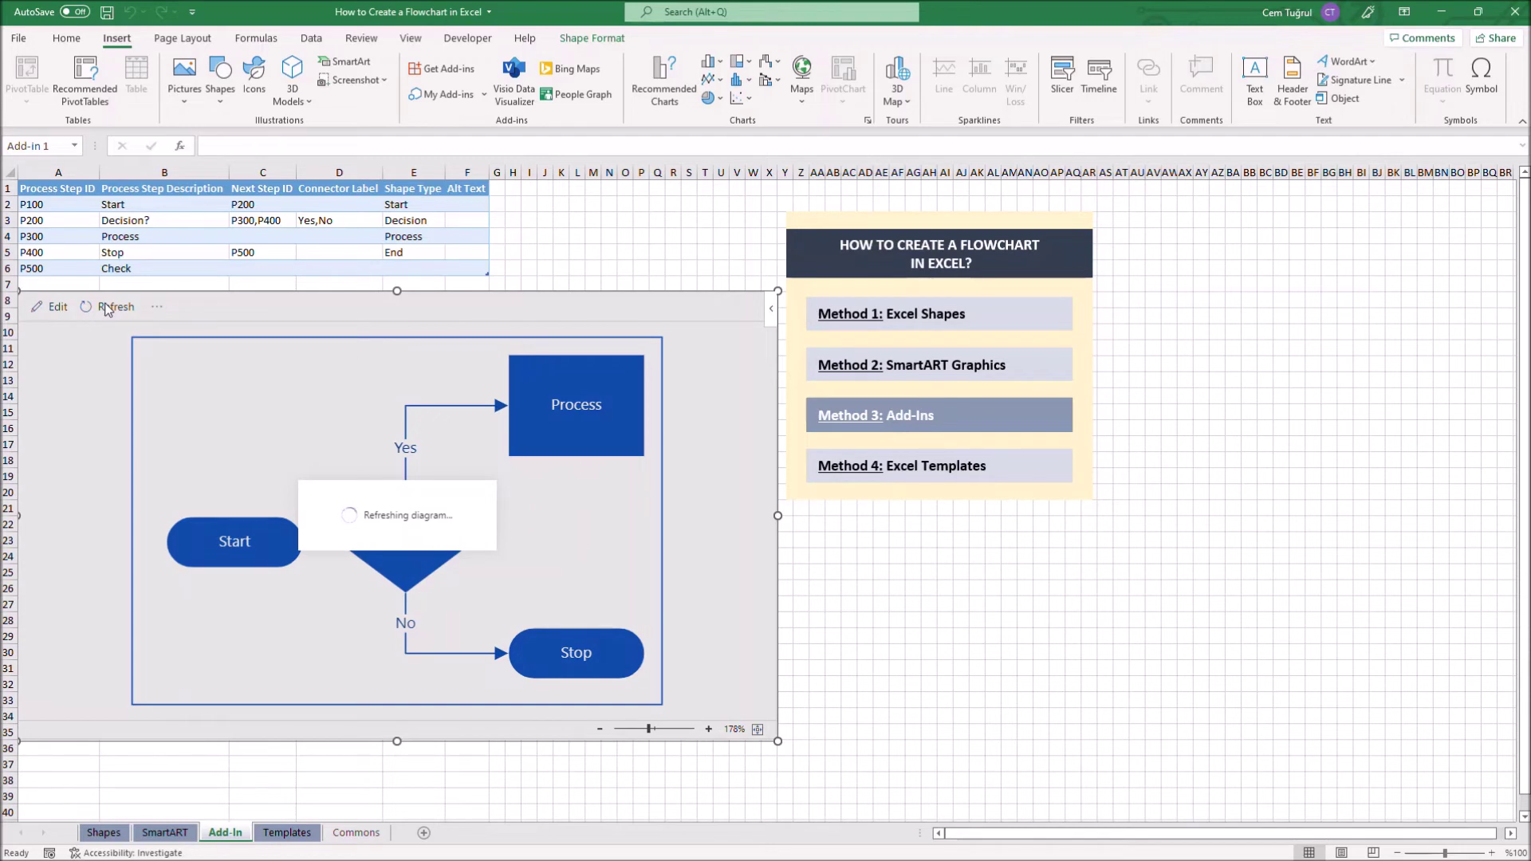
# Step: Set Check's shape type to End, replacing Subprocess, and refresh to show the terminator
pyautogui.click(417, 271)
pyautogui.click(450, 268)
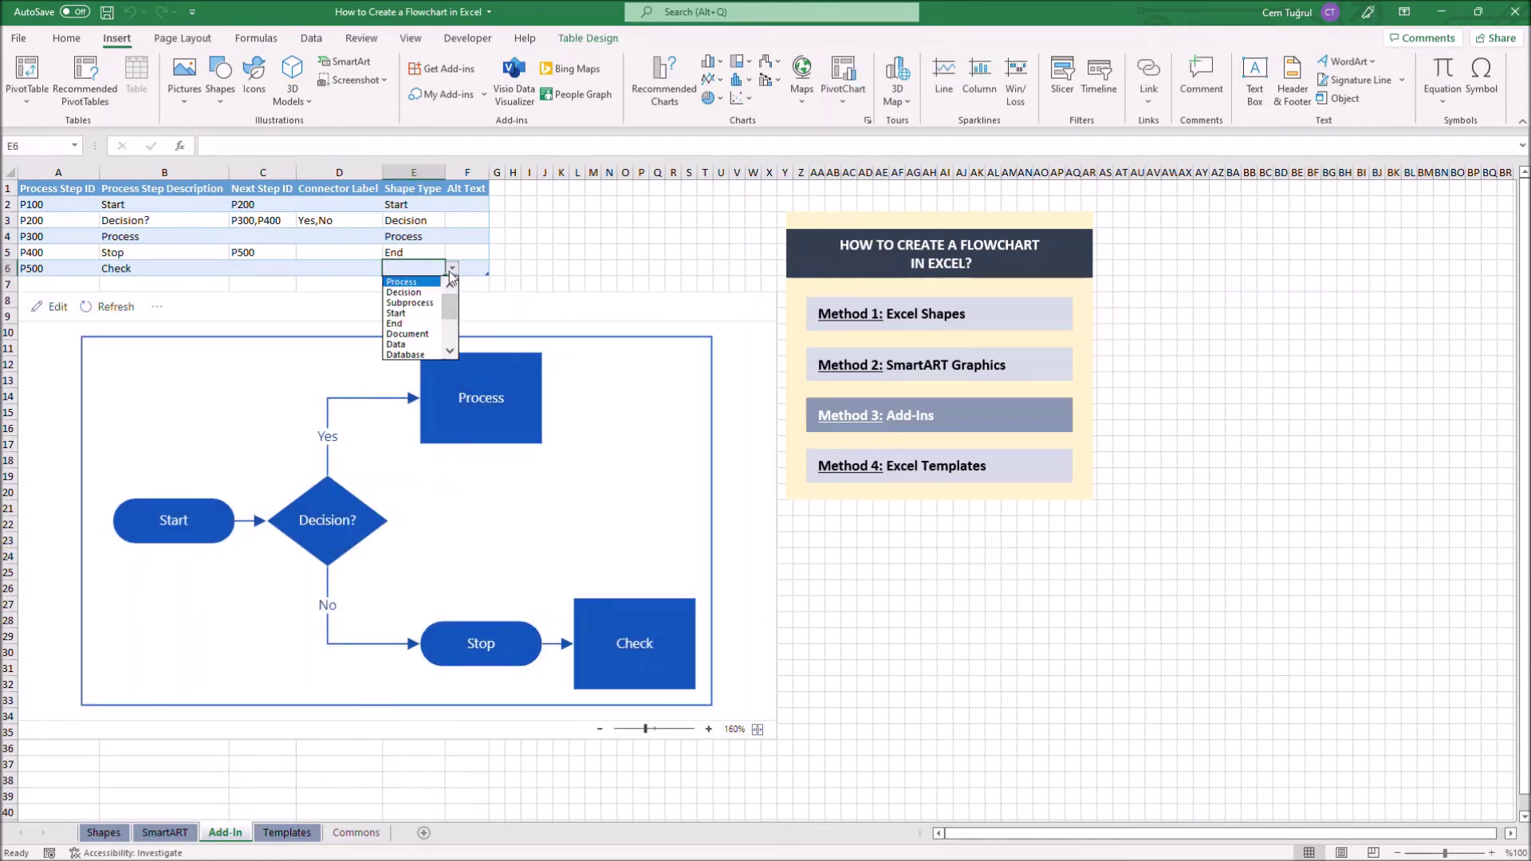
pyautogui.click(423, 304)
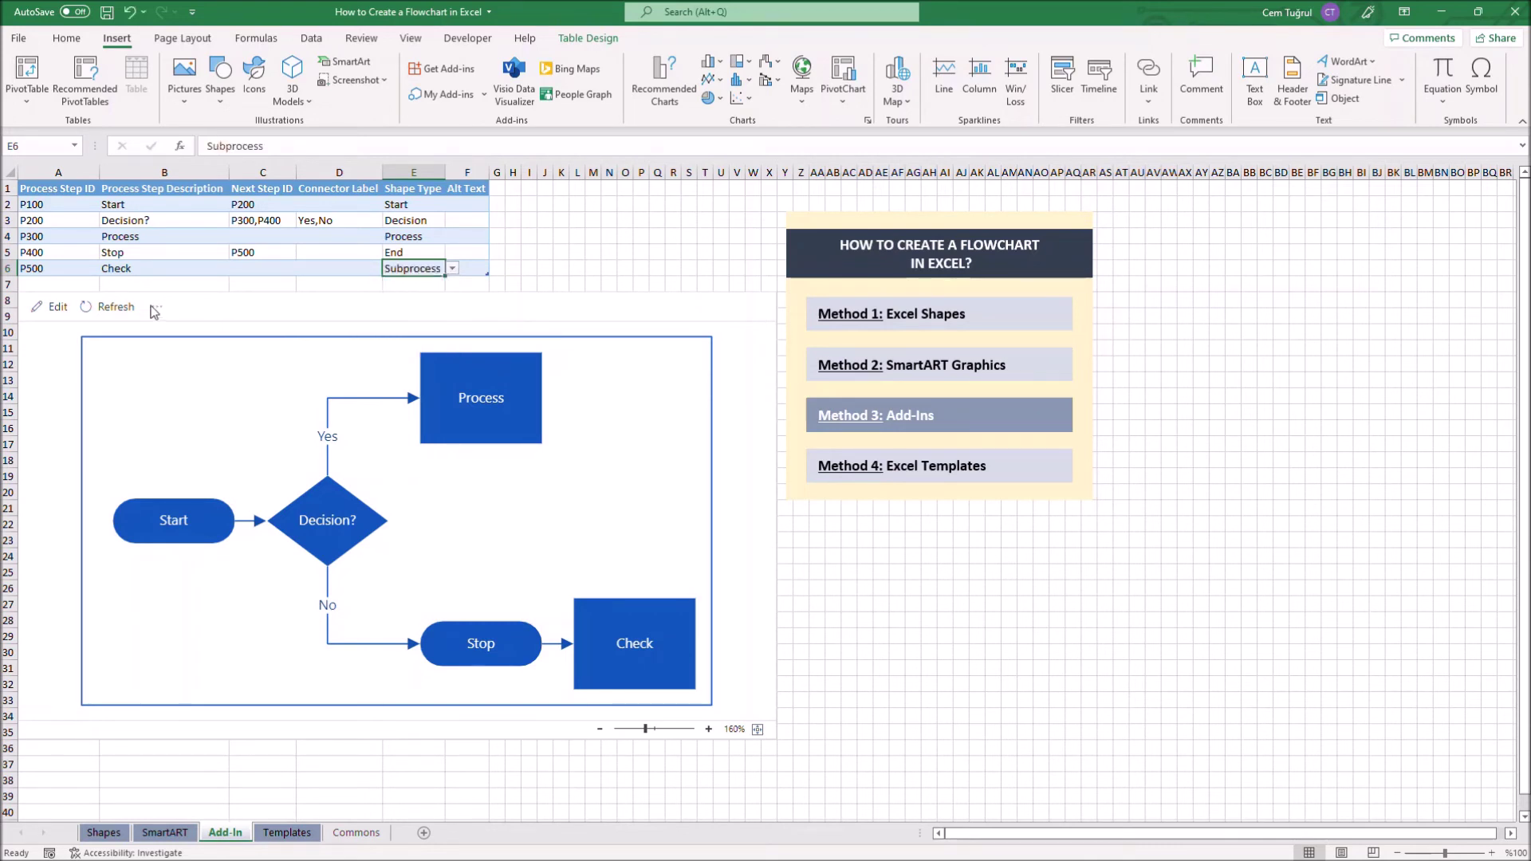
pyautogui.click(110, 309)
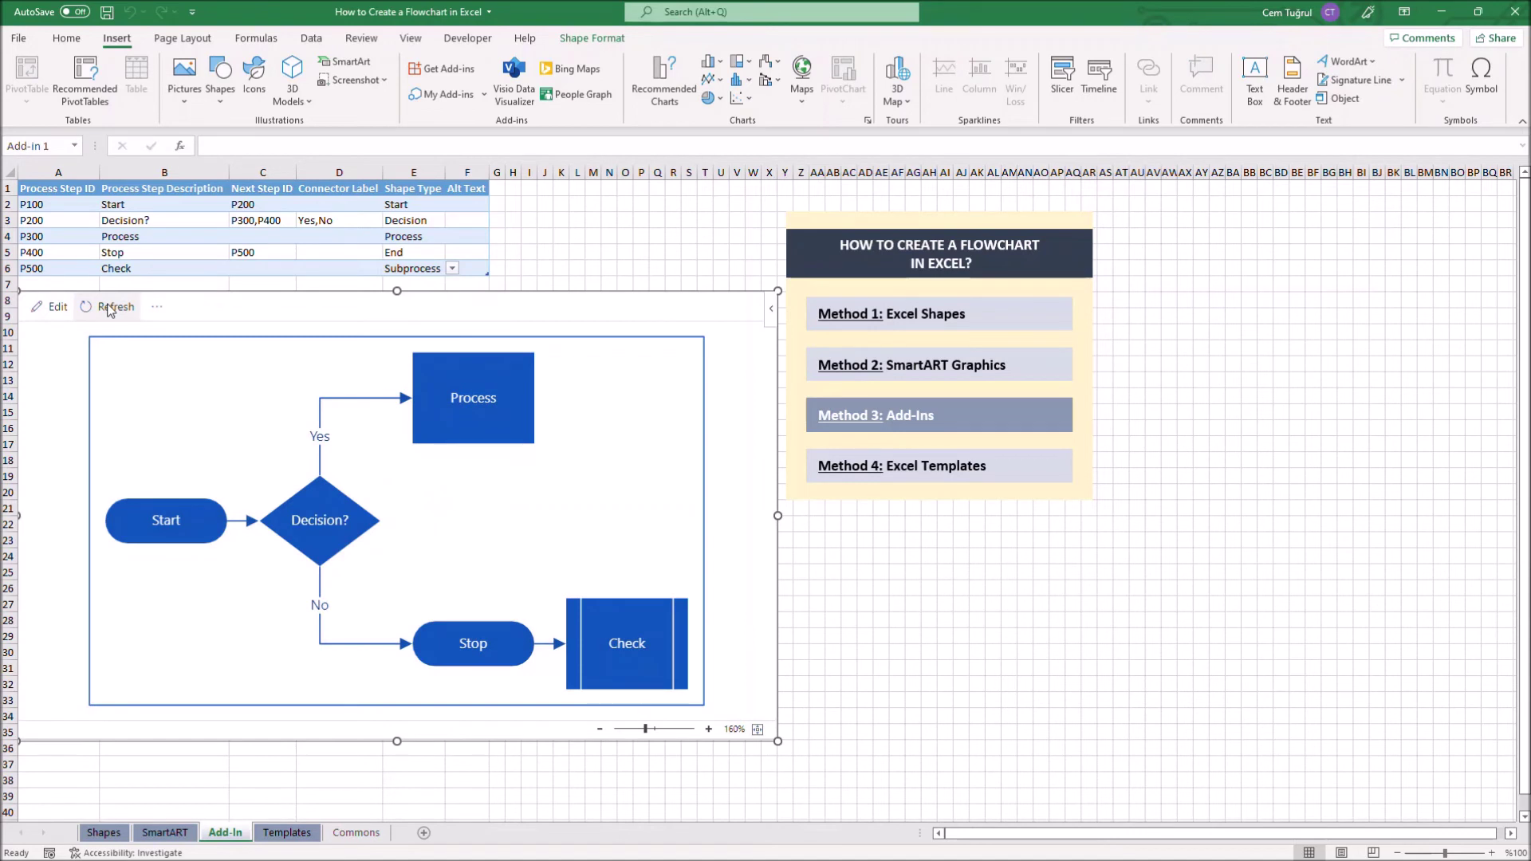
pyautogui.click(452, 268)
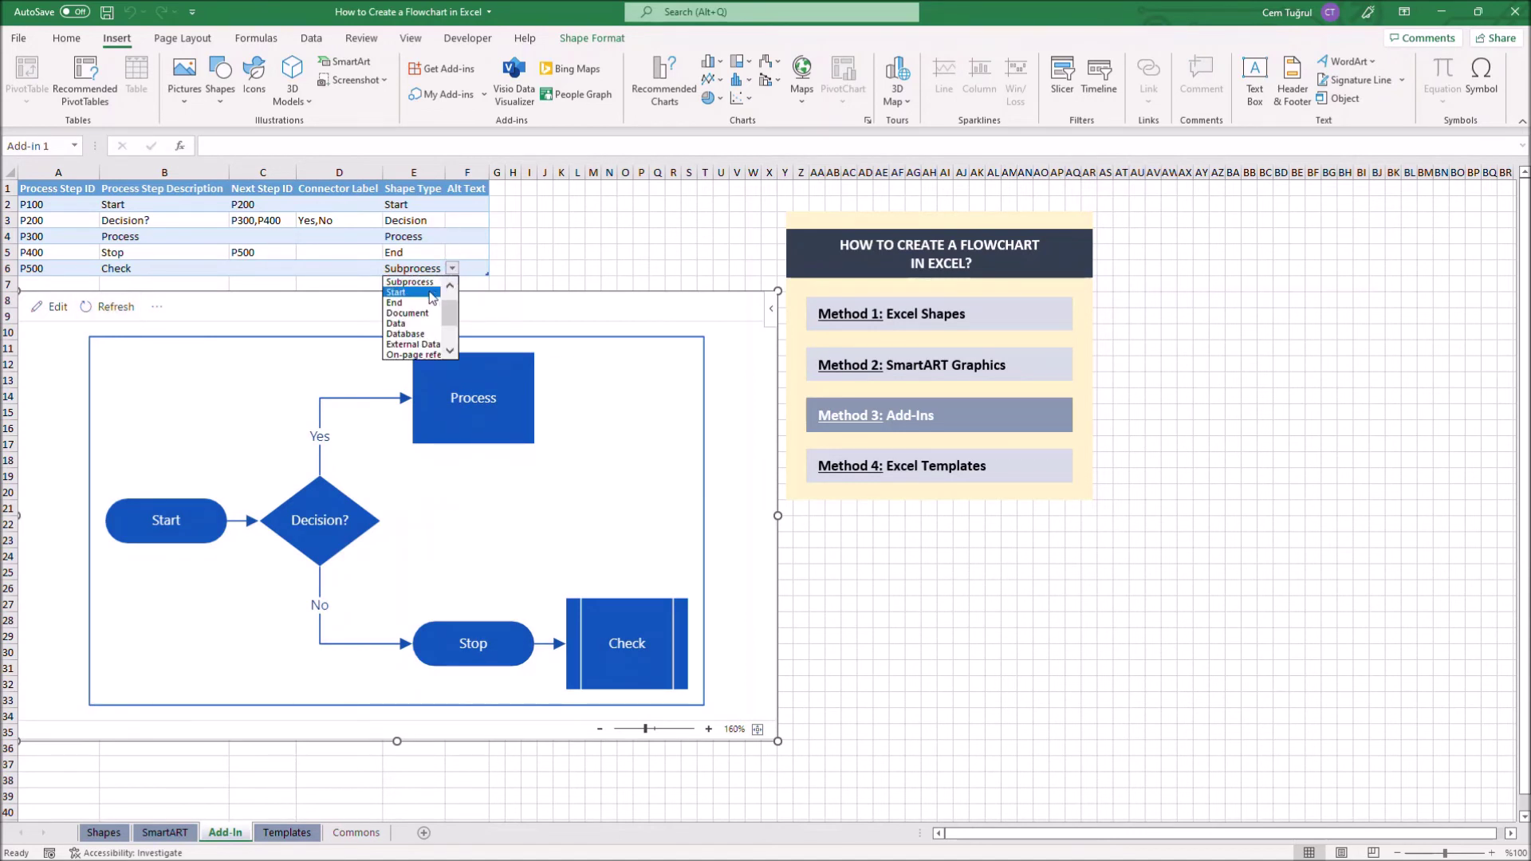
pyautogui.click(429, 303)
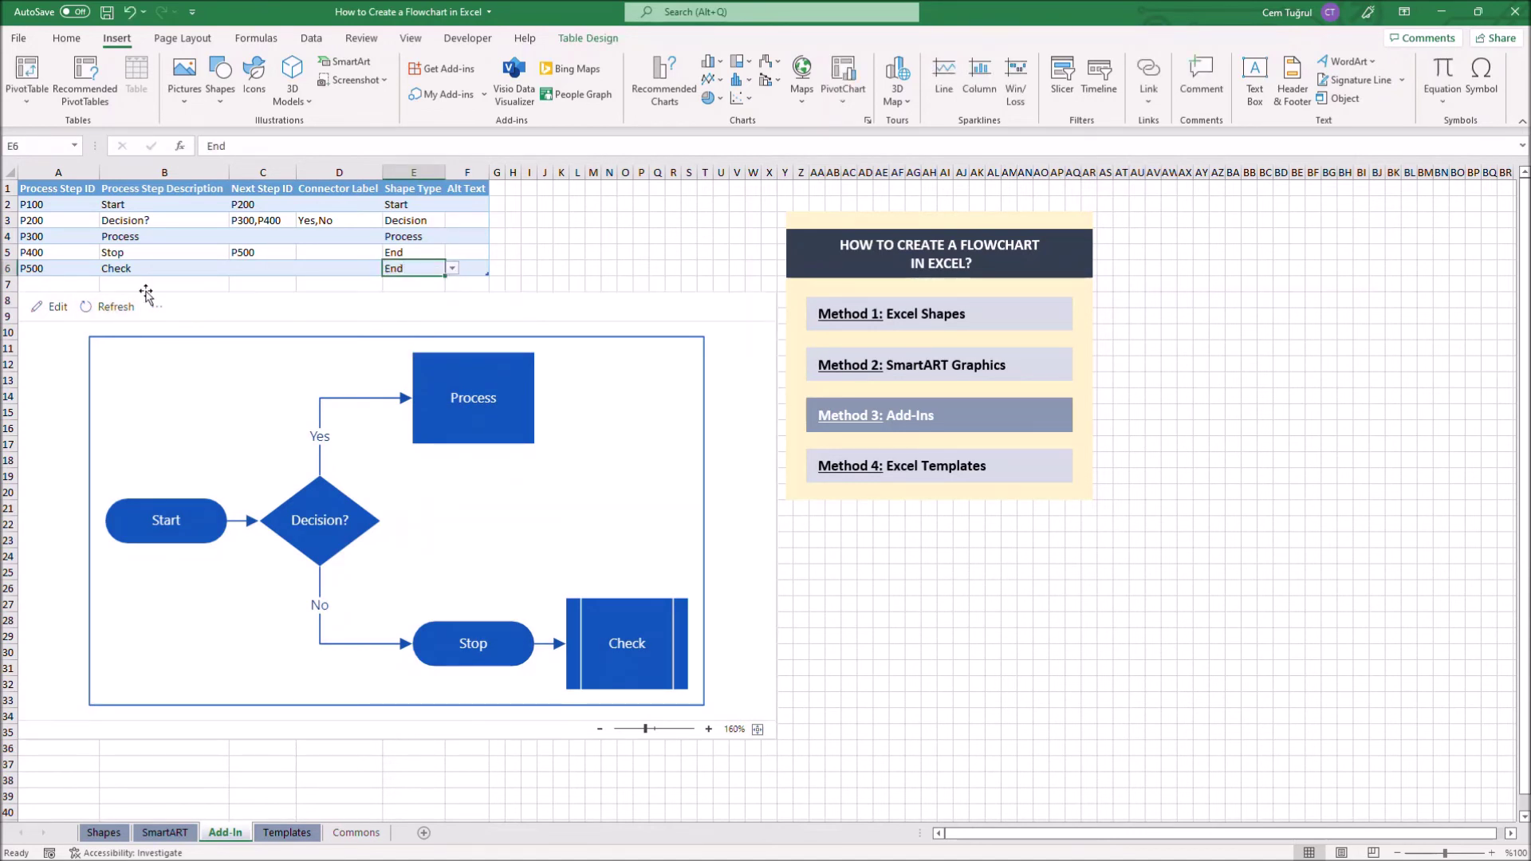
pyautogui.click(90, 311)
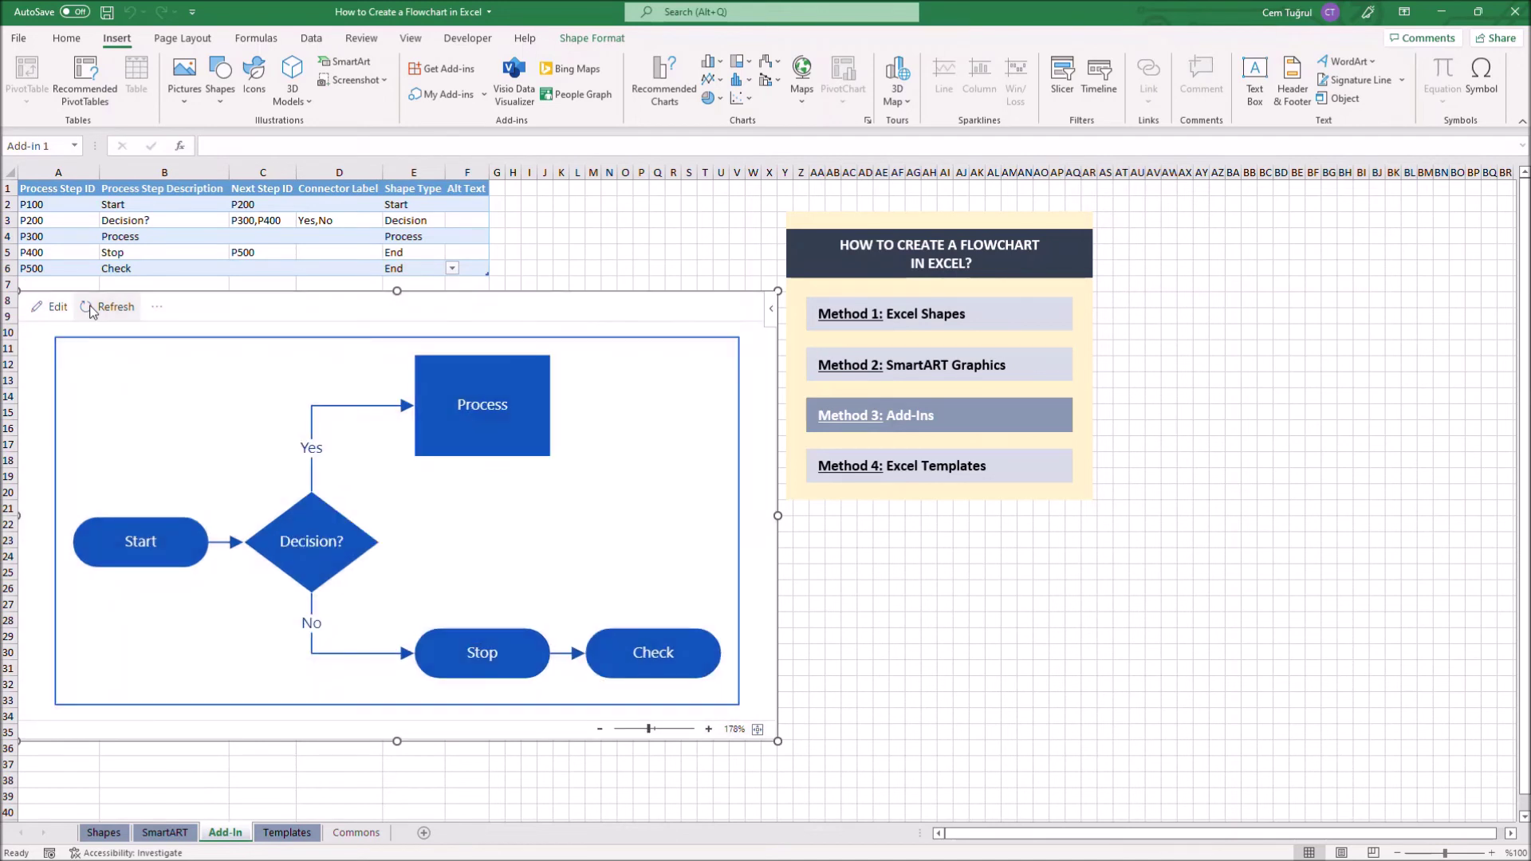
# Step: Hide the sheet gridlines and return to cell A1
pyautogui.hotkey('alt', 'w')
pyautogui.press('v')
pyautogui.press('g')
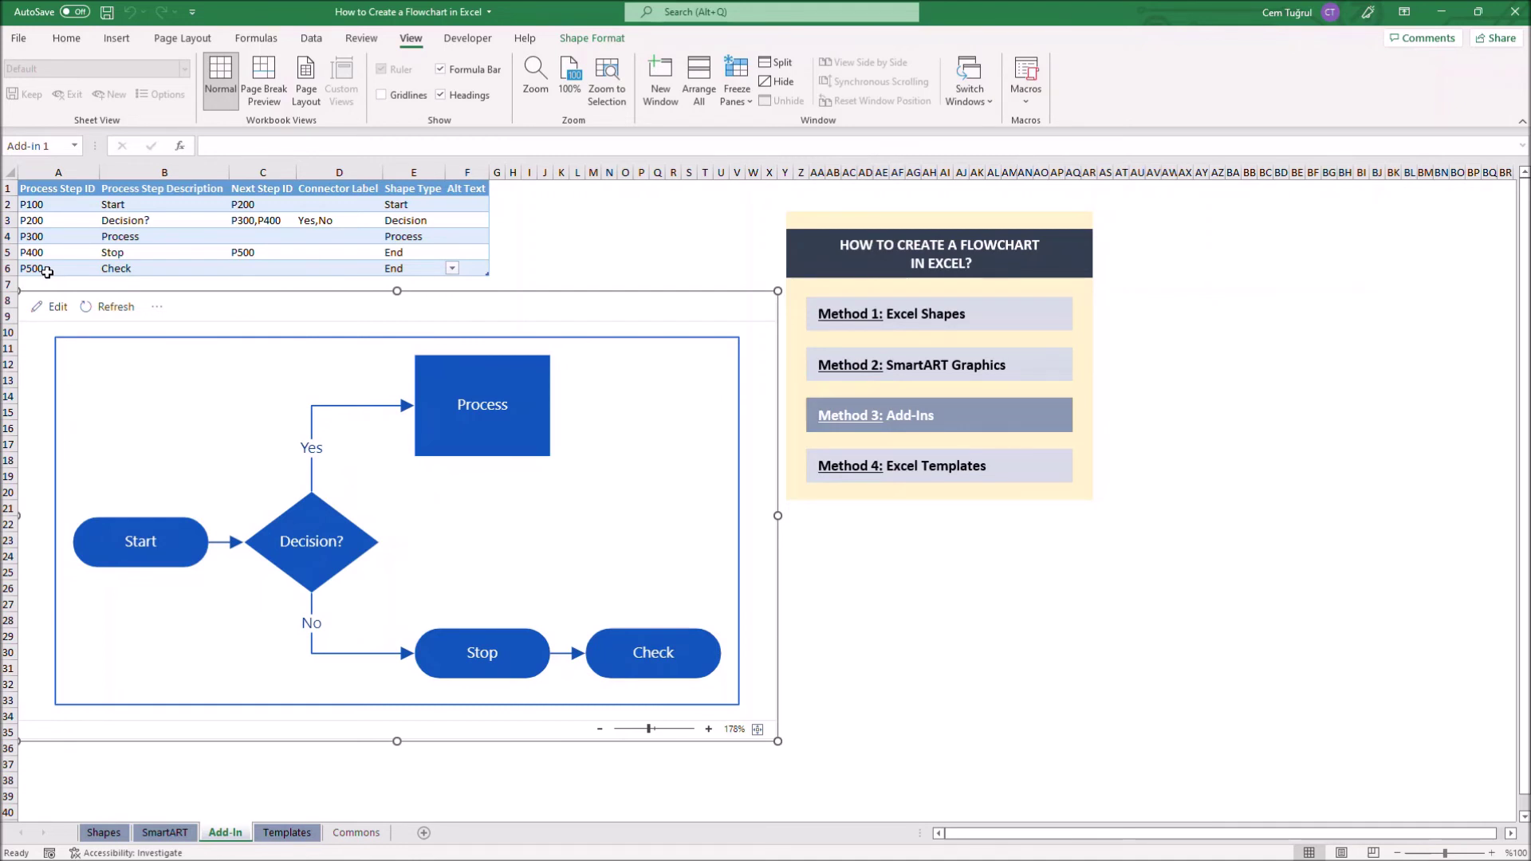
pyautogui.hotkey('ctrl', 'Home')
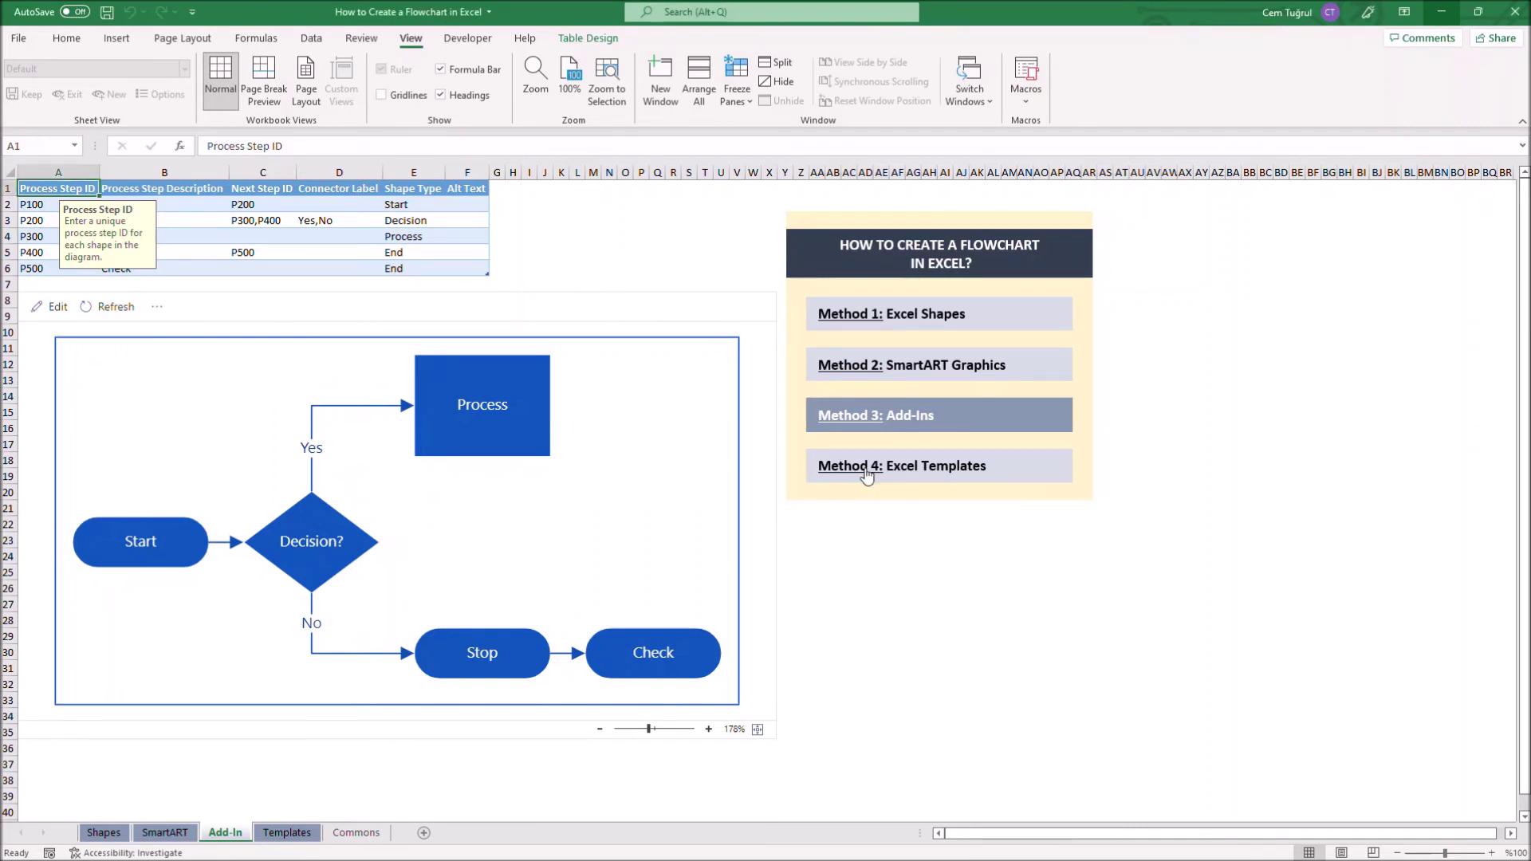
# Step: Follow the 'Method 4: Excel Templates' link to the Someka flowchart maker sheet
pyautogui.click(855, 474)
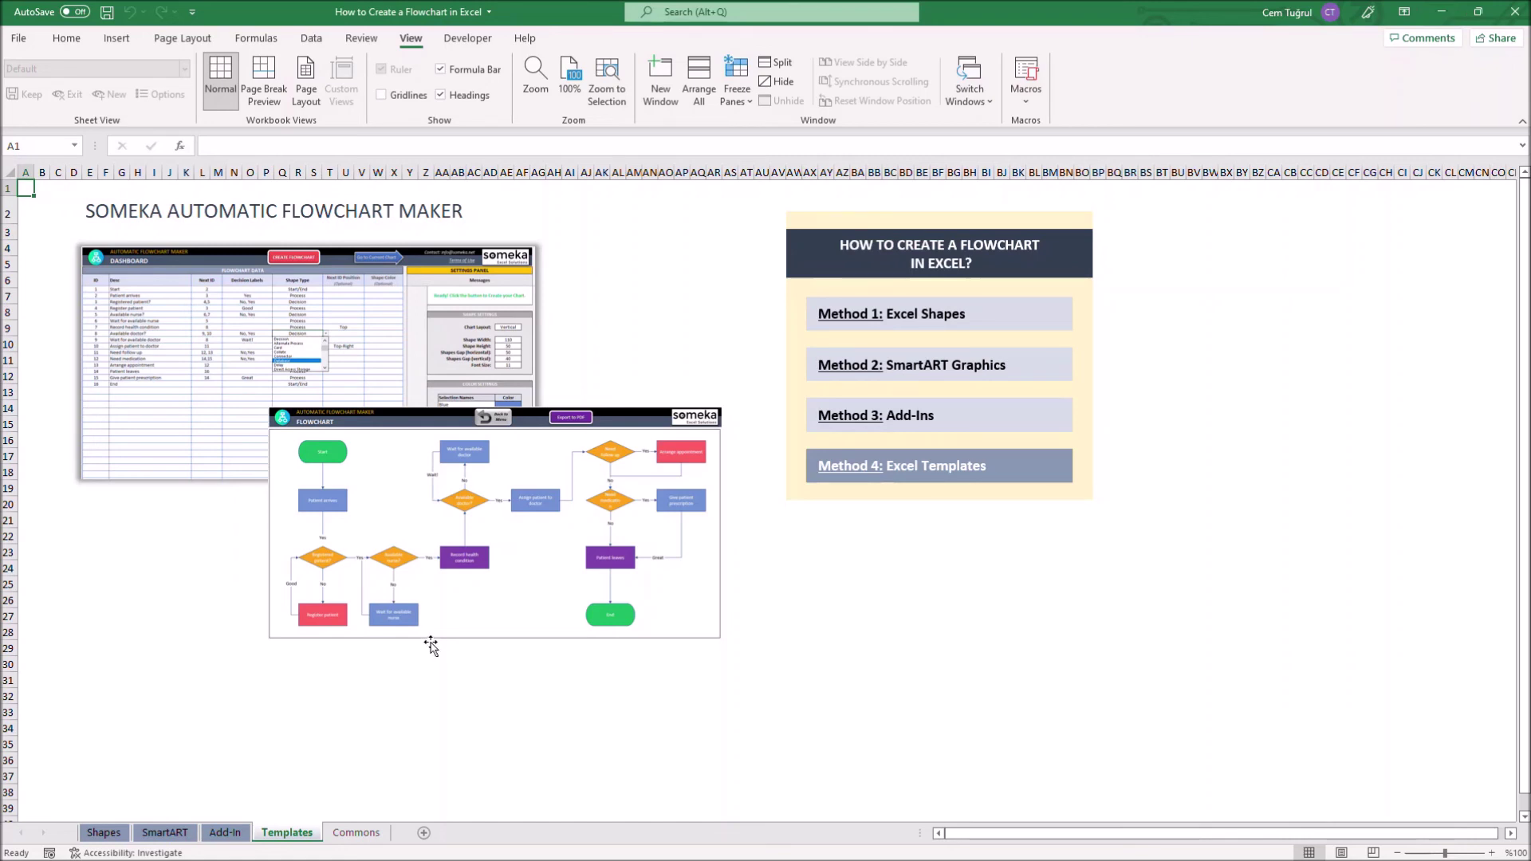
# Step: Launch Google Chrome and go to someka.net
pyautogui.press('super')
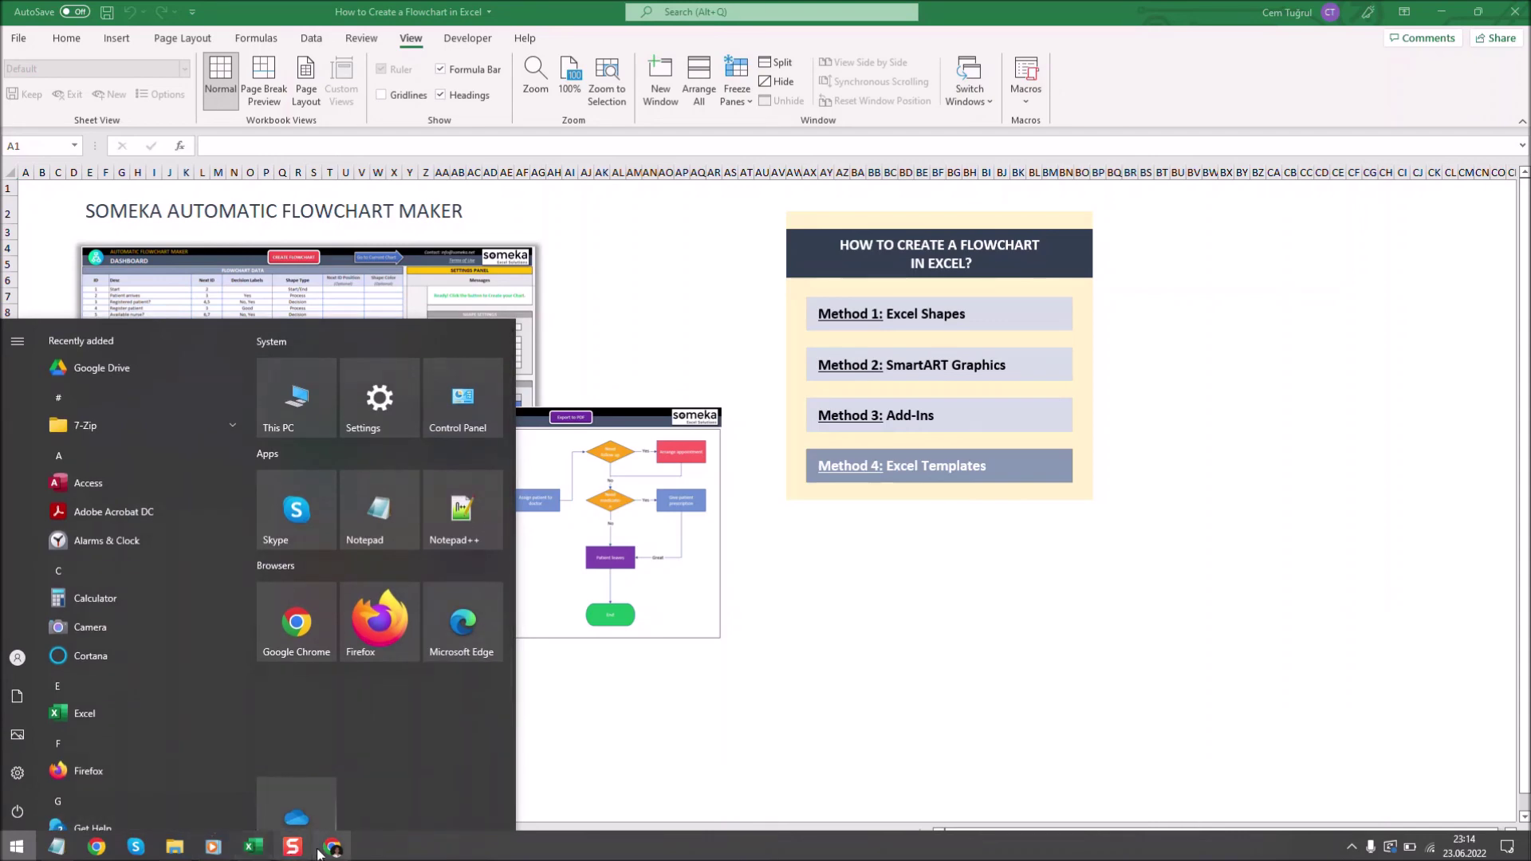
pyautogui.click(332, 847)
pyautogui.write('someka.net')
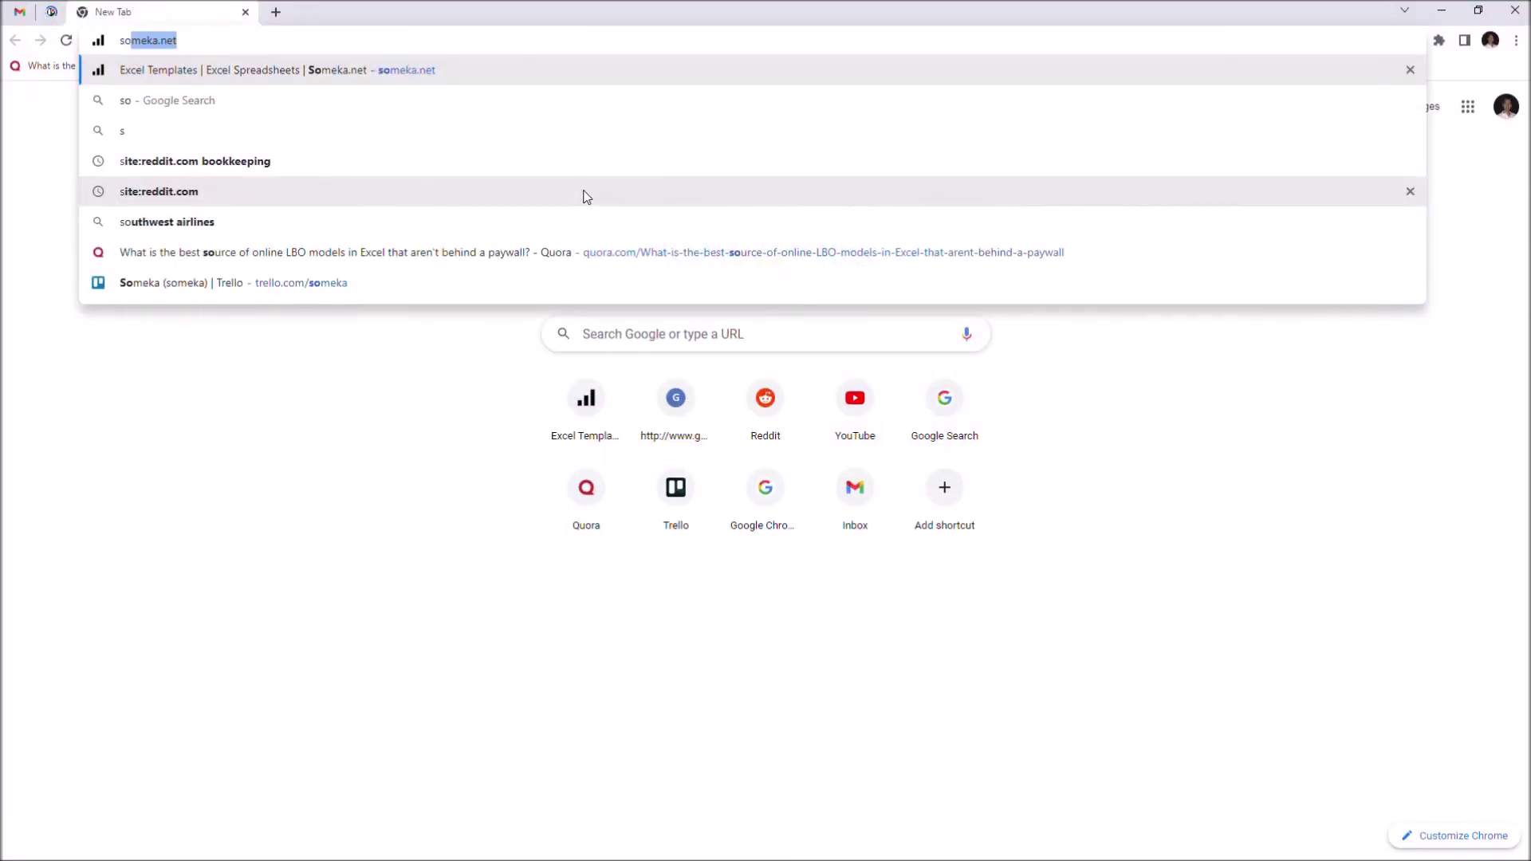
pyautogui.press('Return')
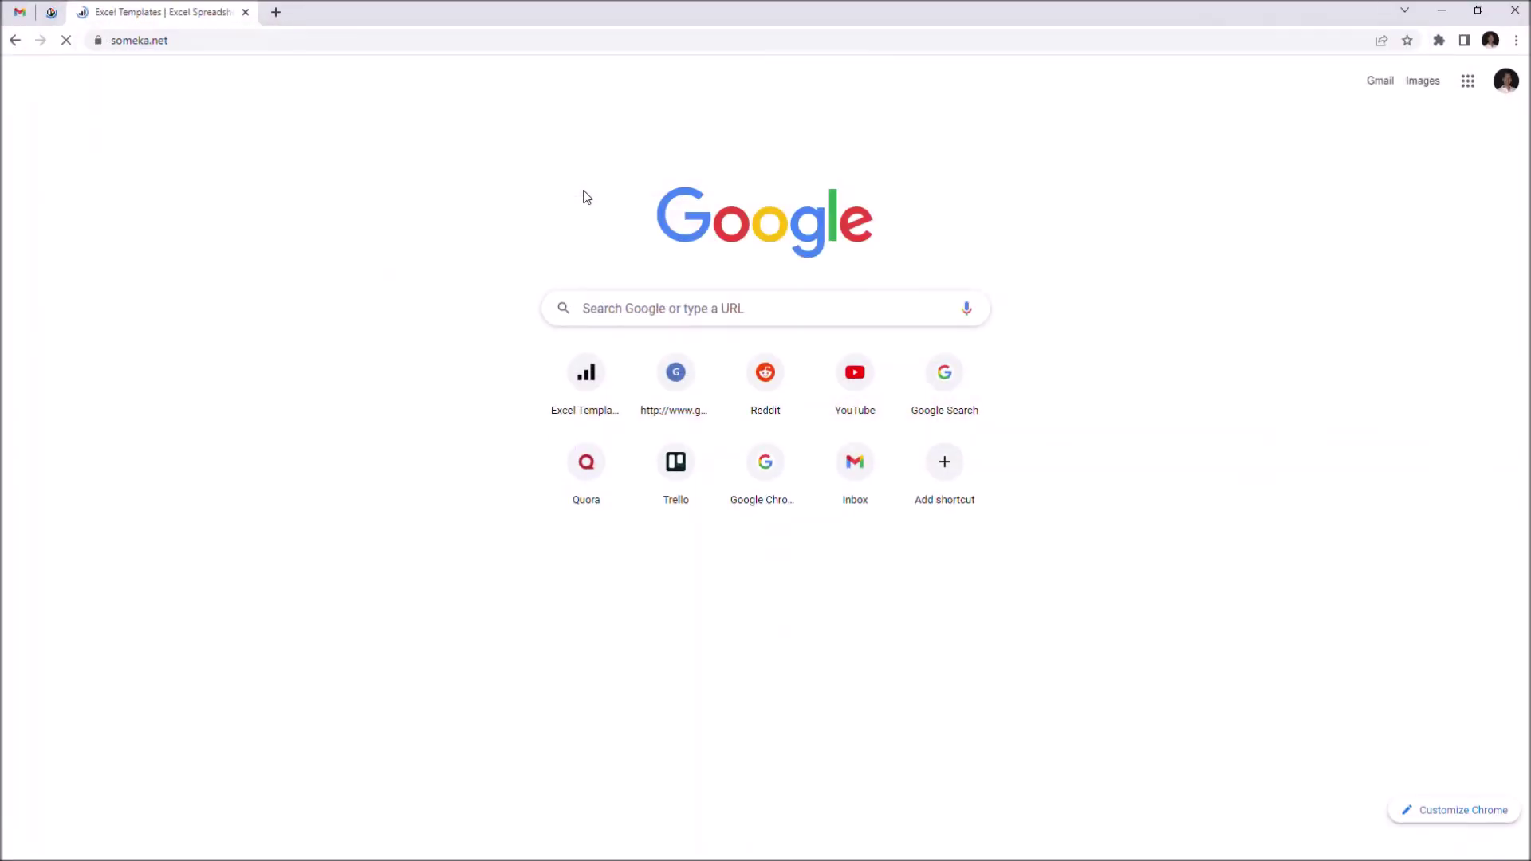
# Step: Search the site for 'flowchart' and page through the flowchart maker's screenshot gallery
pyautogui.click(1110, 89)
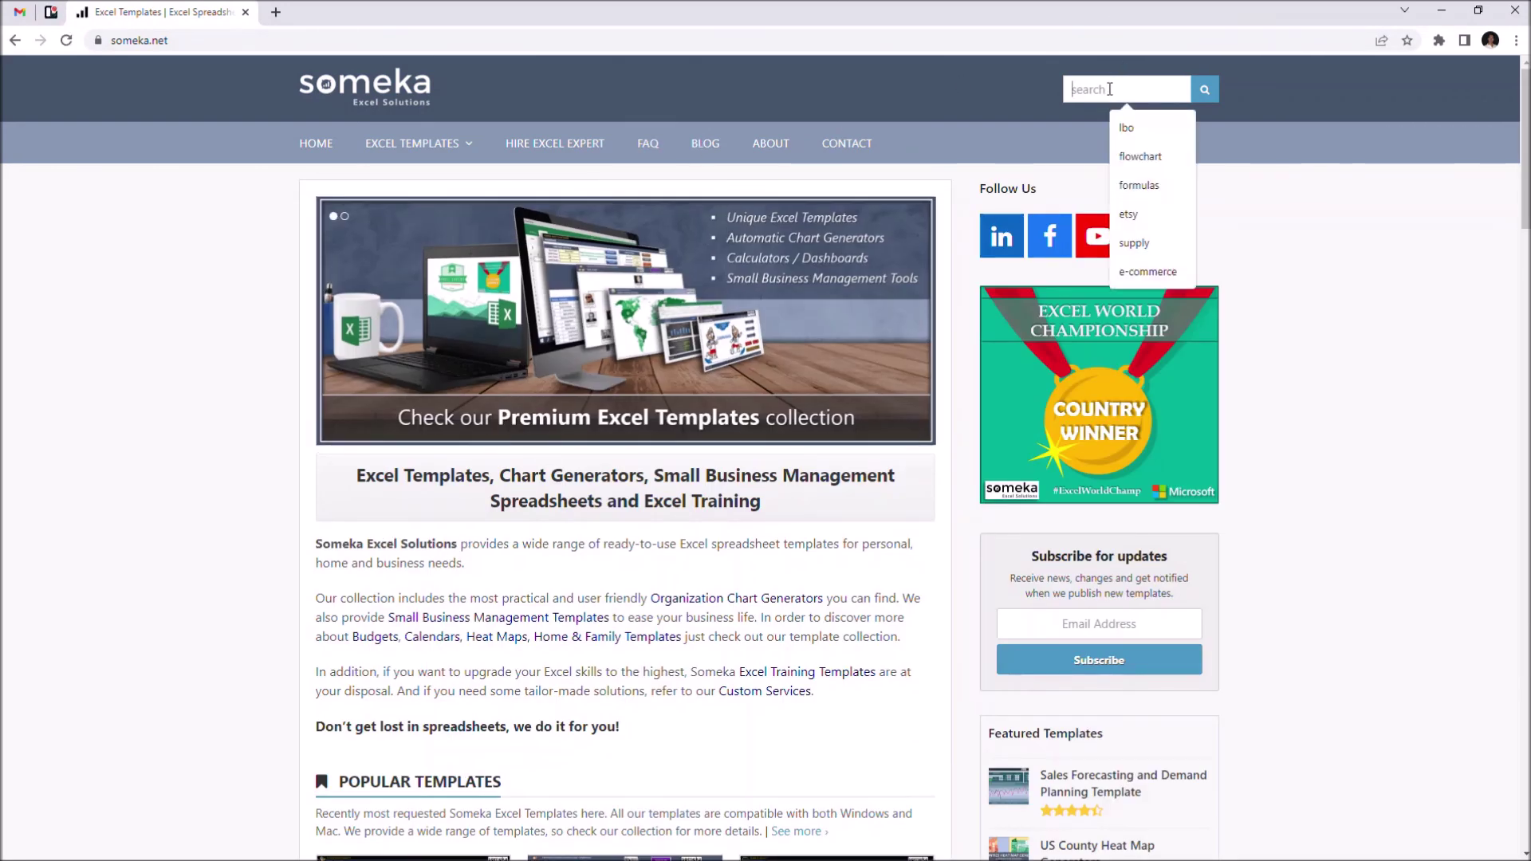
pyautogui.write('flowchart')
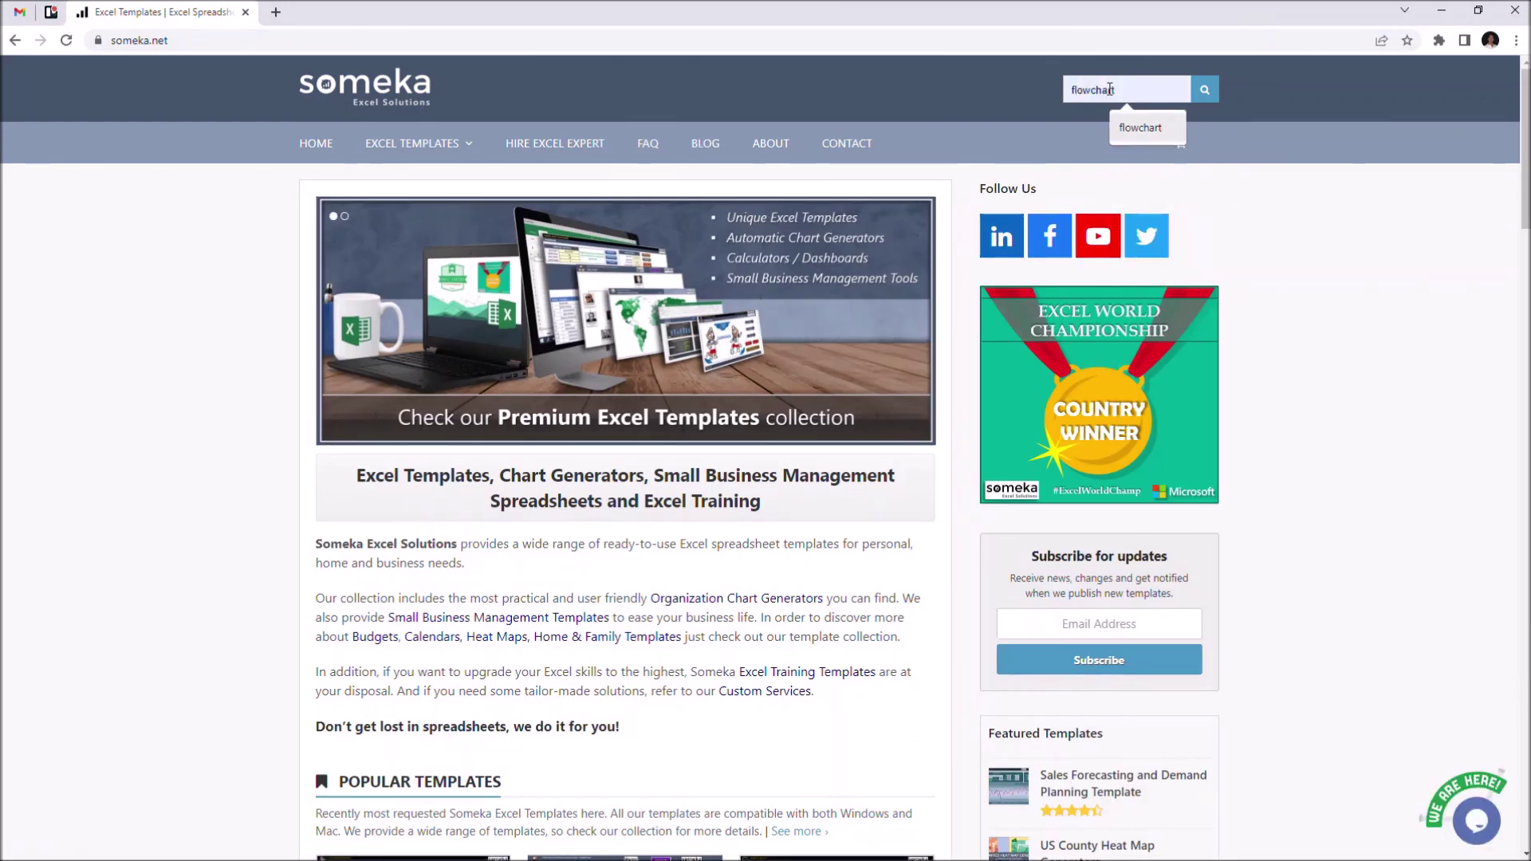
pyautogui.press('Return')
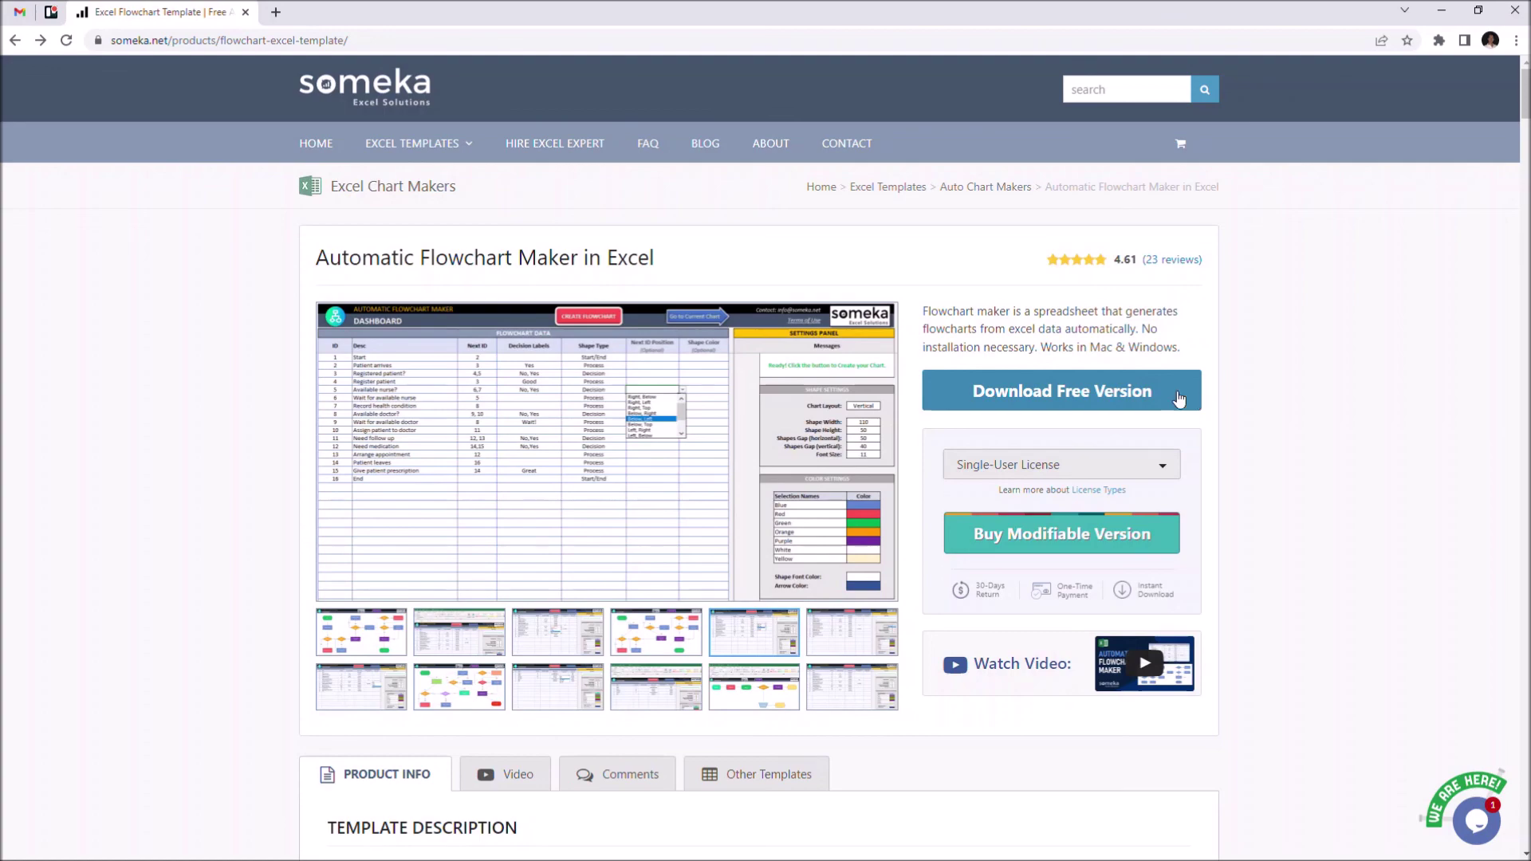
pyautogui.click(765, 409)
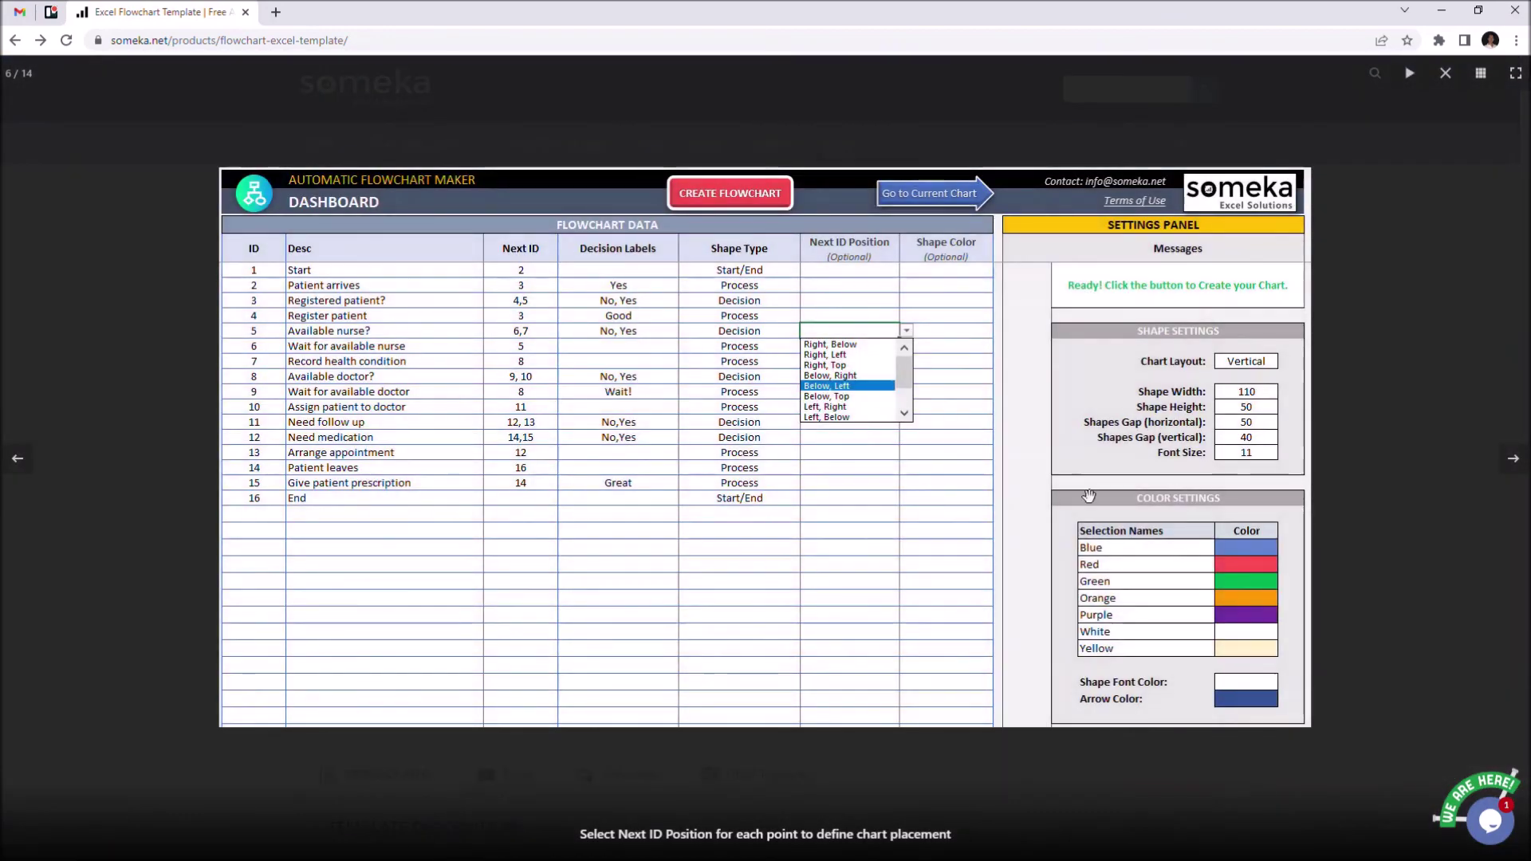
pyautogui.click(1517, 472)
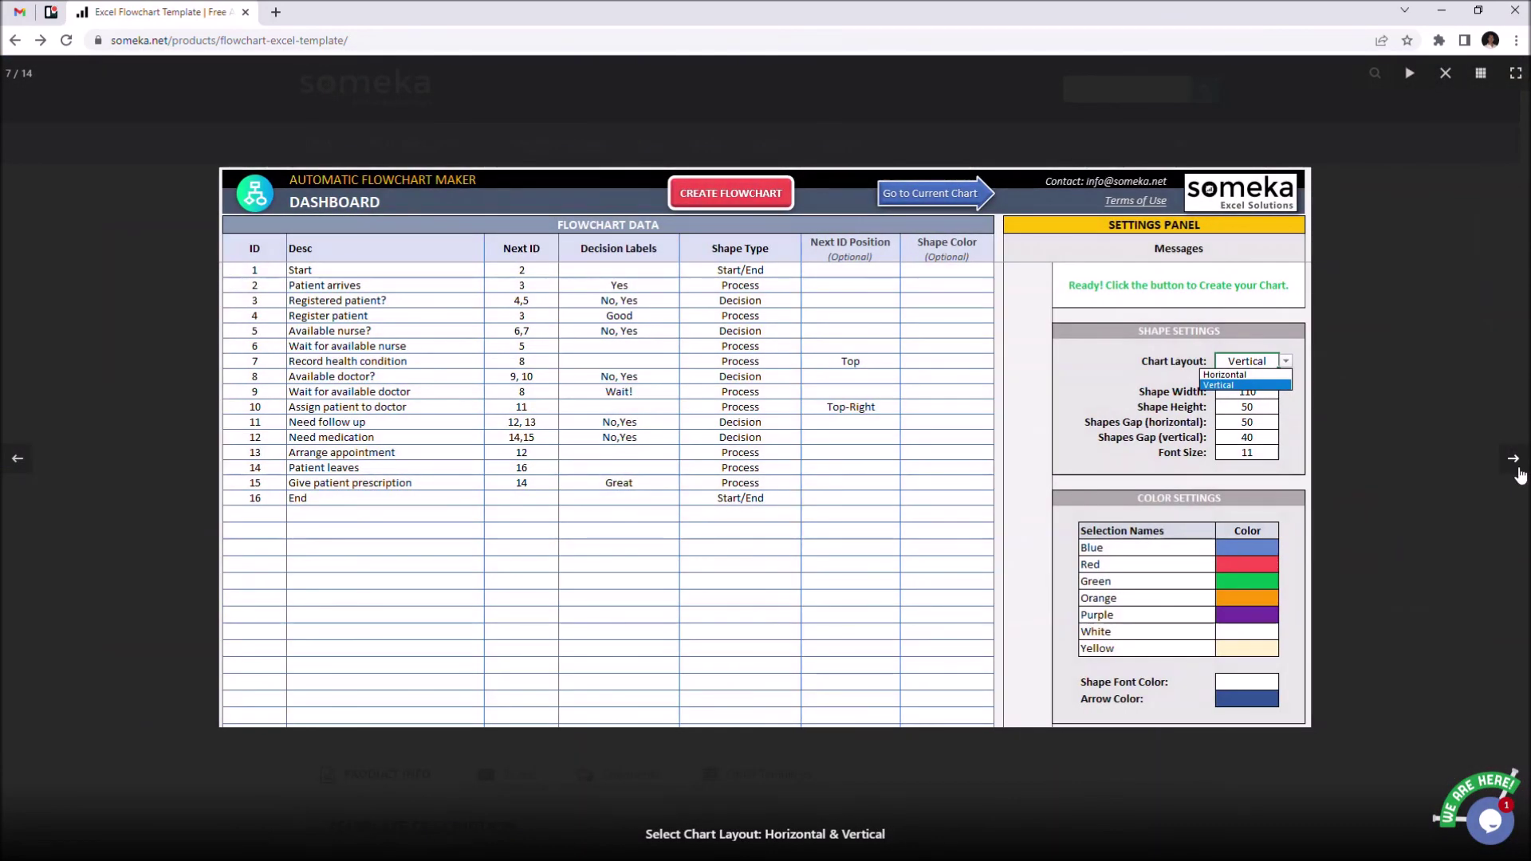